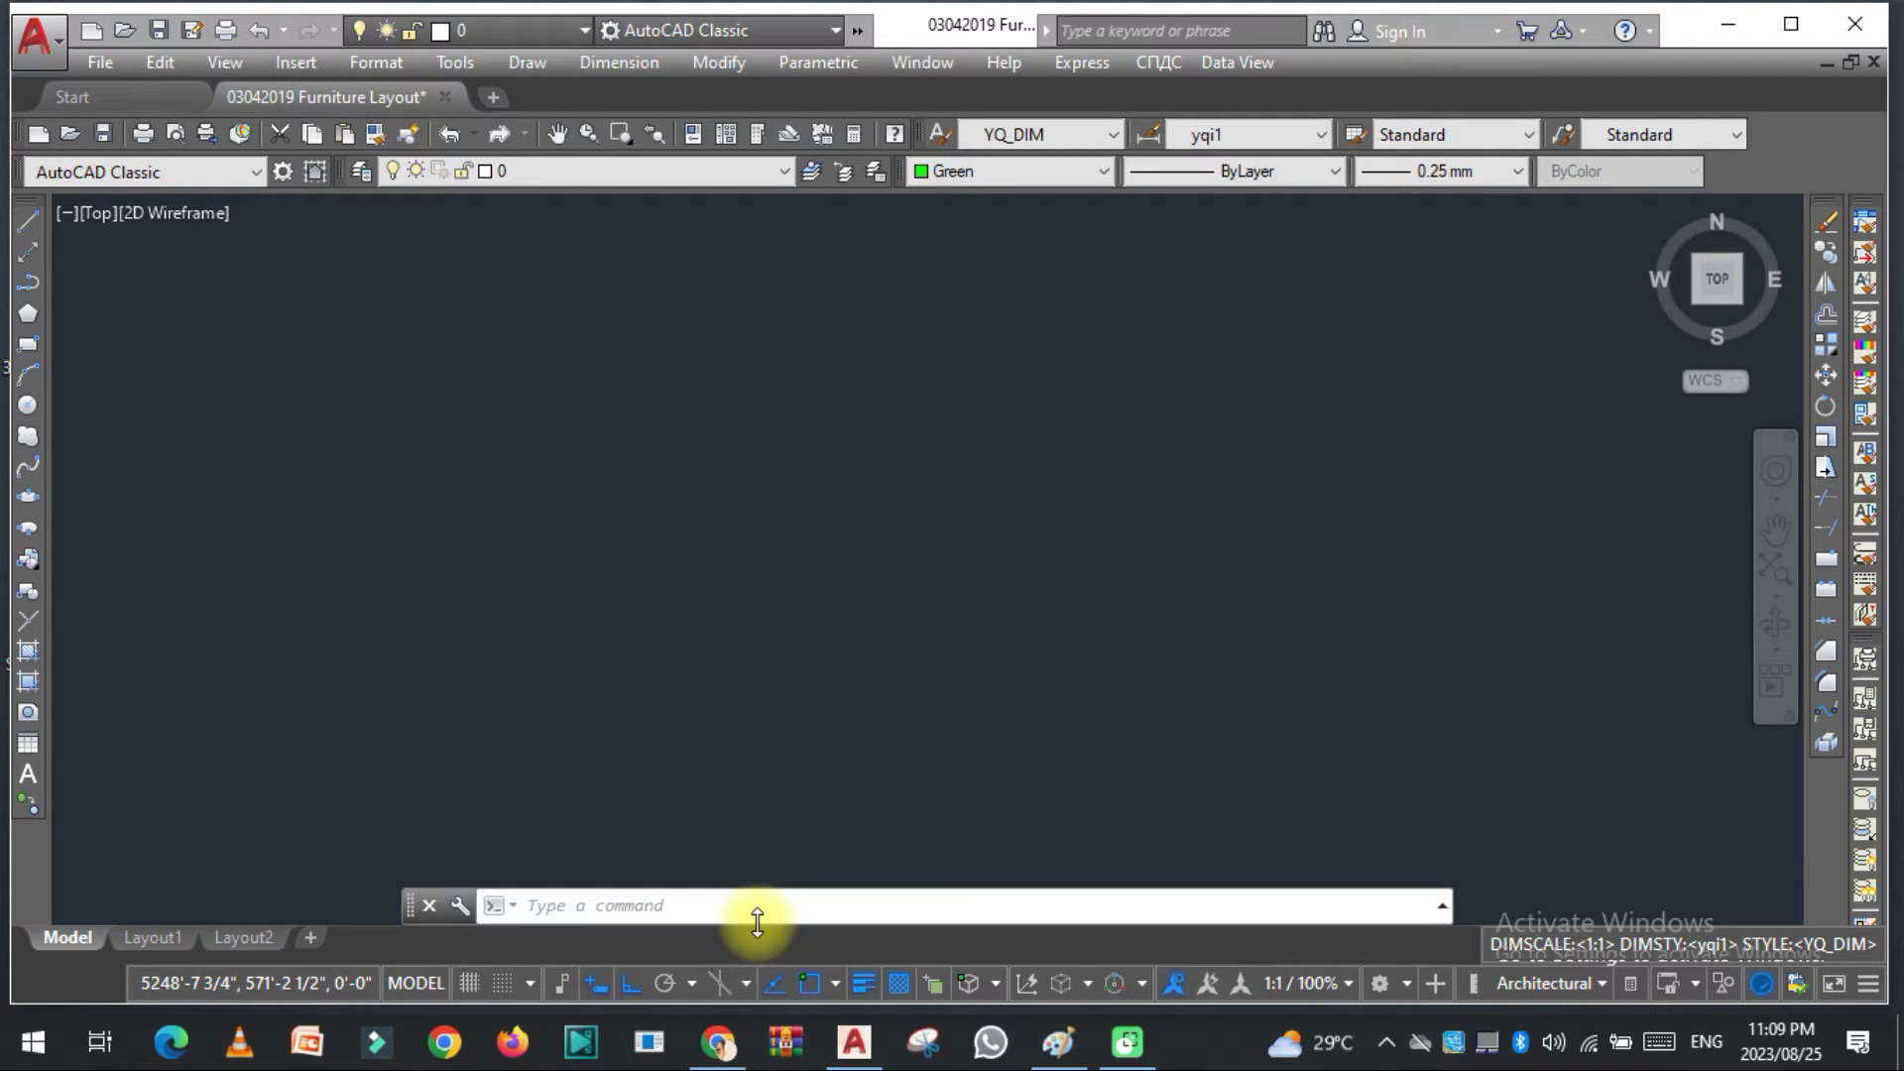
Step: Minimize the Chrome window showing the YQArch download page to return to the Furniture Layout drawing
click(714, 1041)
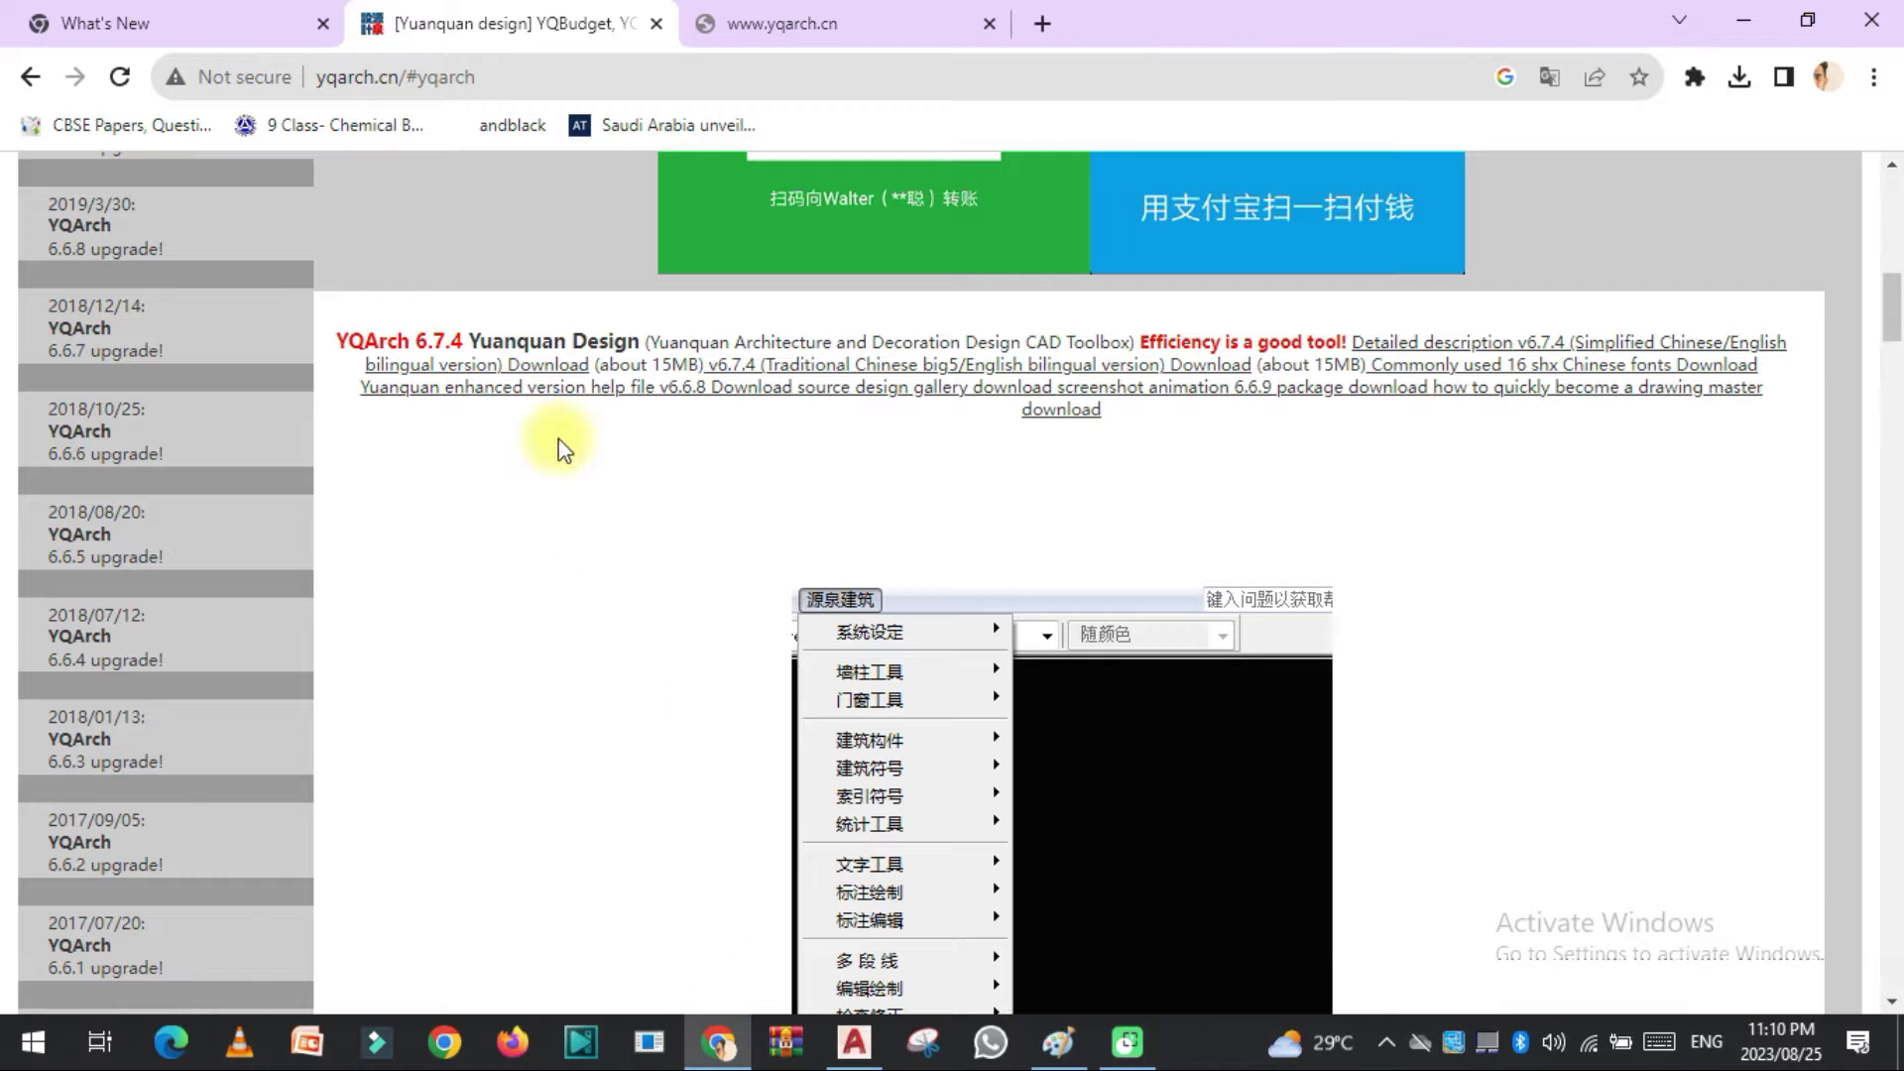
click(501, 77)
click(503, 75)
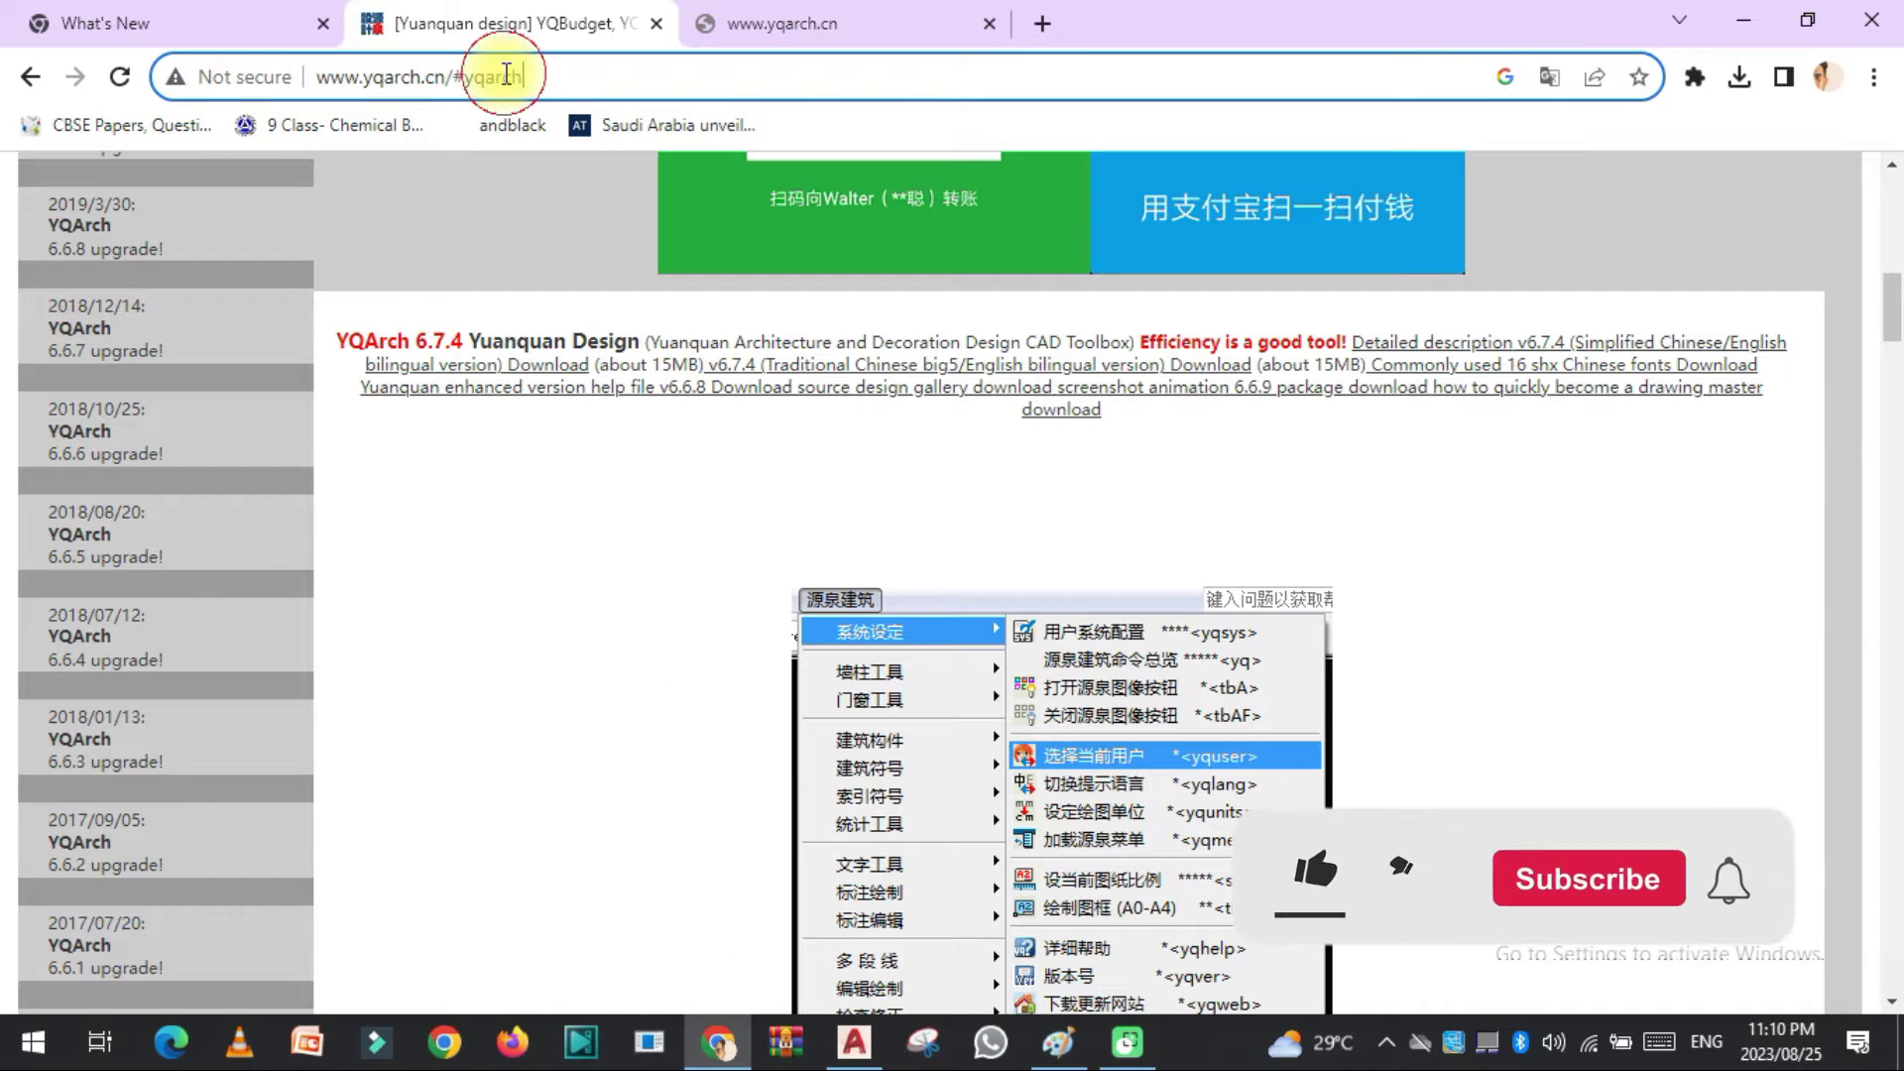
click(1744, 22)
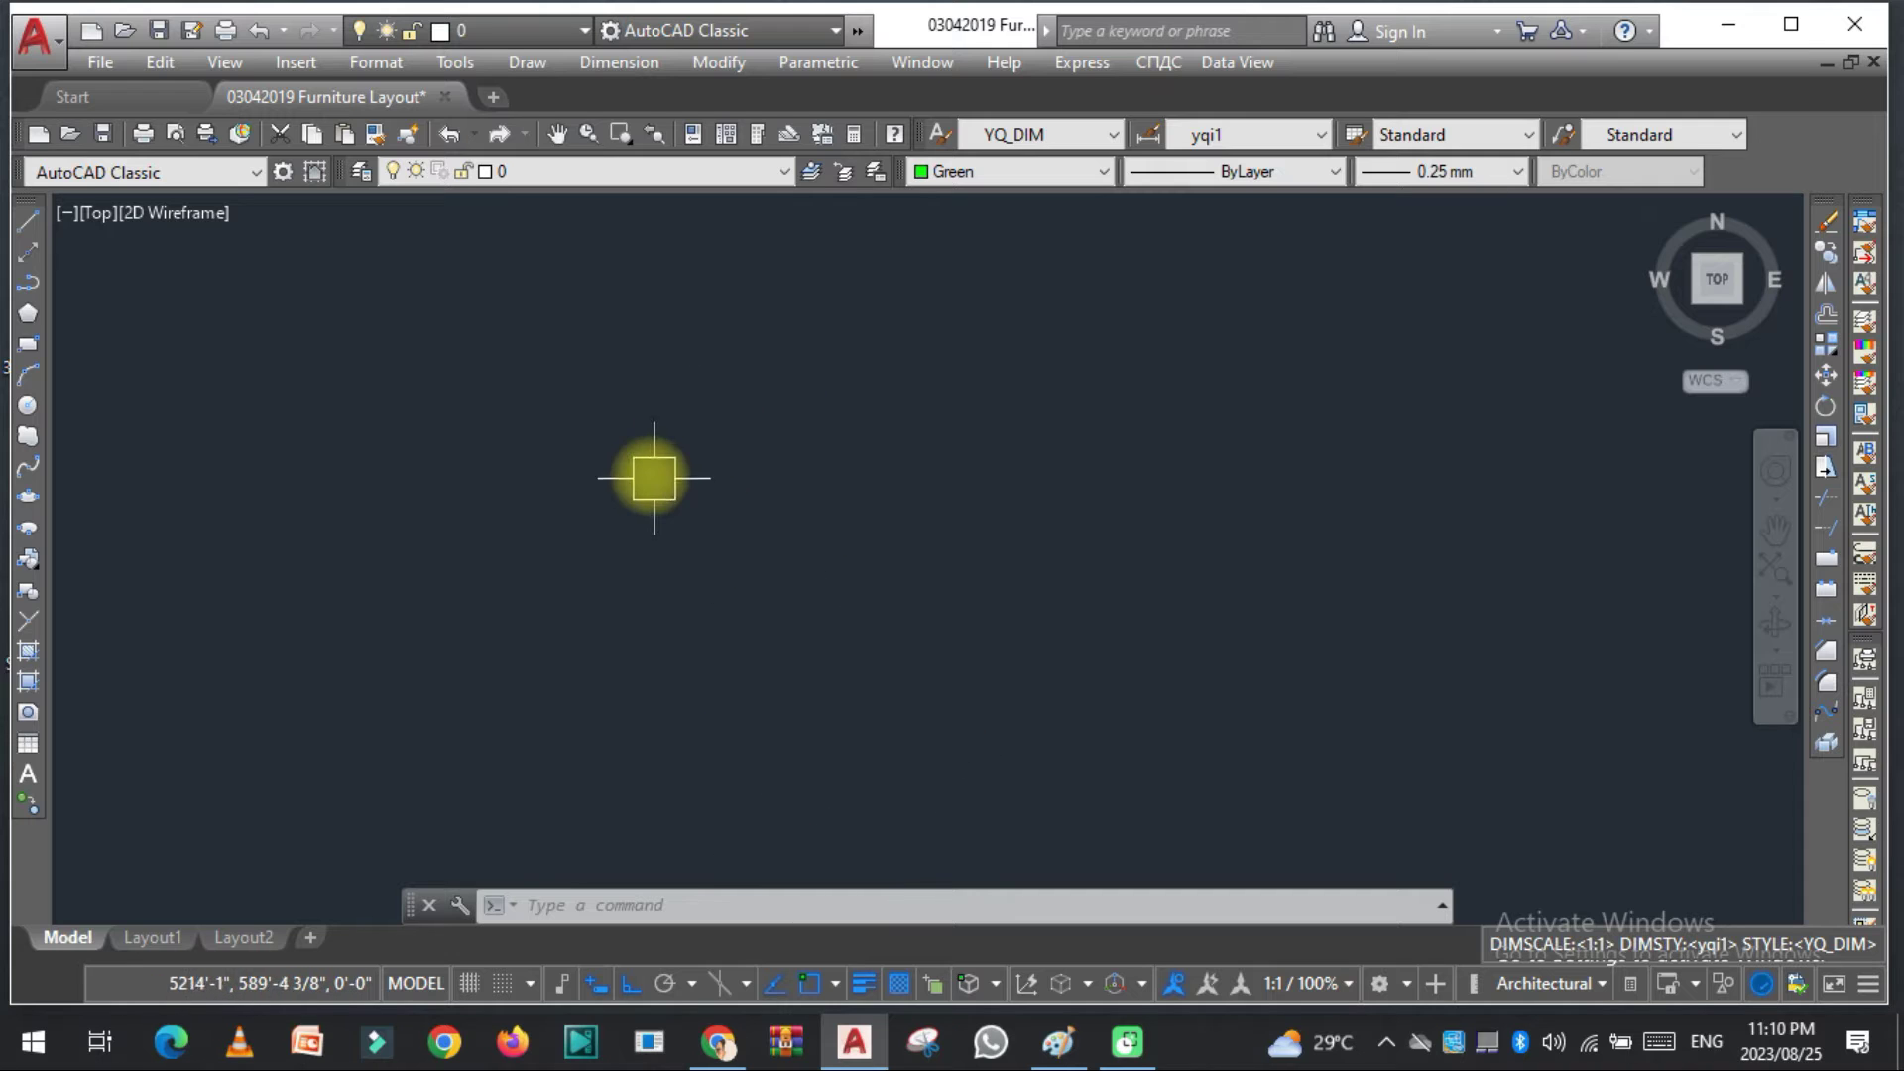
key(Escape)
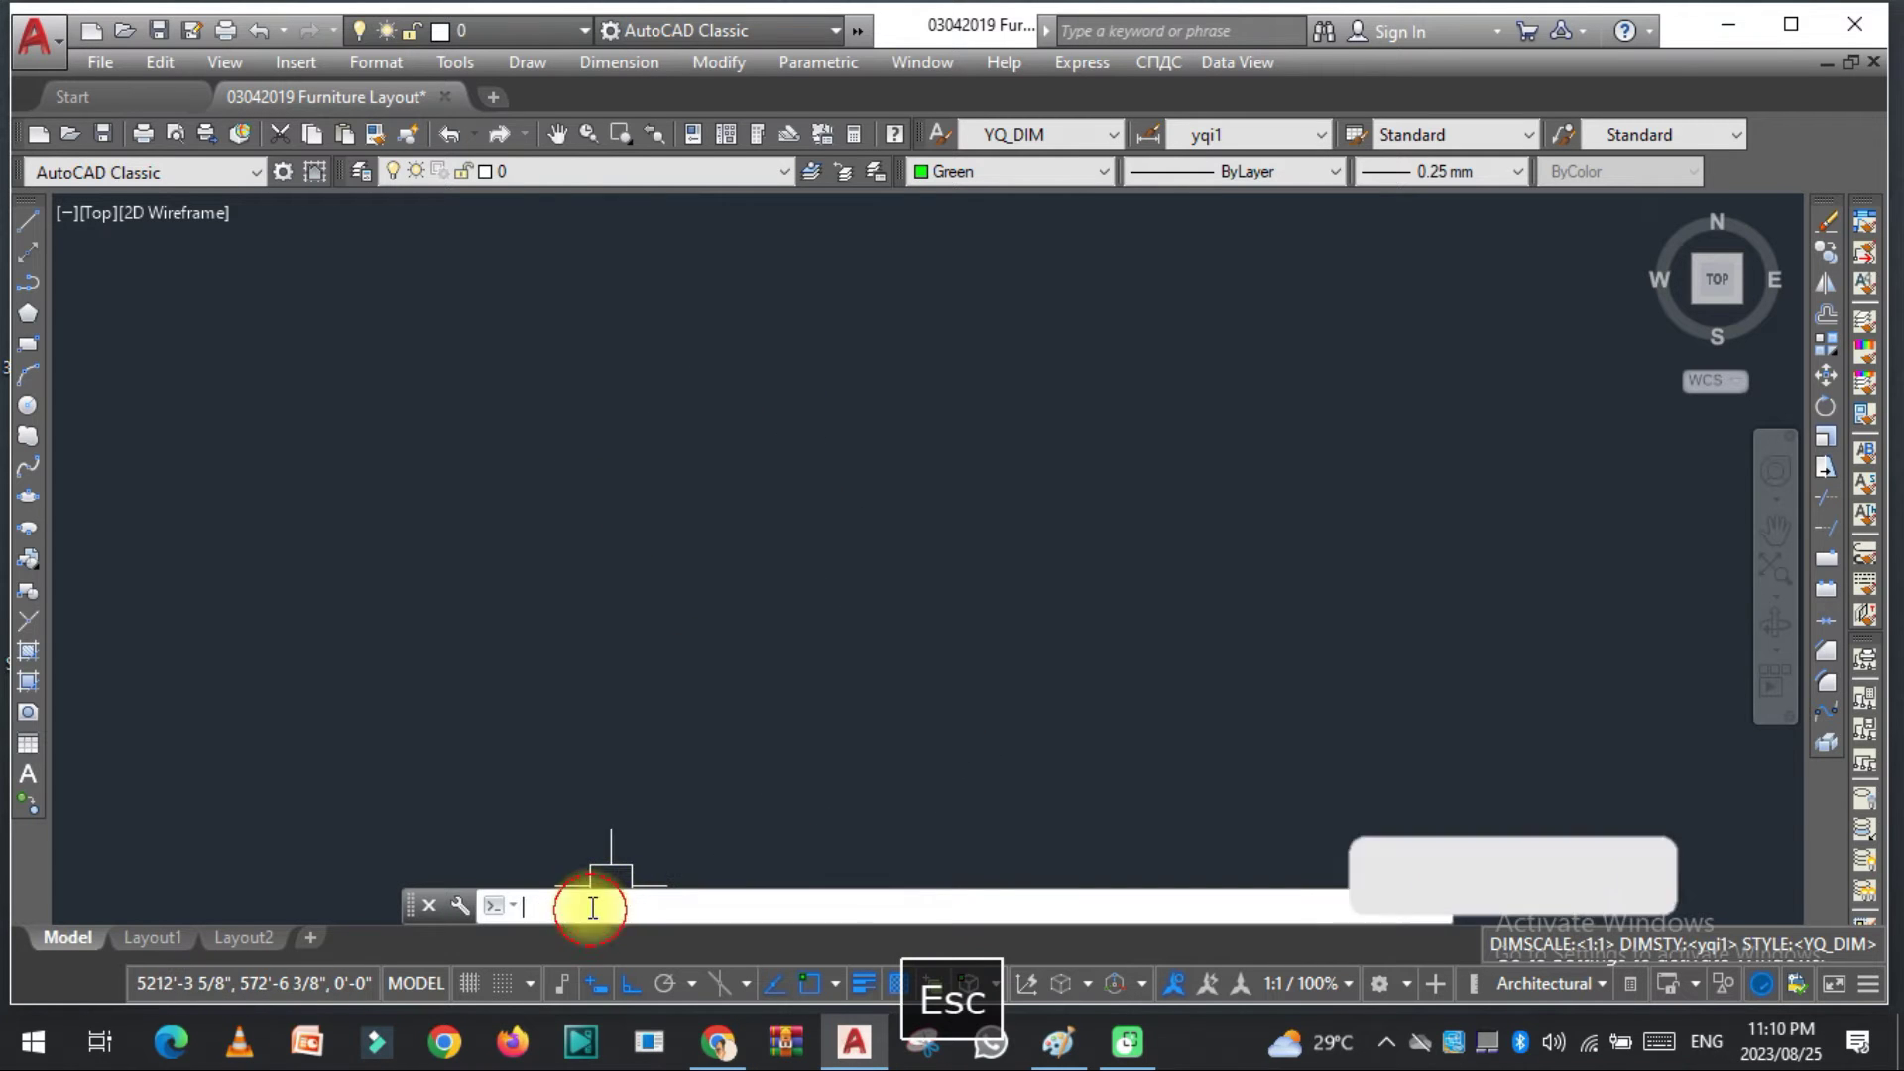
text(y)
key(Escape)
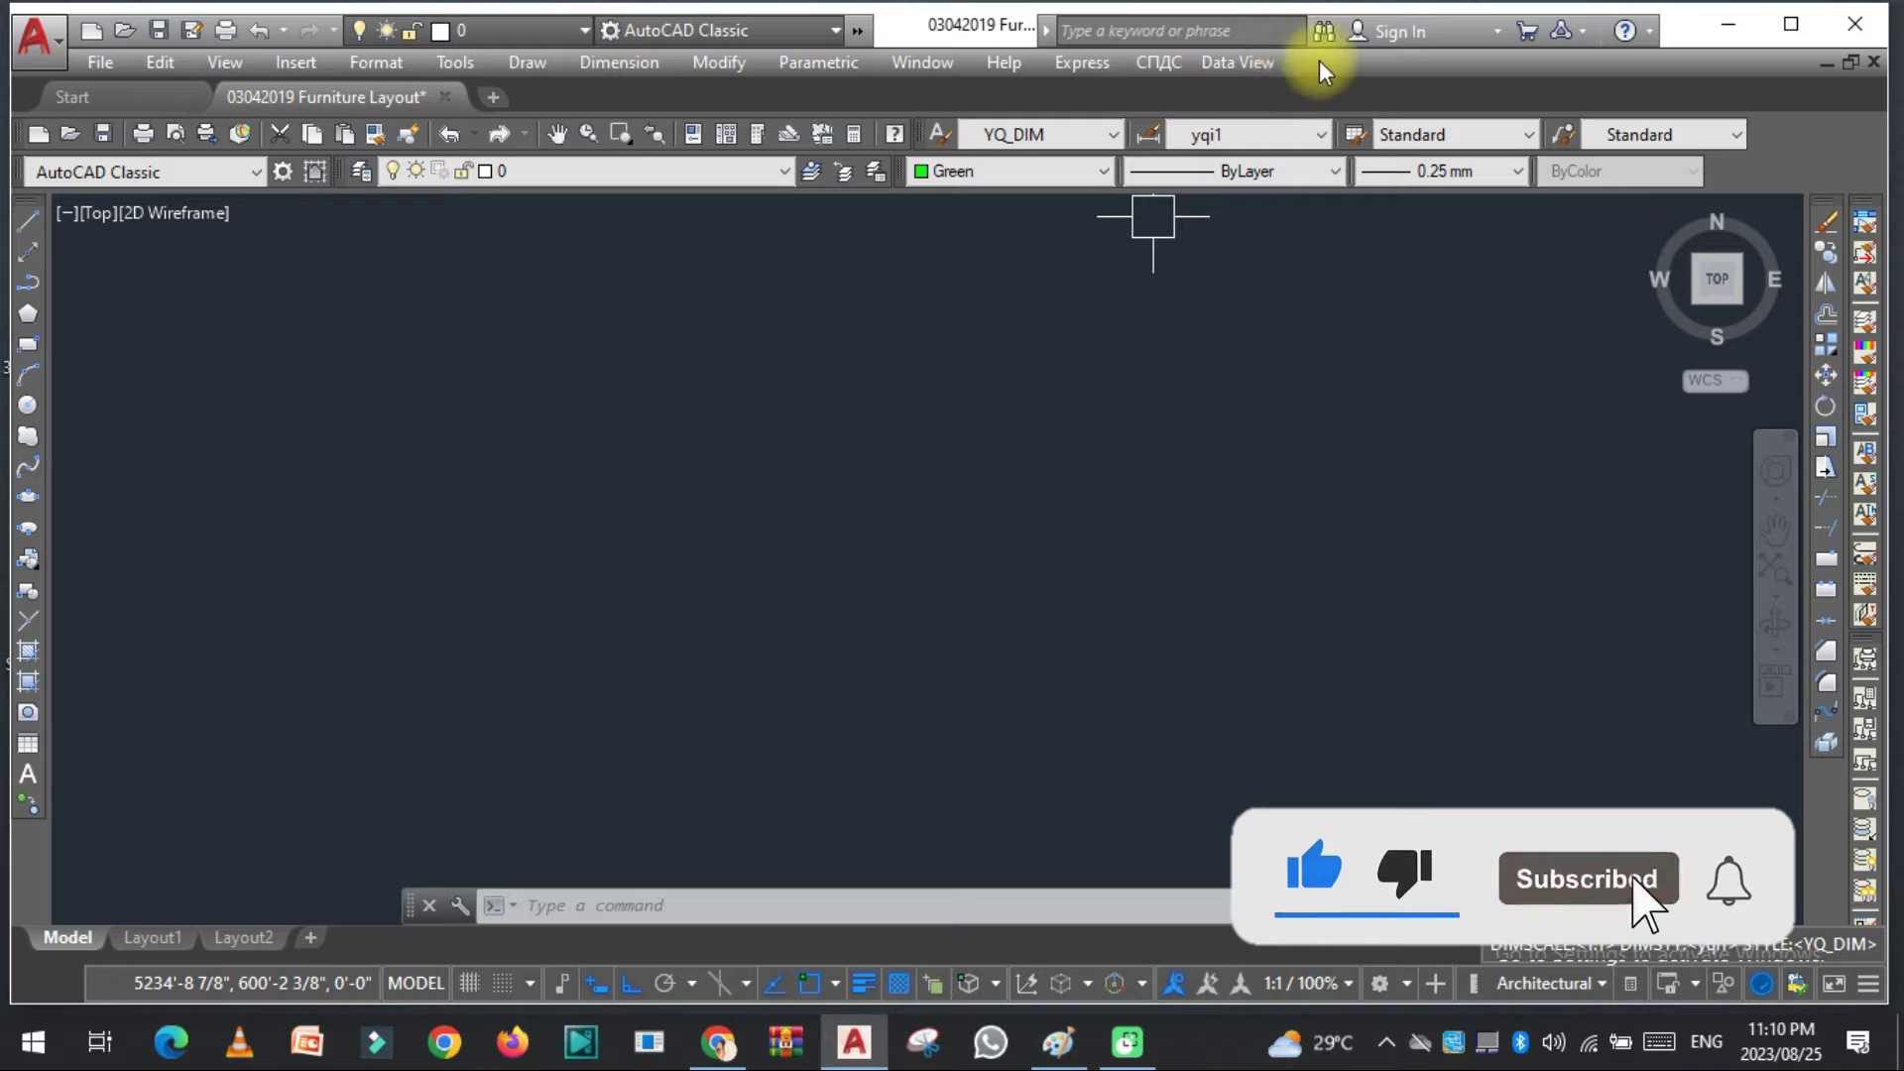
key(Escape)
text(yqarch)
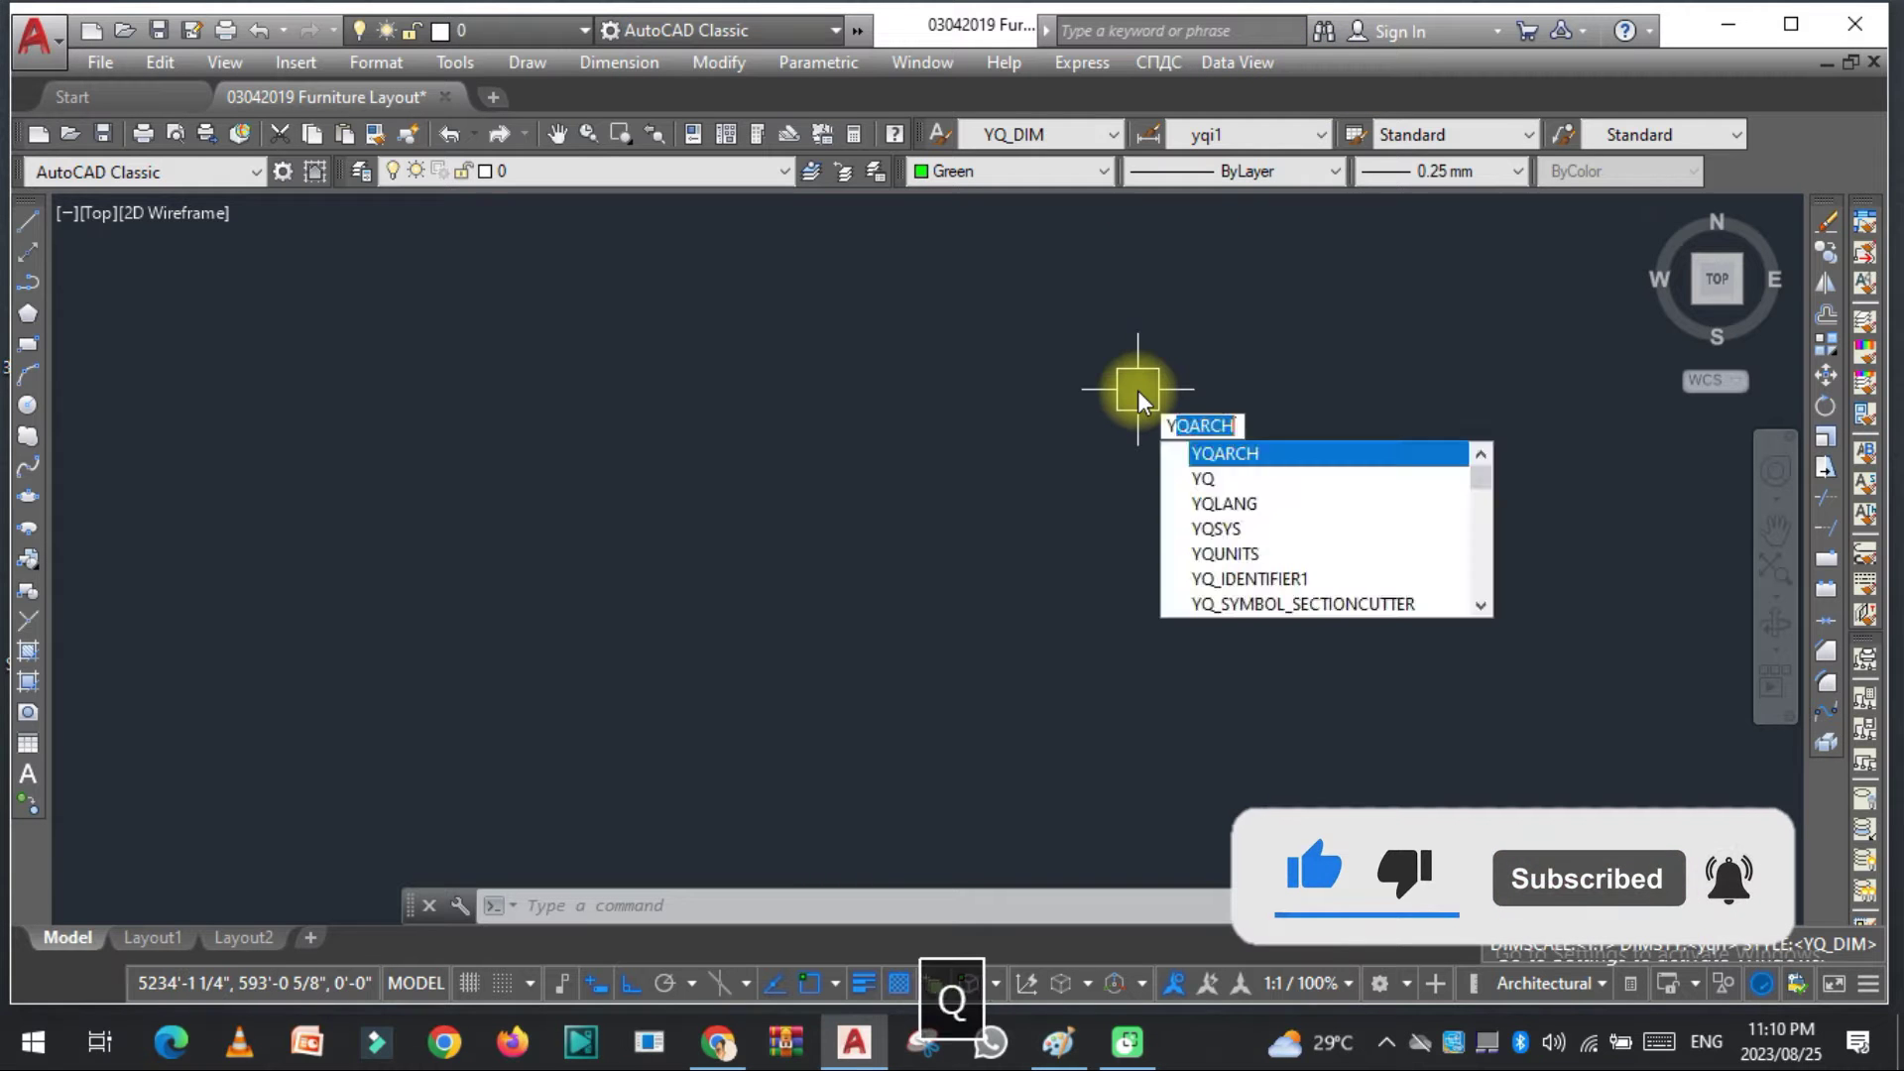
key(space)
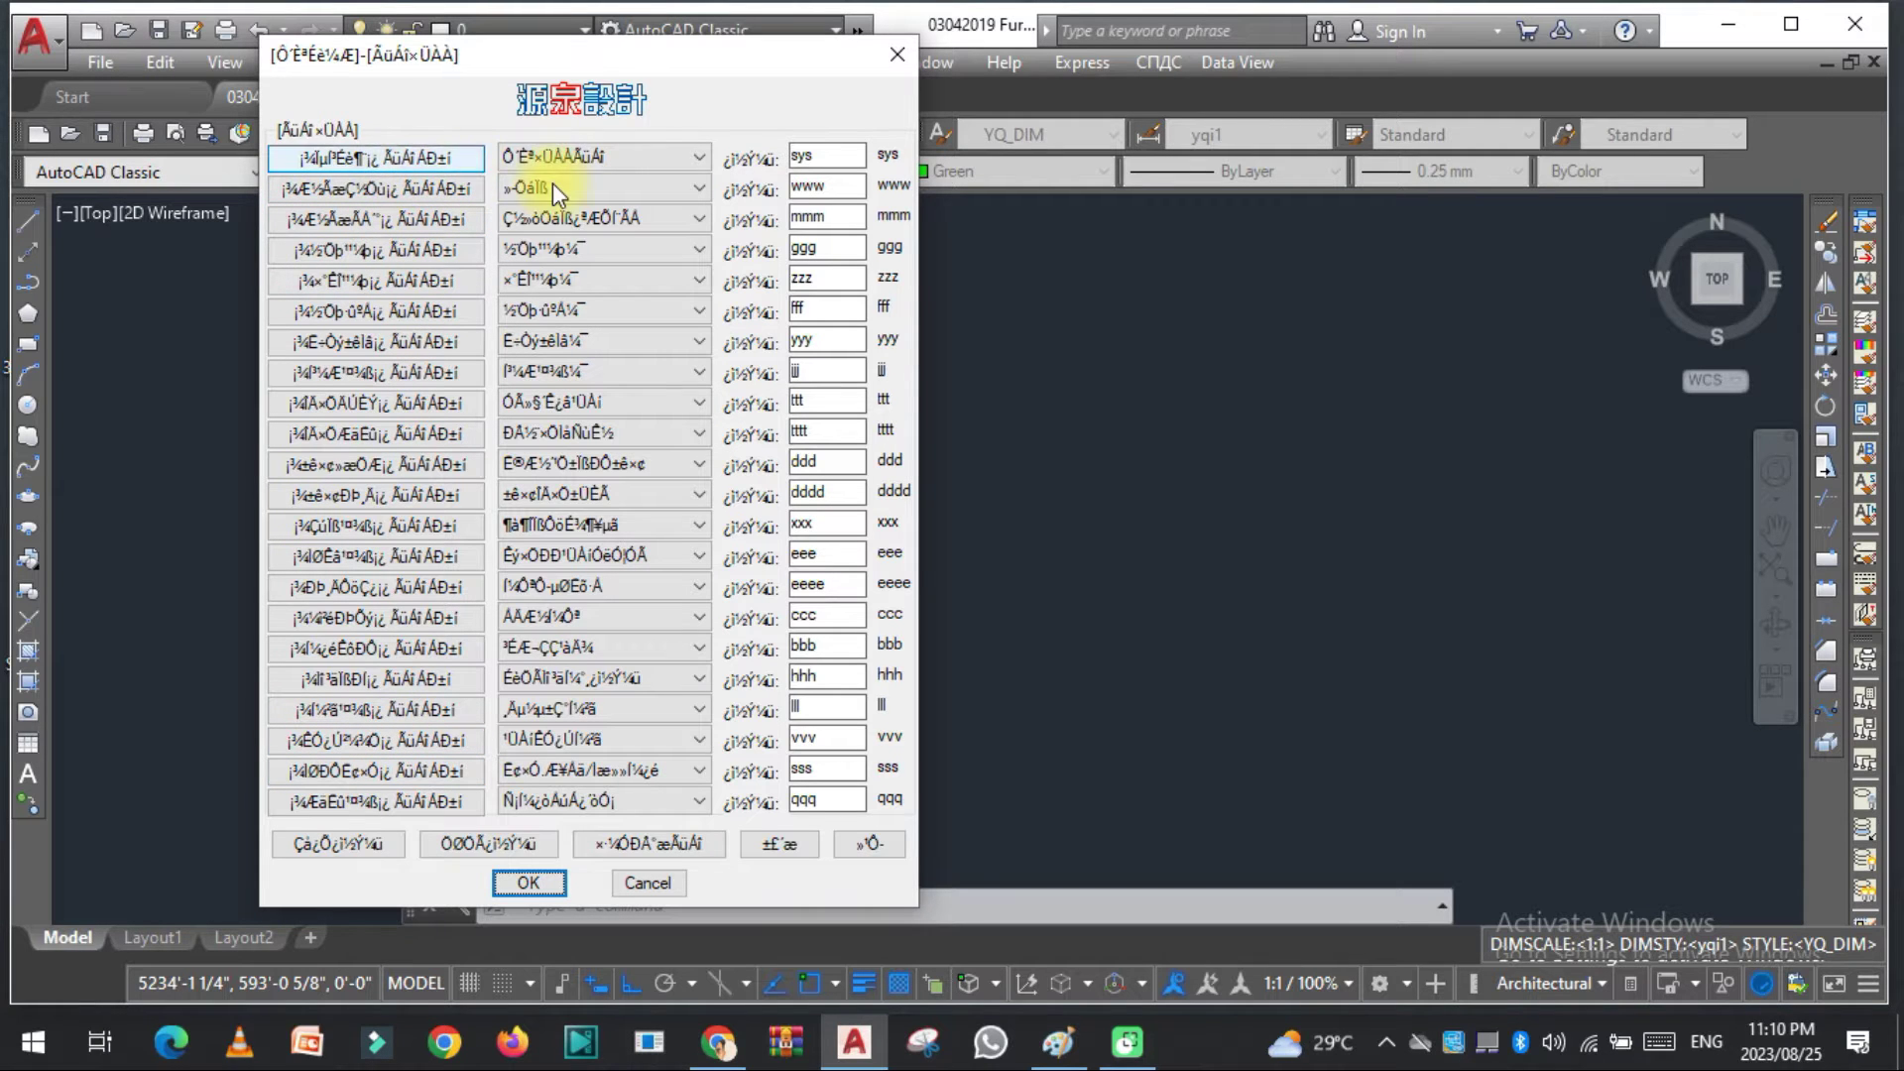
key(Escape)
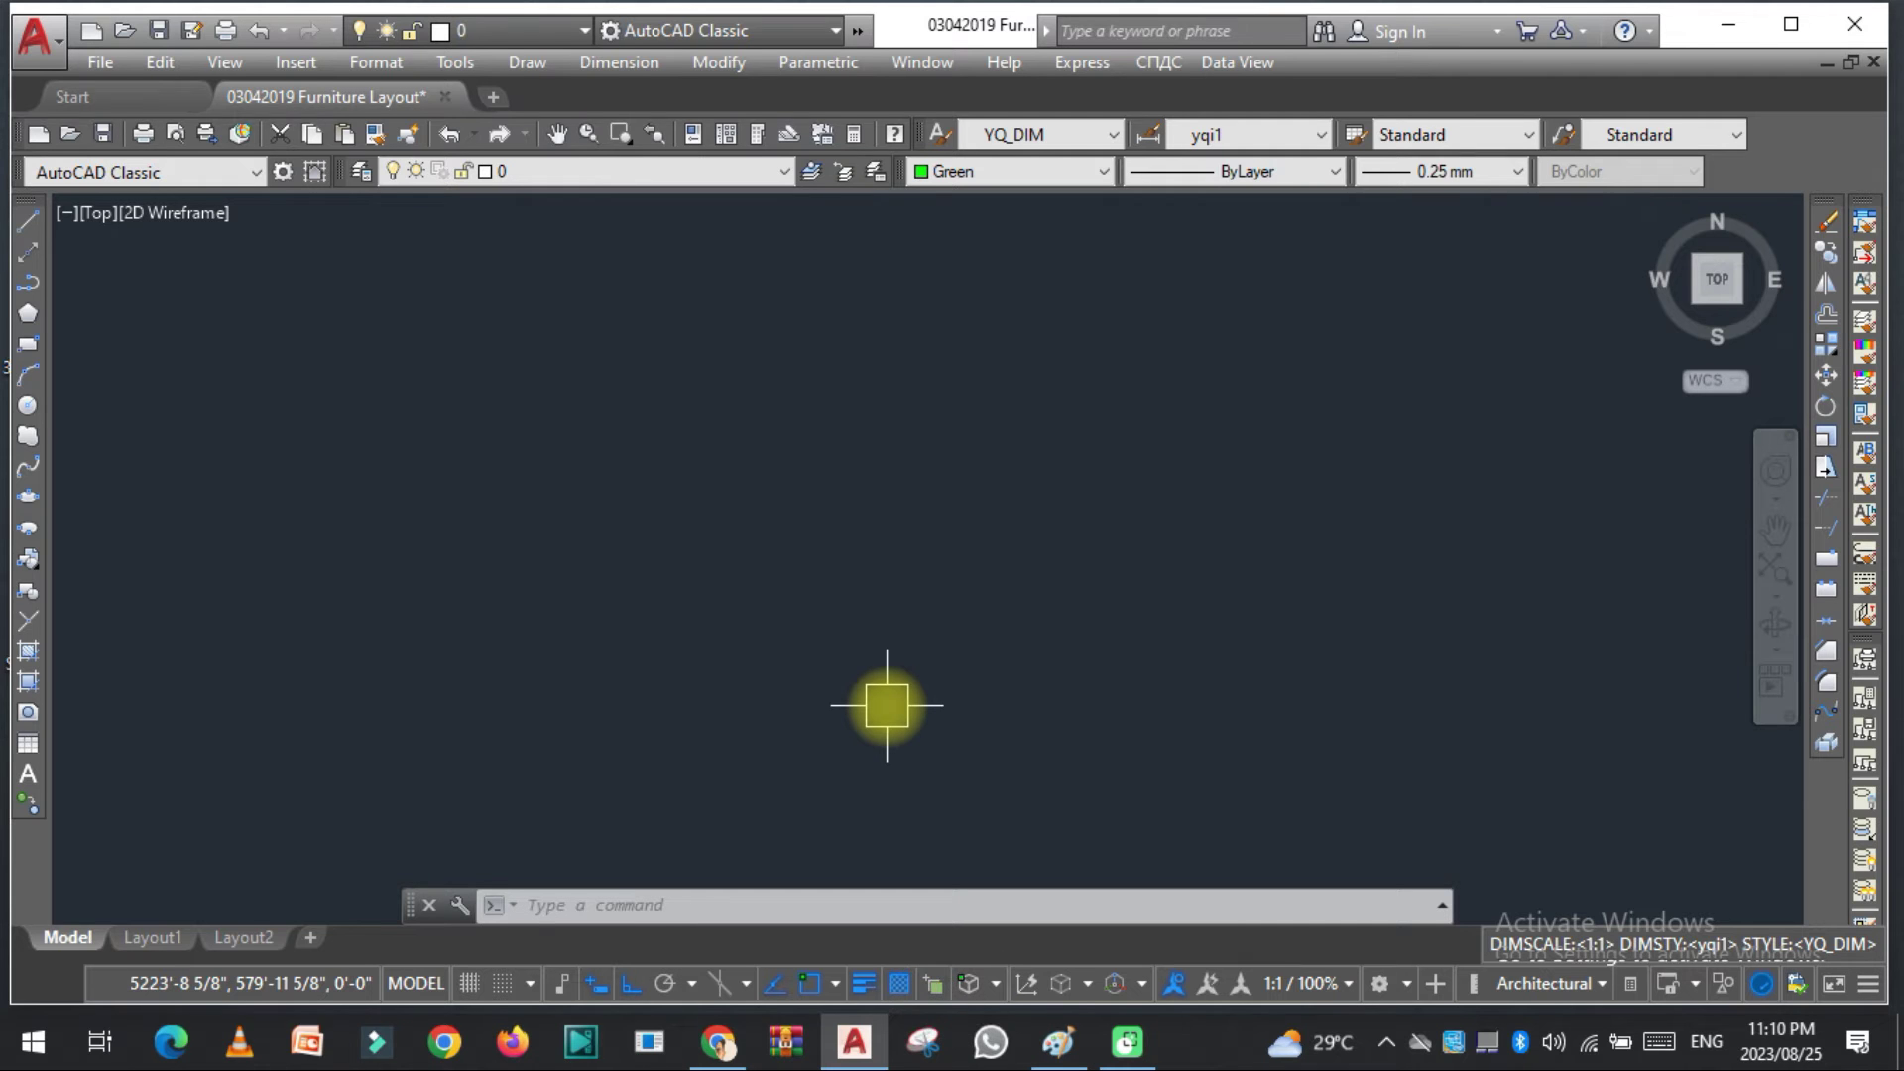
Step: Run YQLANG and select English as the YQArch interface language
text(YQ)
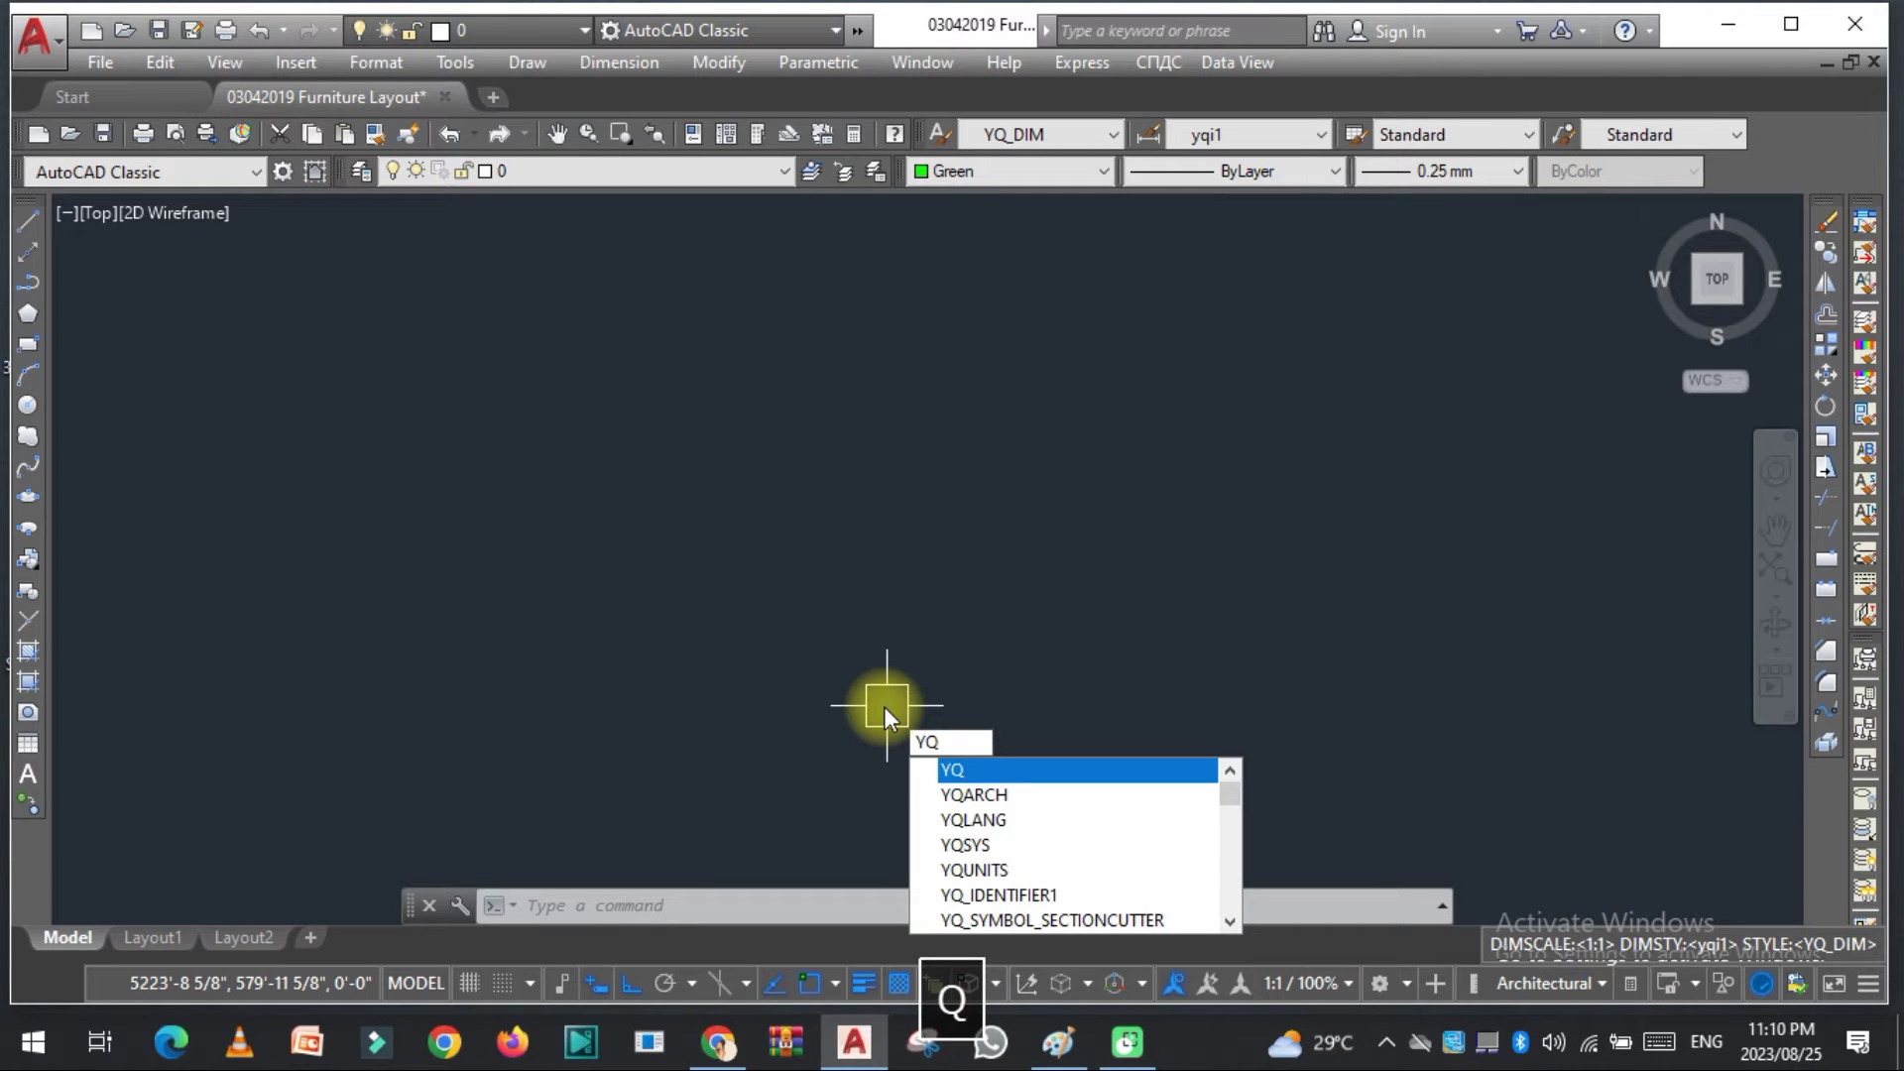
click(992, 818)
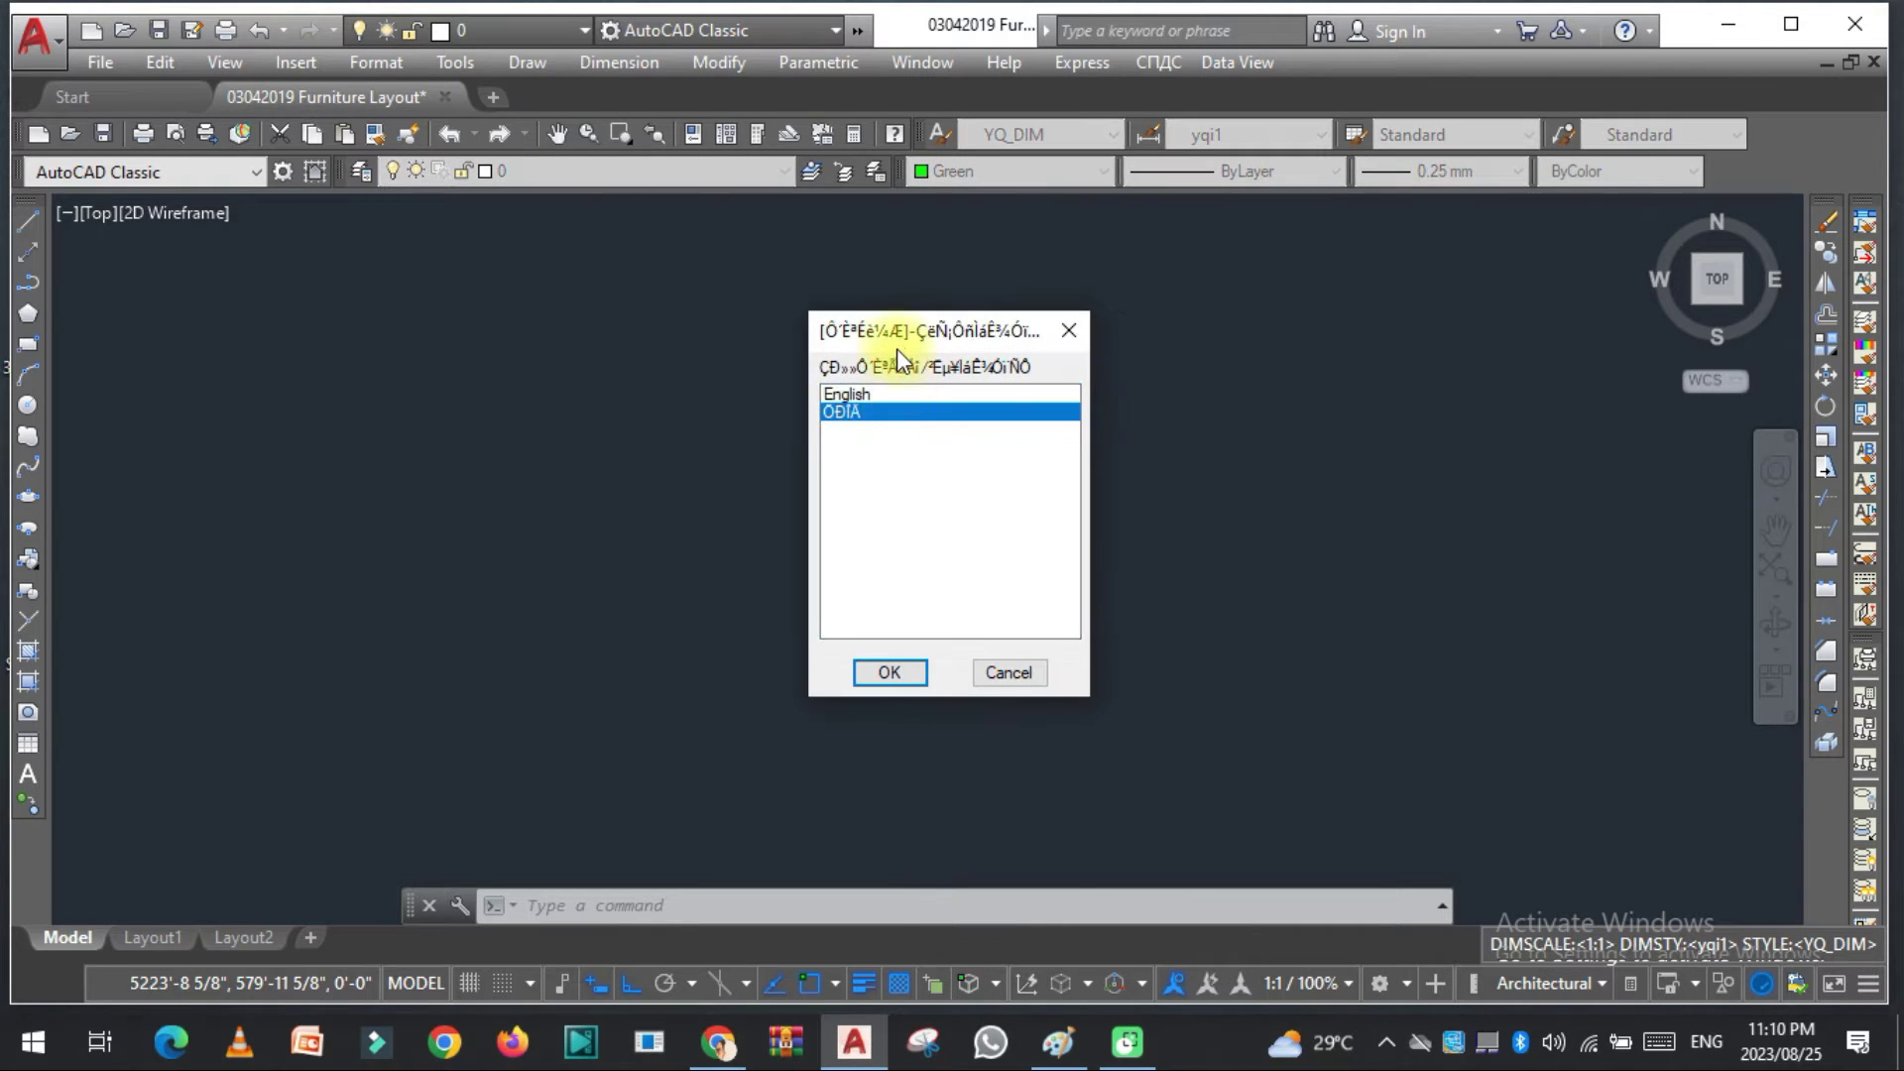
drag(895, 337, 658, 327)
click(617, 386)
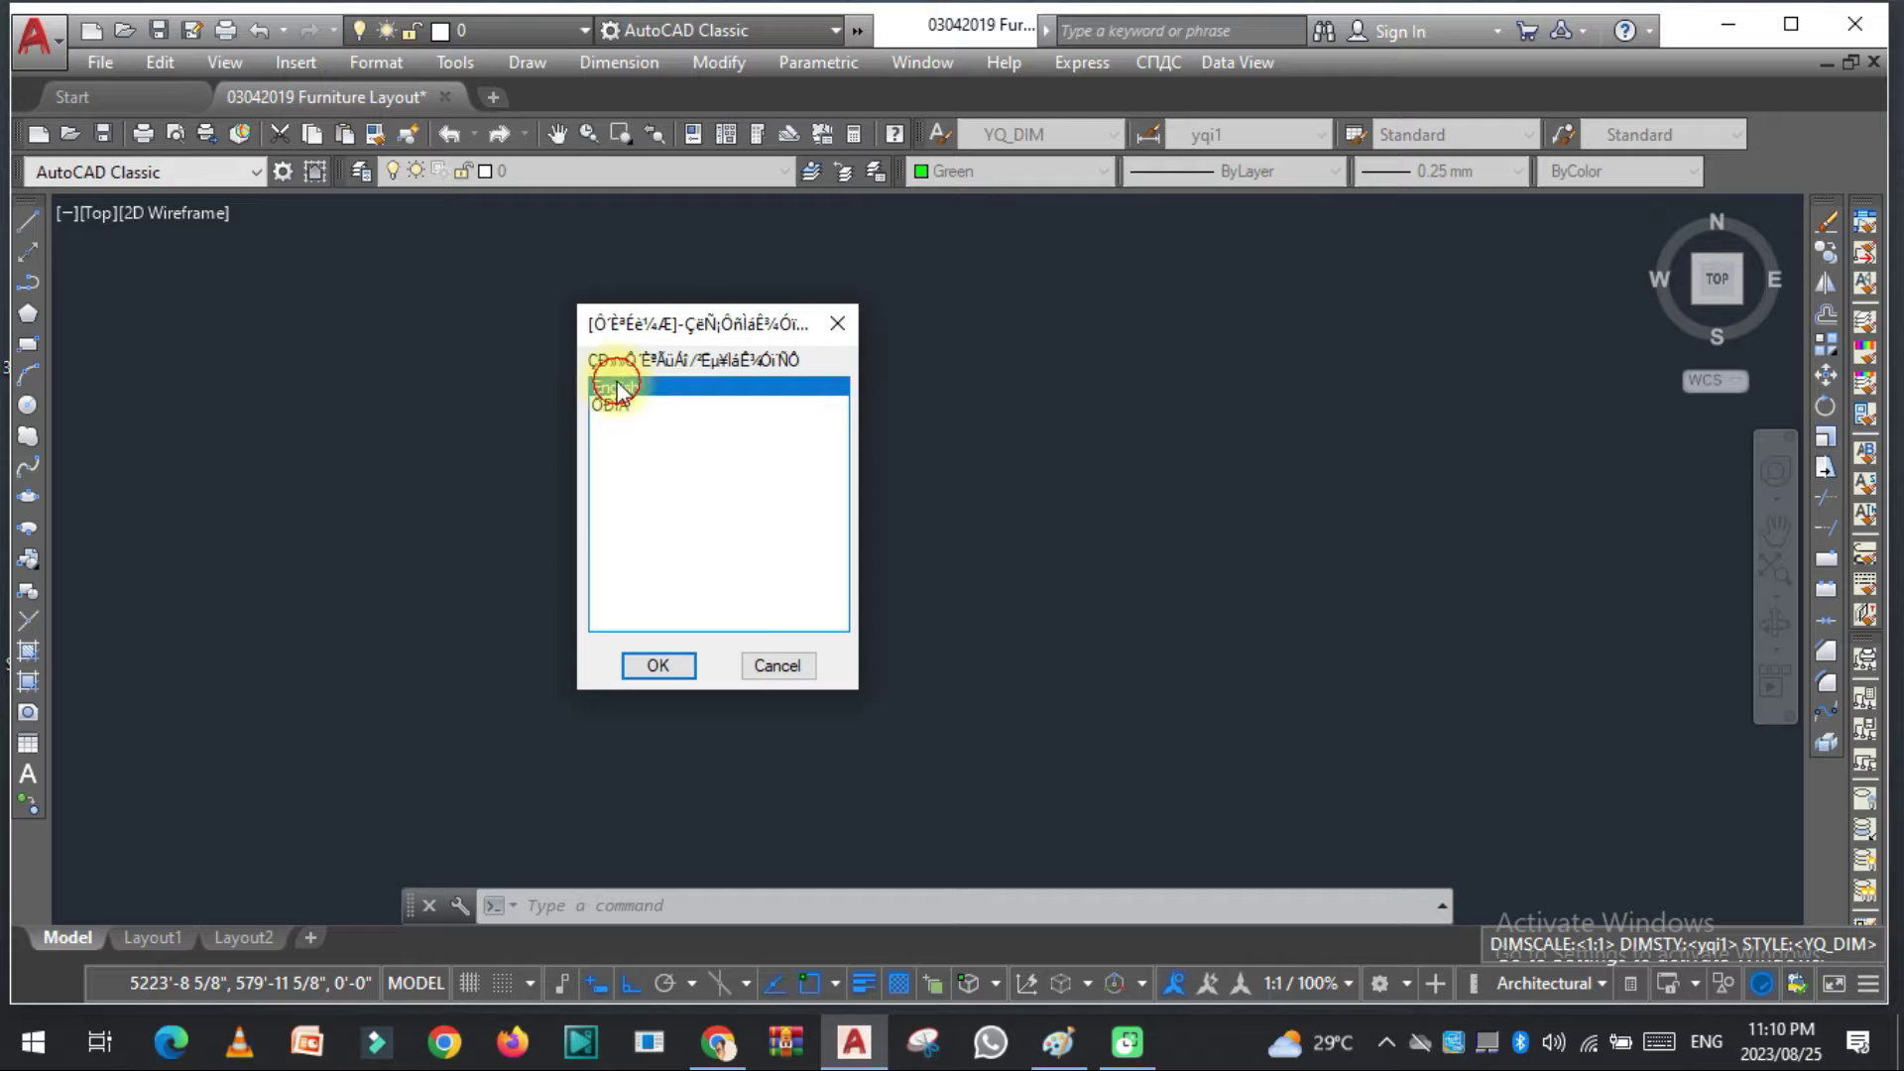
click(639, 665)
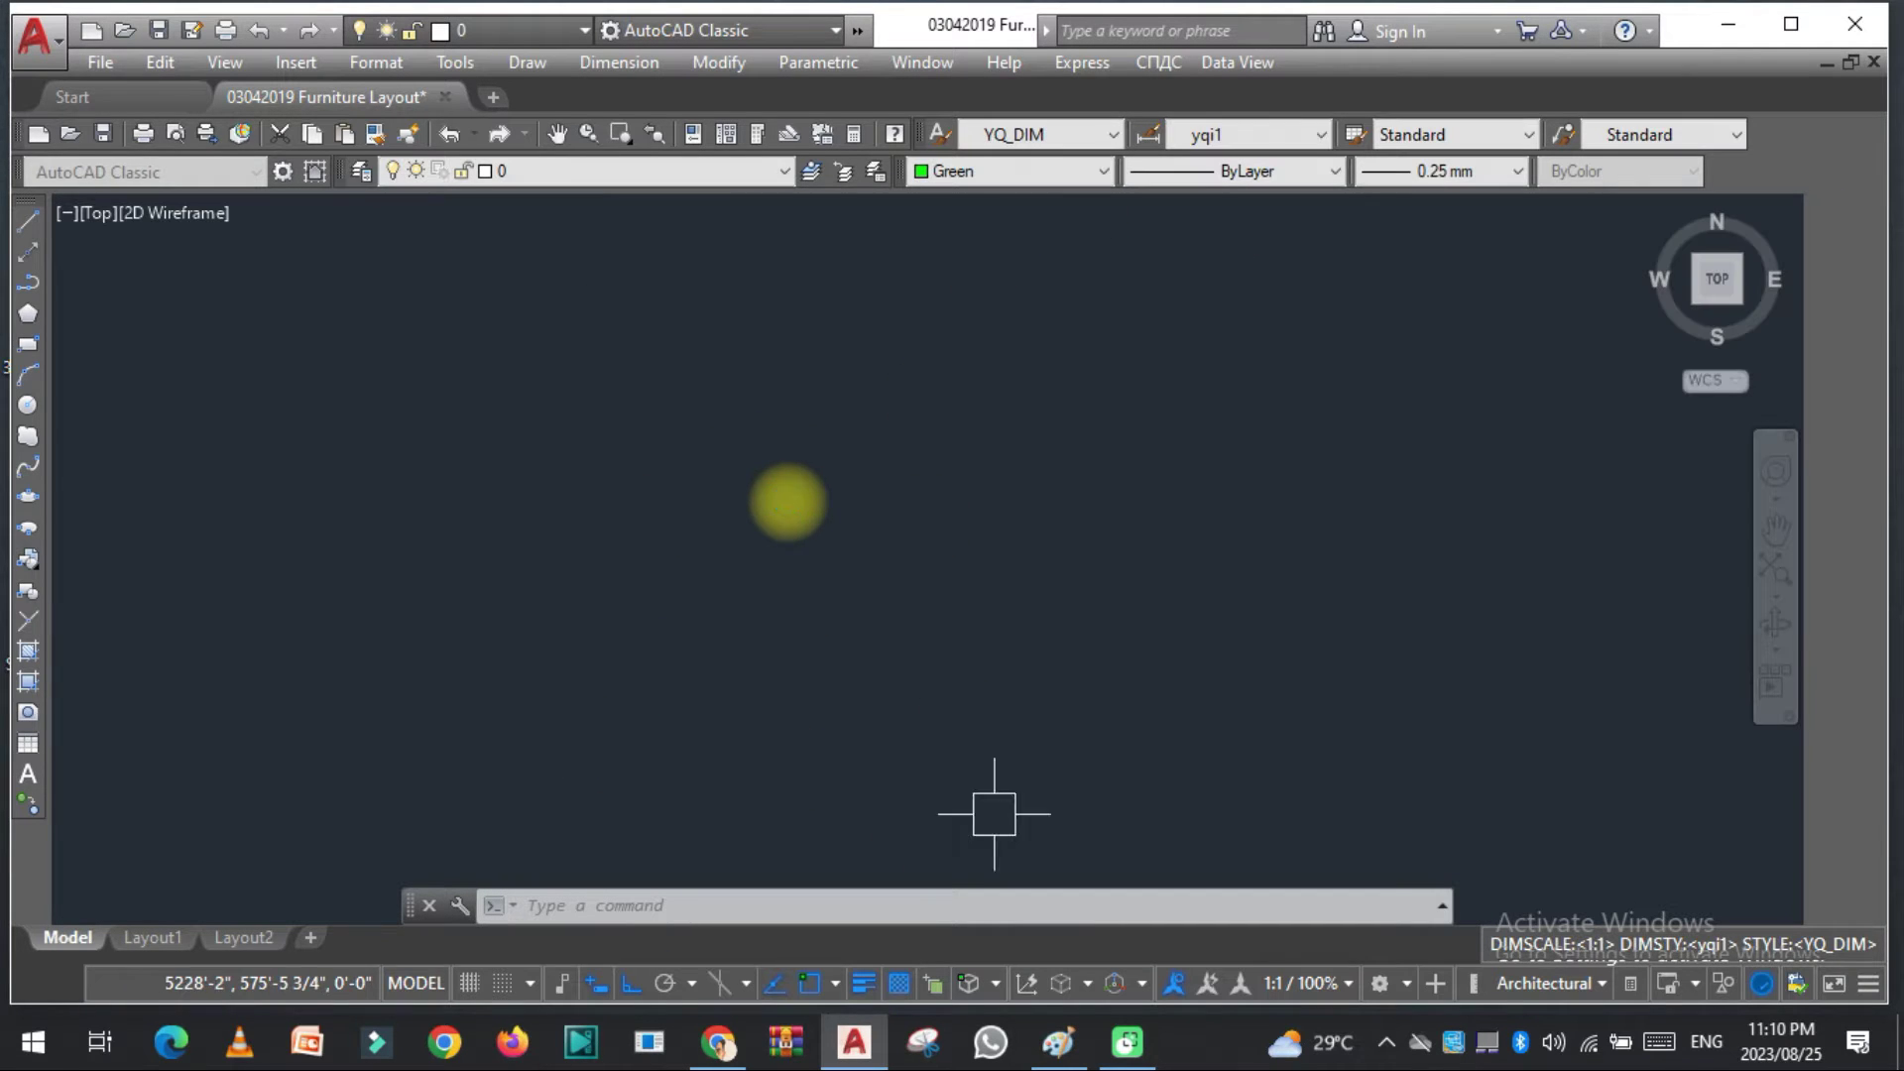
Step: Run YQARCH and open the [System Setup] Command List from the Command Pandect
text(yqarch)
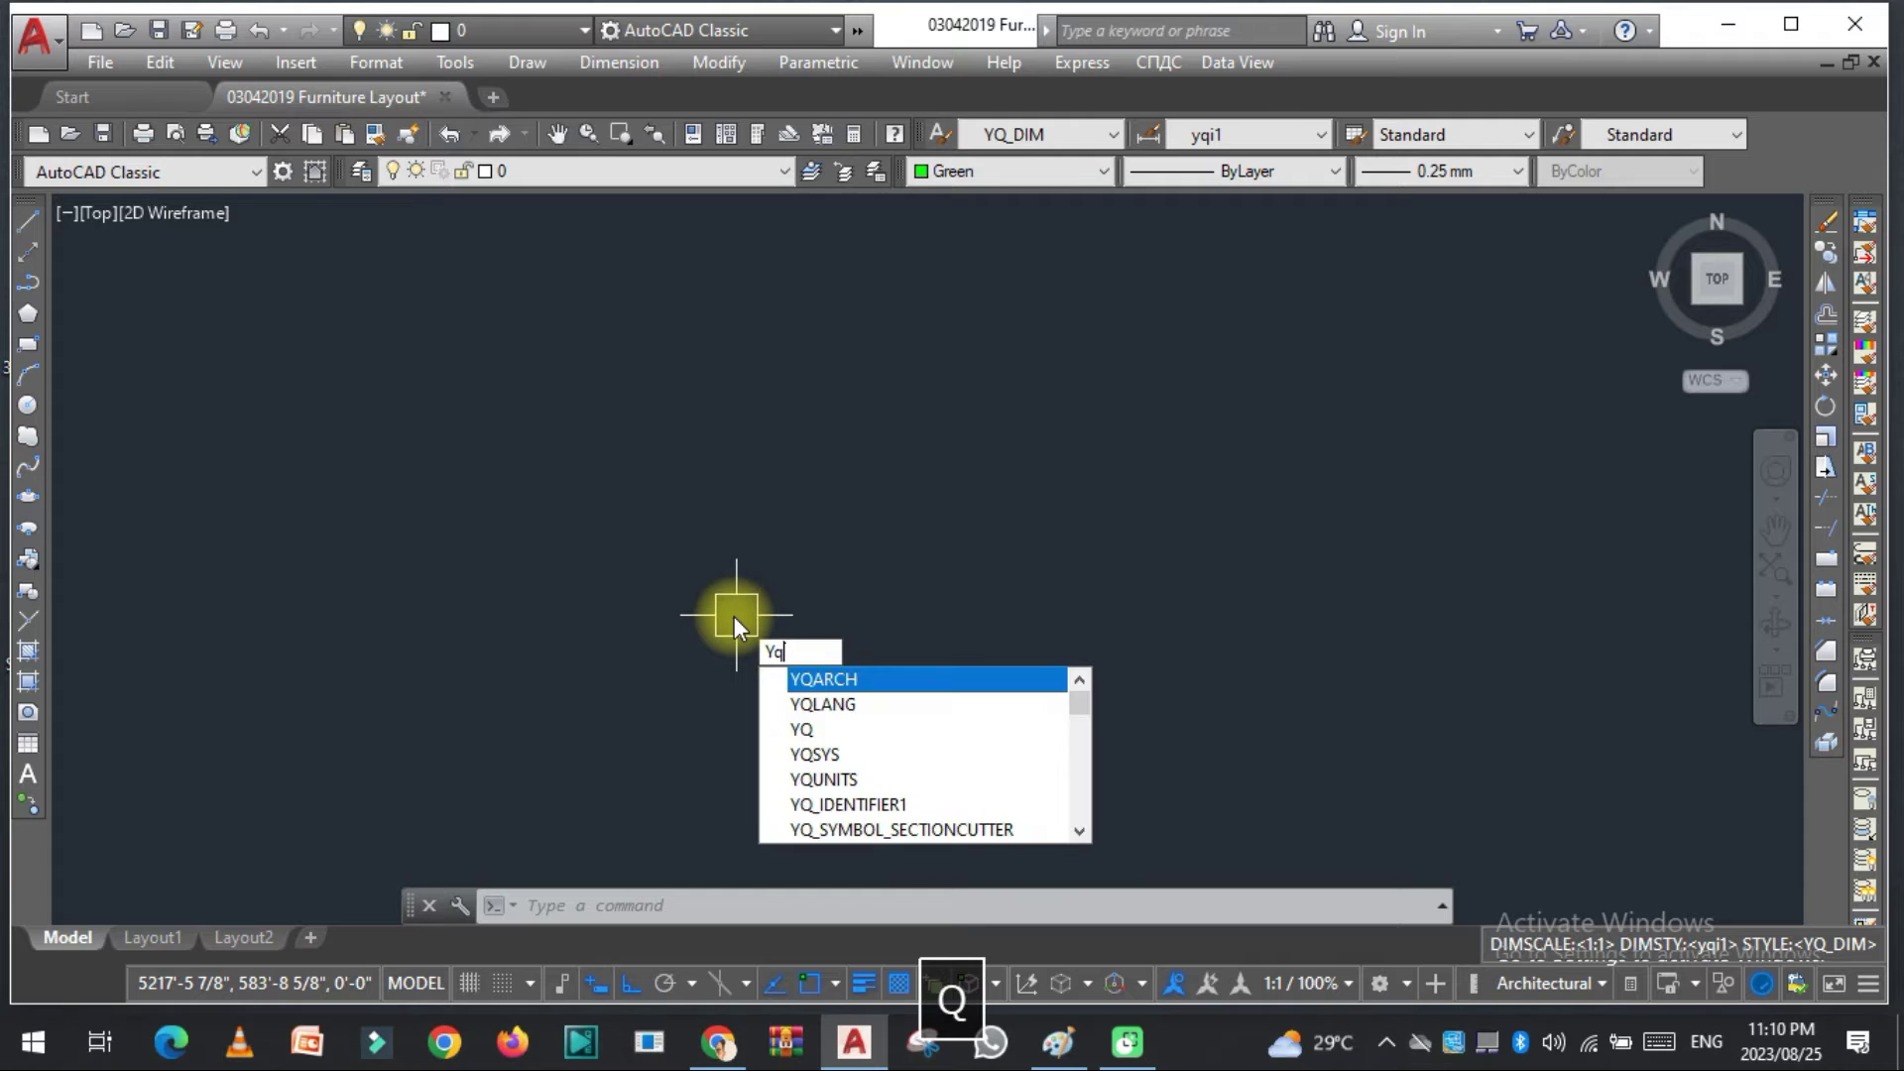
key(space)
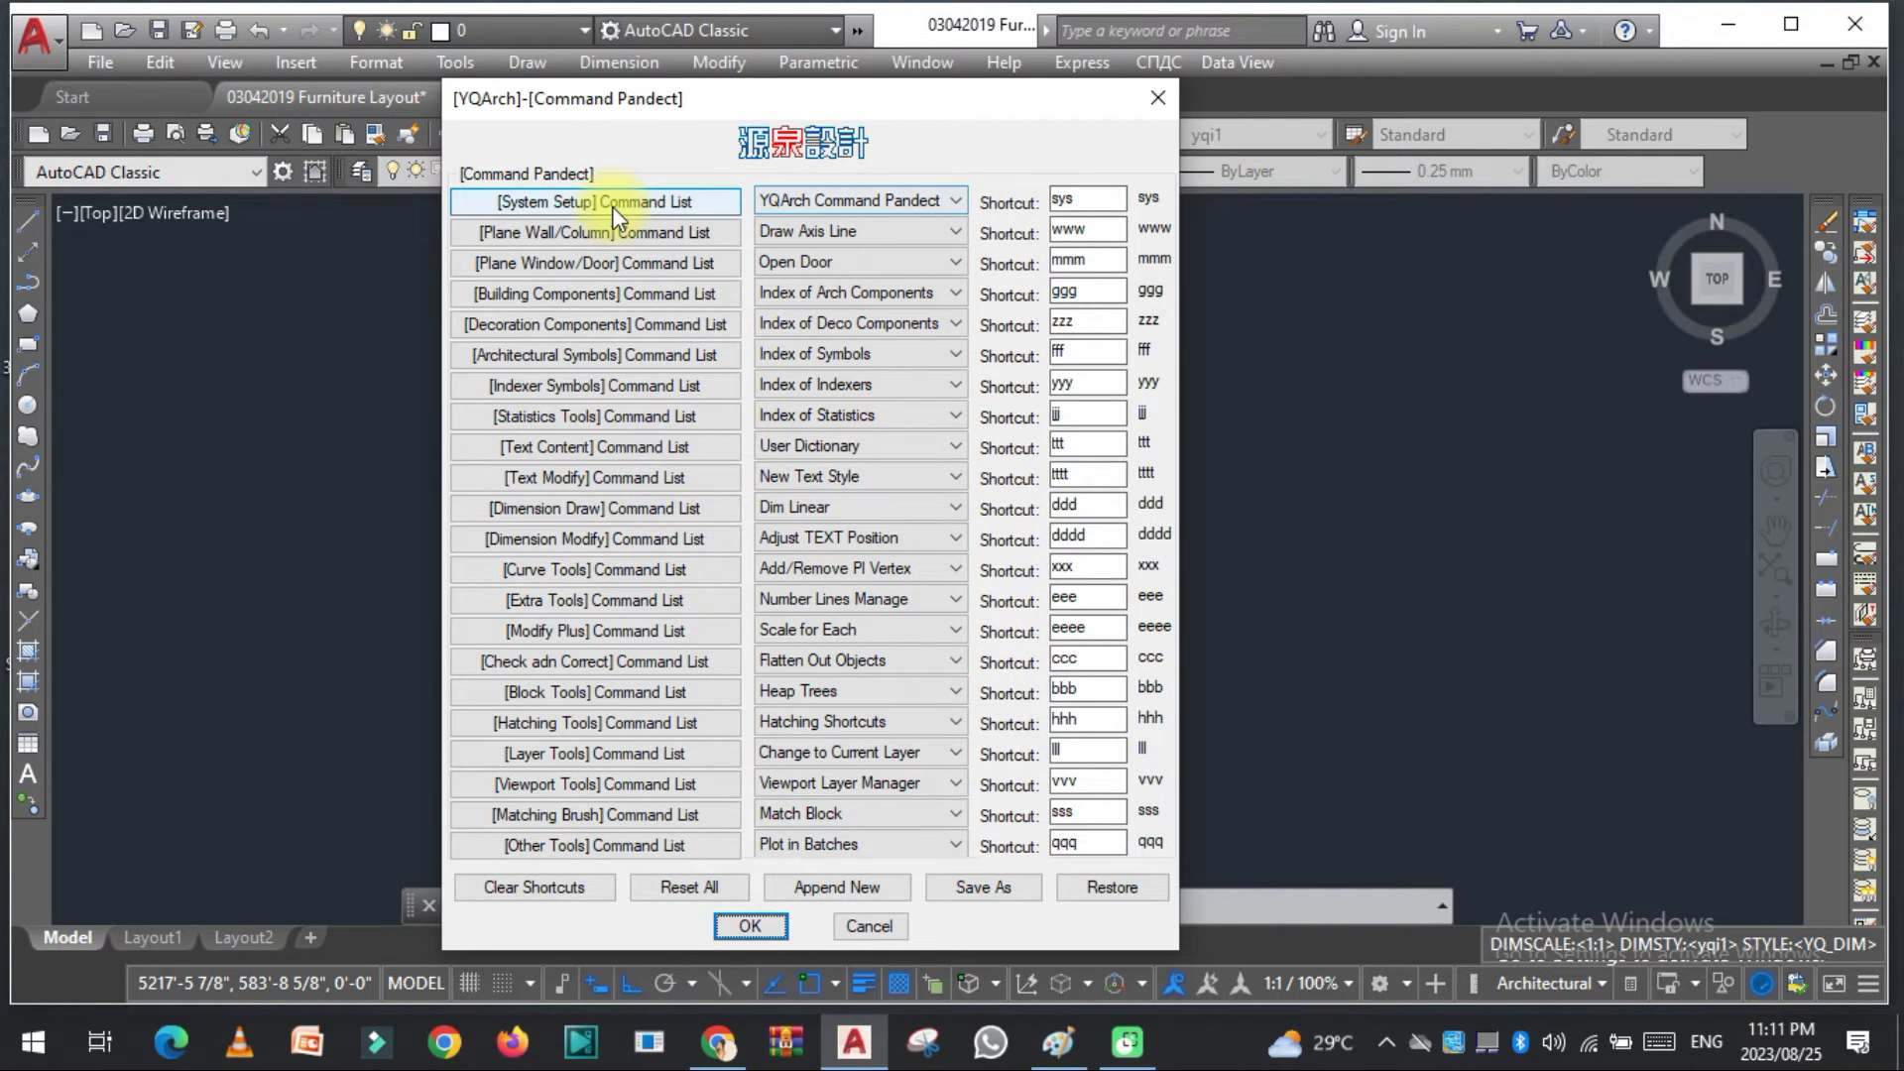
drag(813, 108, 551, 127)
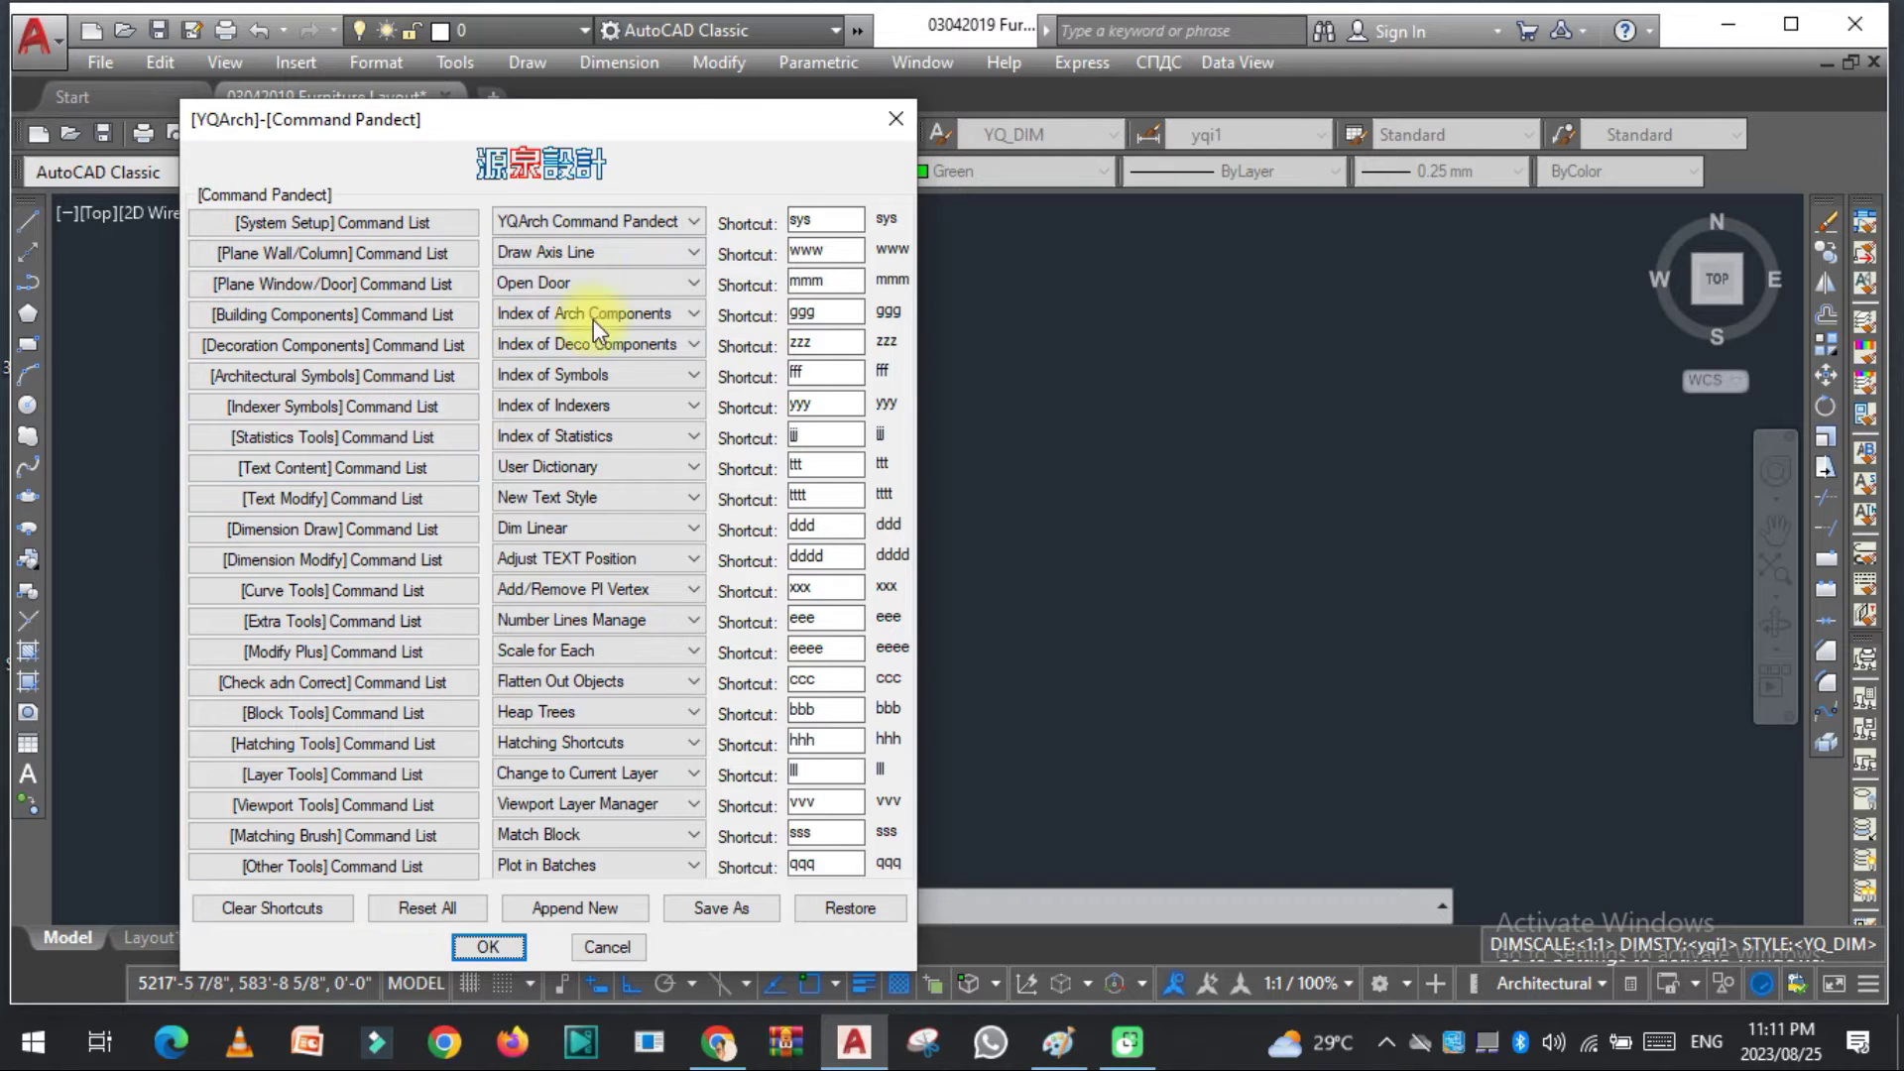
click(798, 280)
click(385, 220)
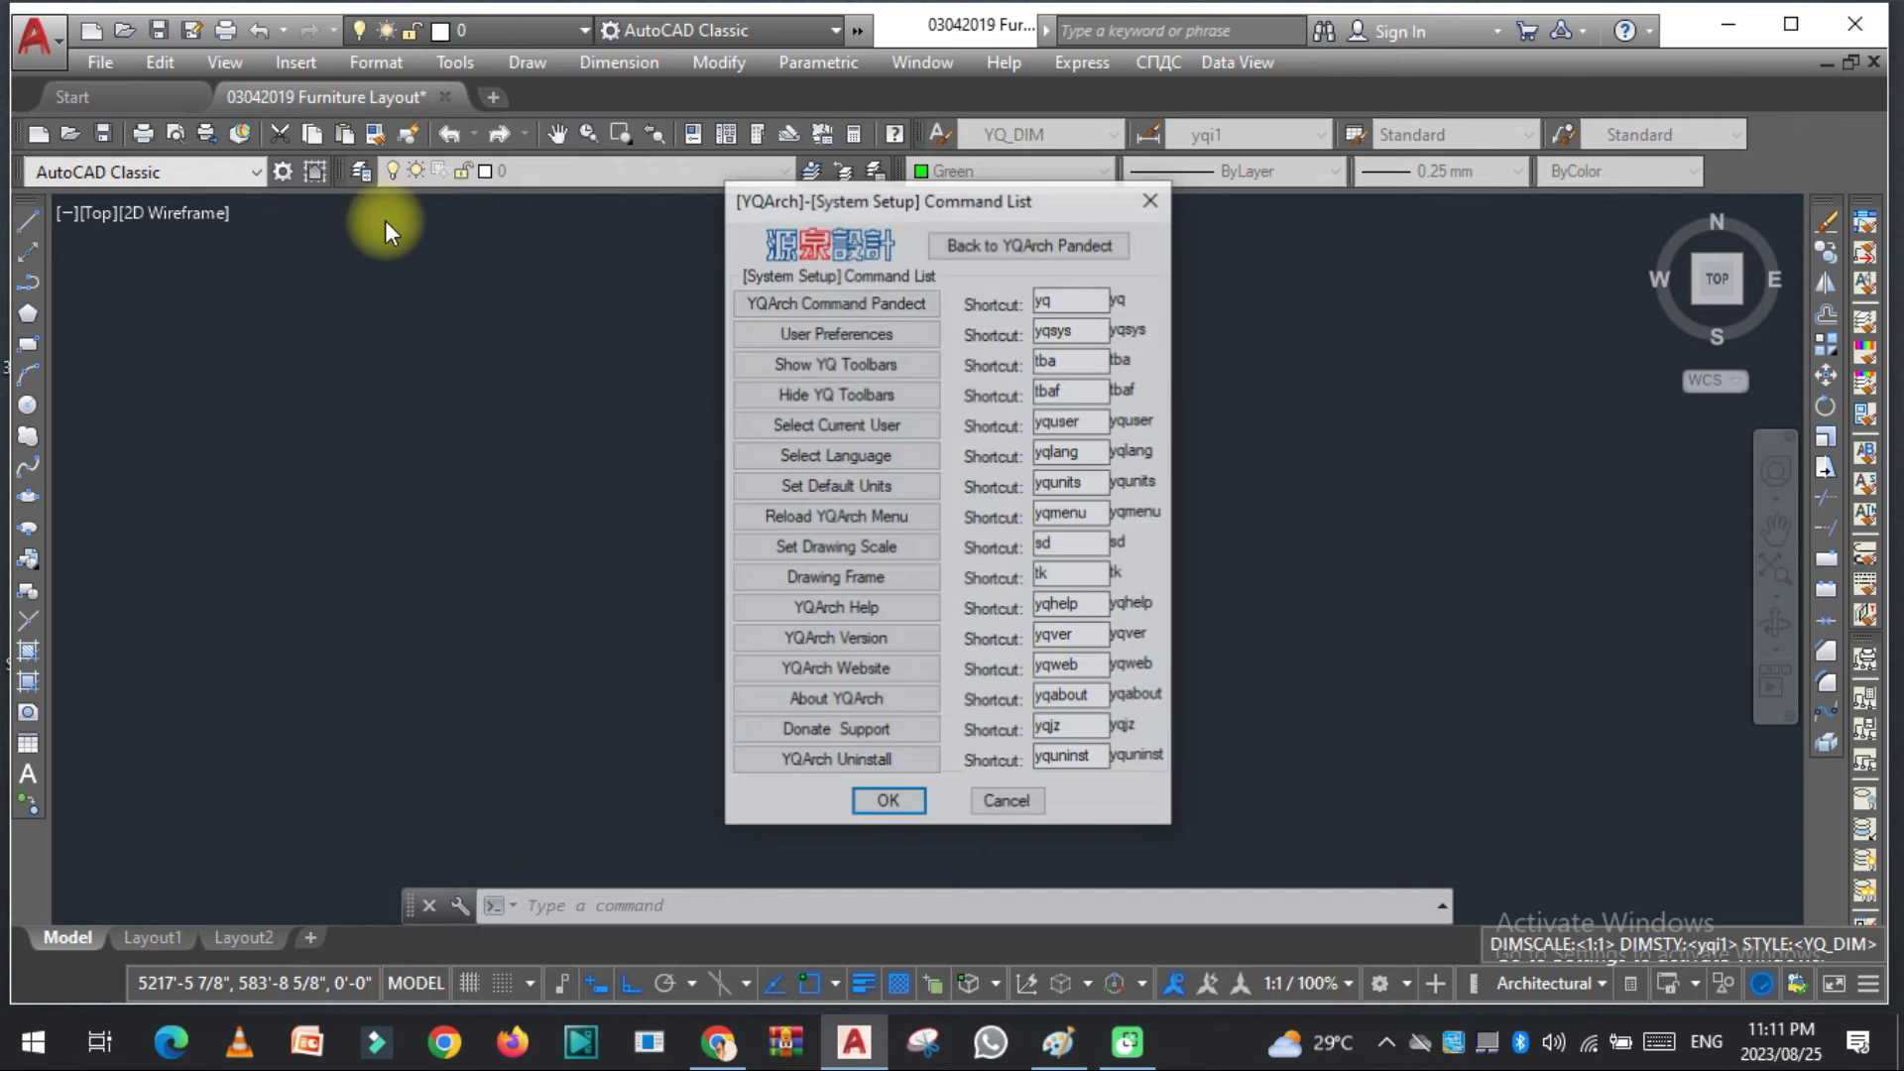
drag(899, 198, 528, 179)
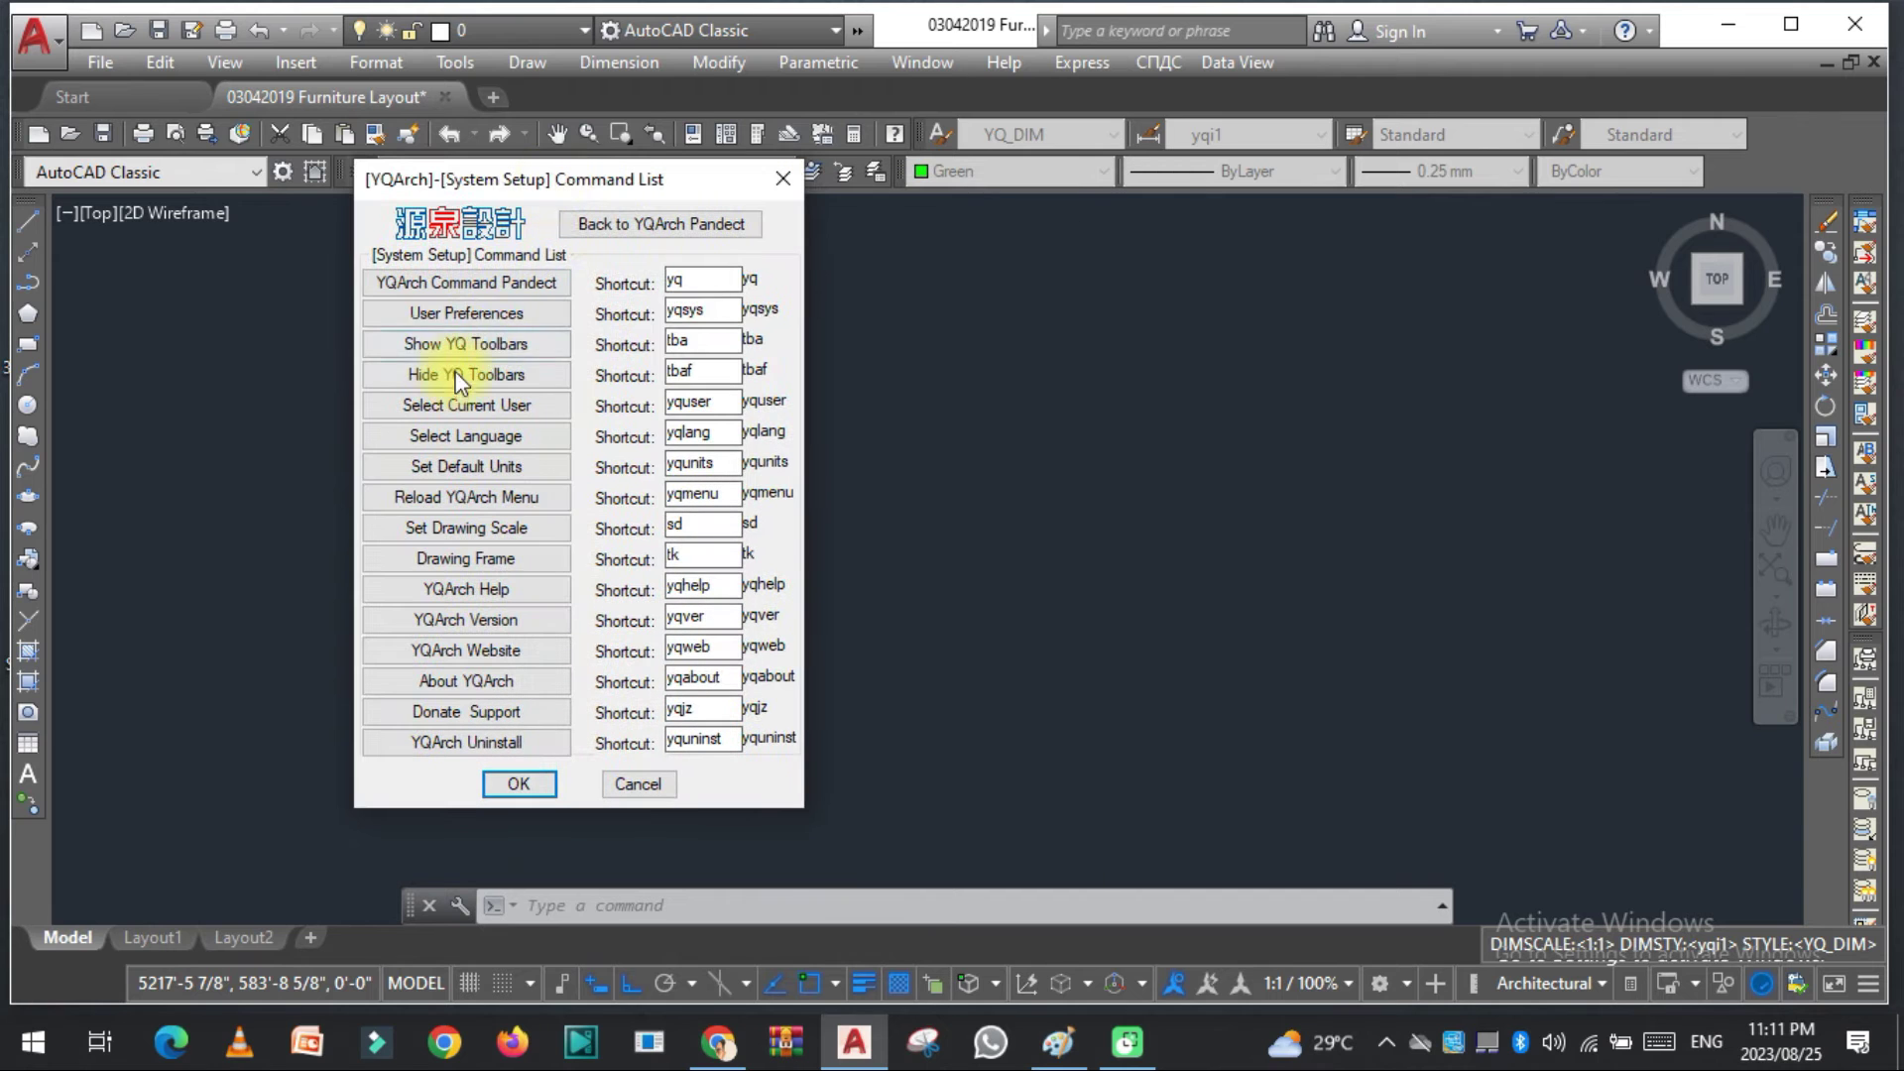
Step: Open User Preferences' config.txt, change YQARCH_MENU from no to yes, and save the file
click(504, 312)
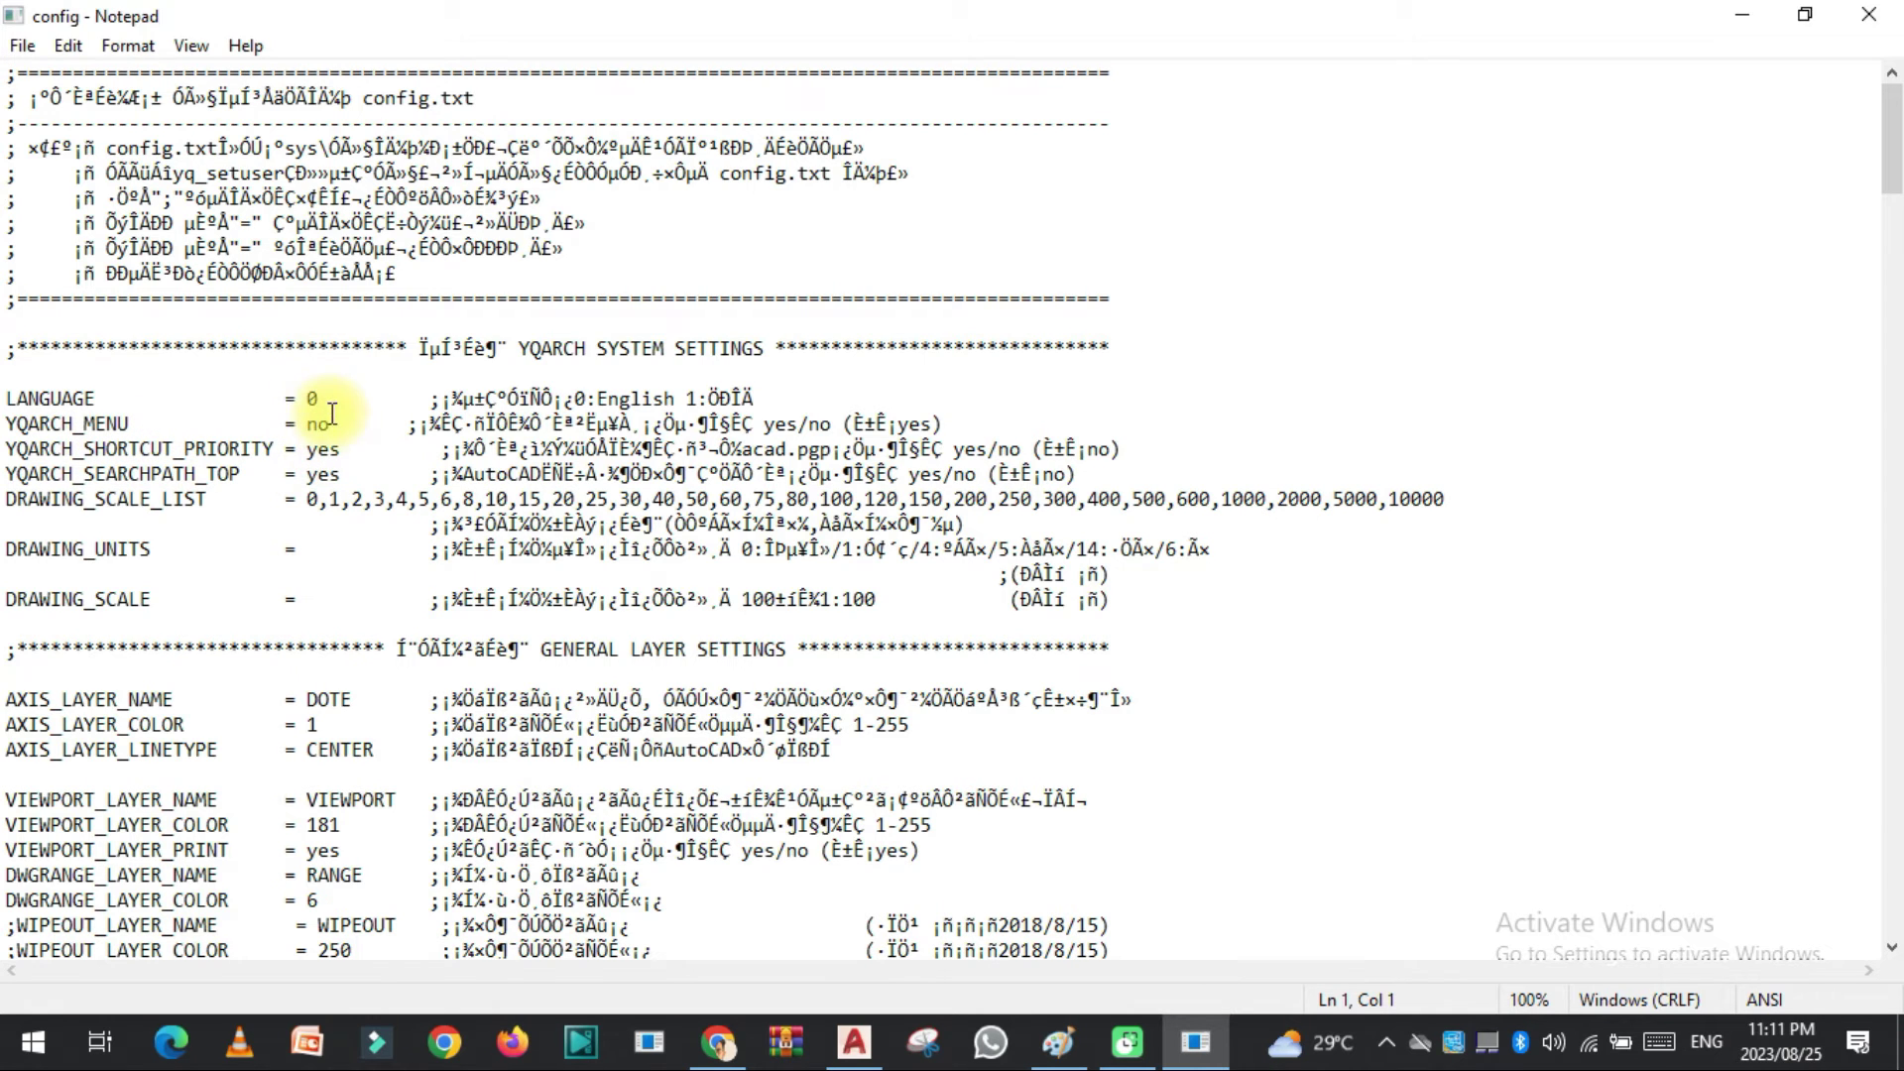
key(BackSpace)
key(BackSpace)
text(yes)
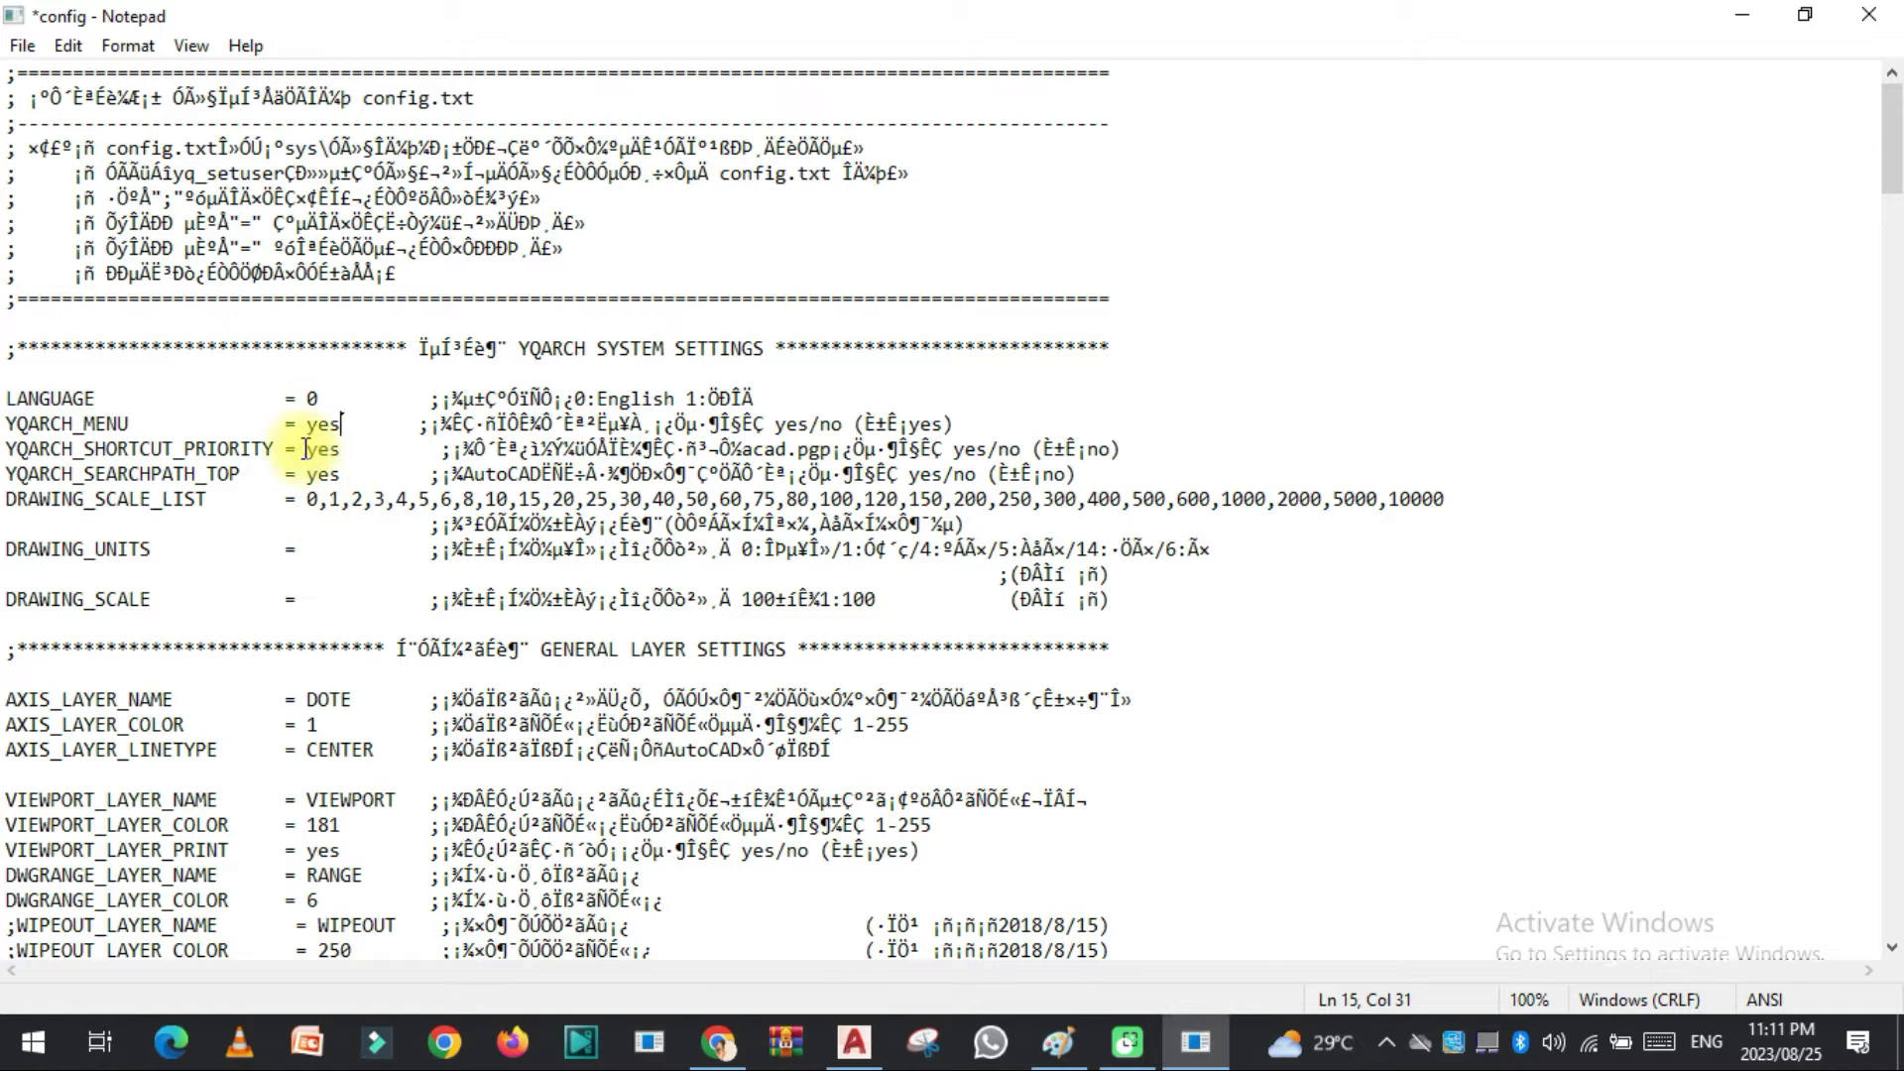
key(ctrl+s)
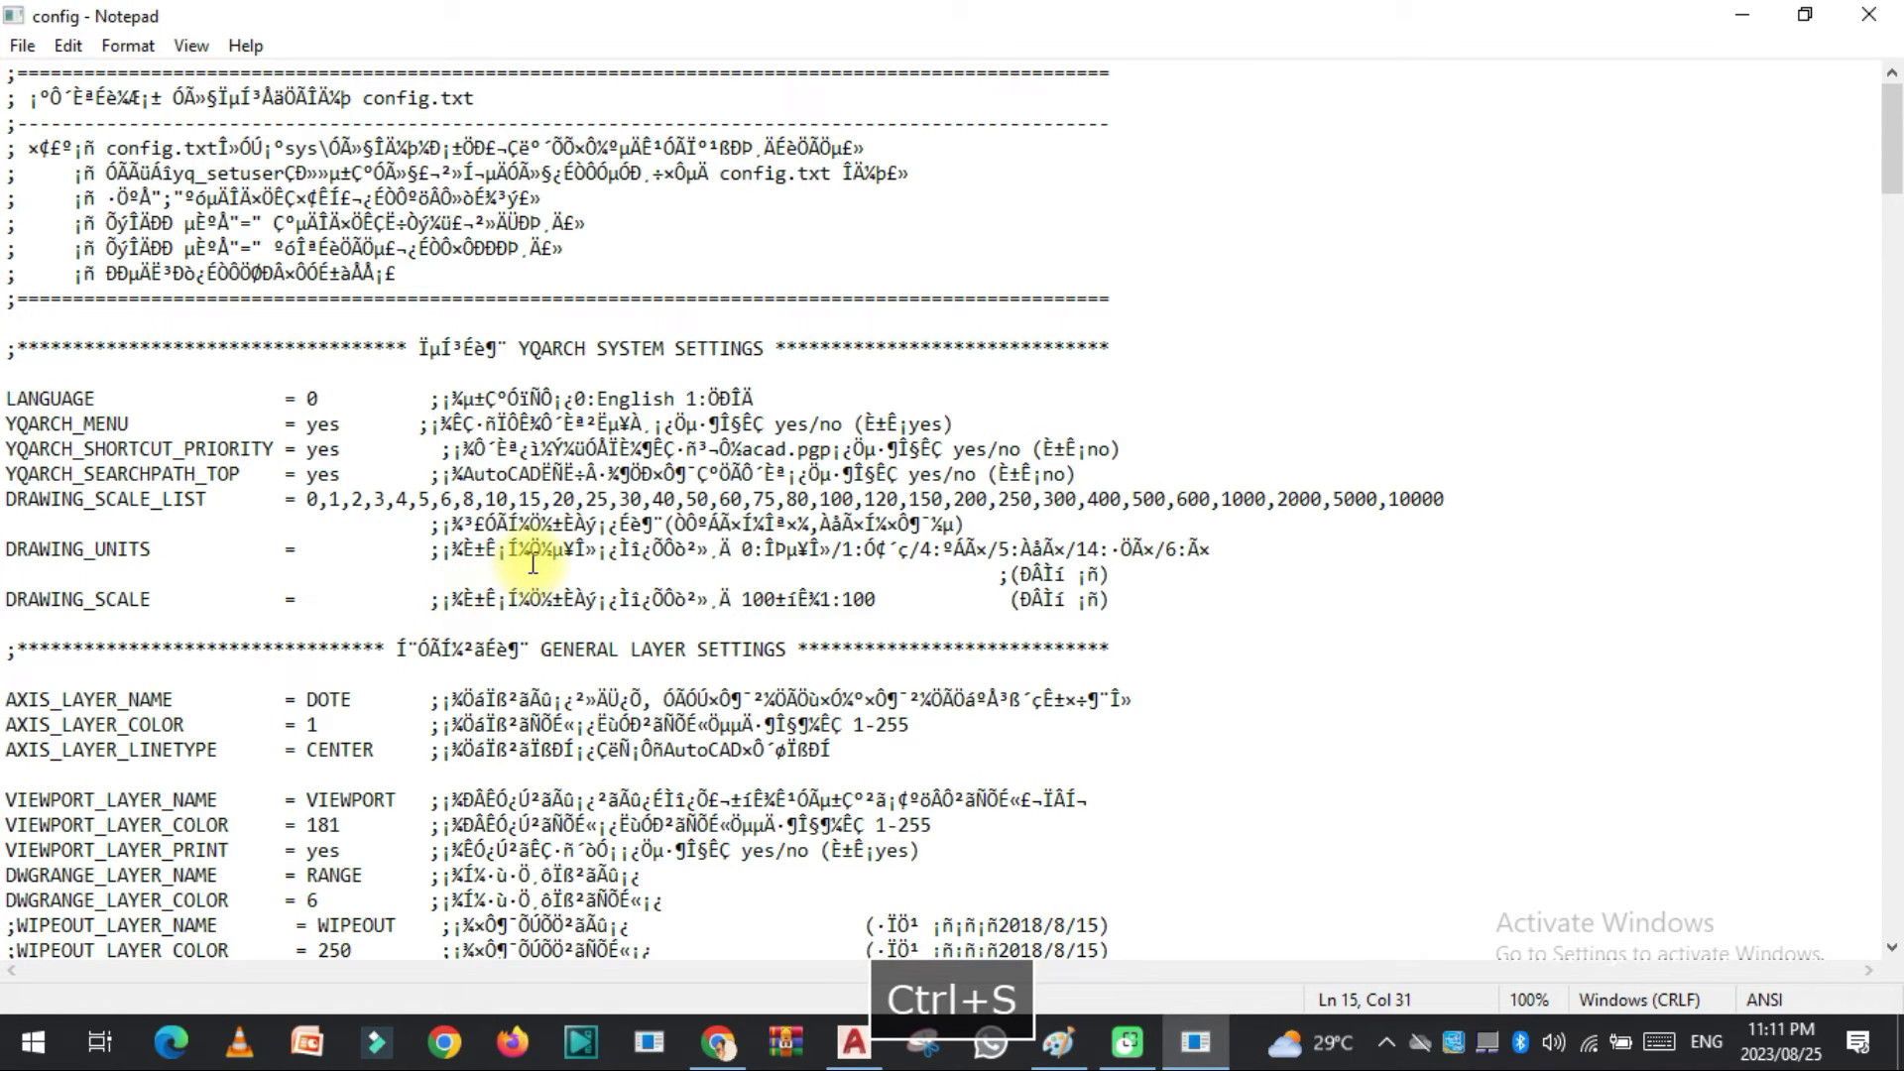
click(1869, 14)
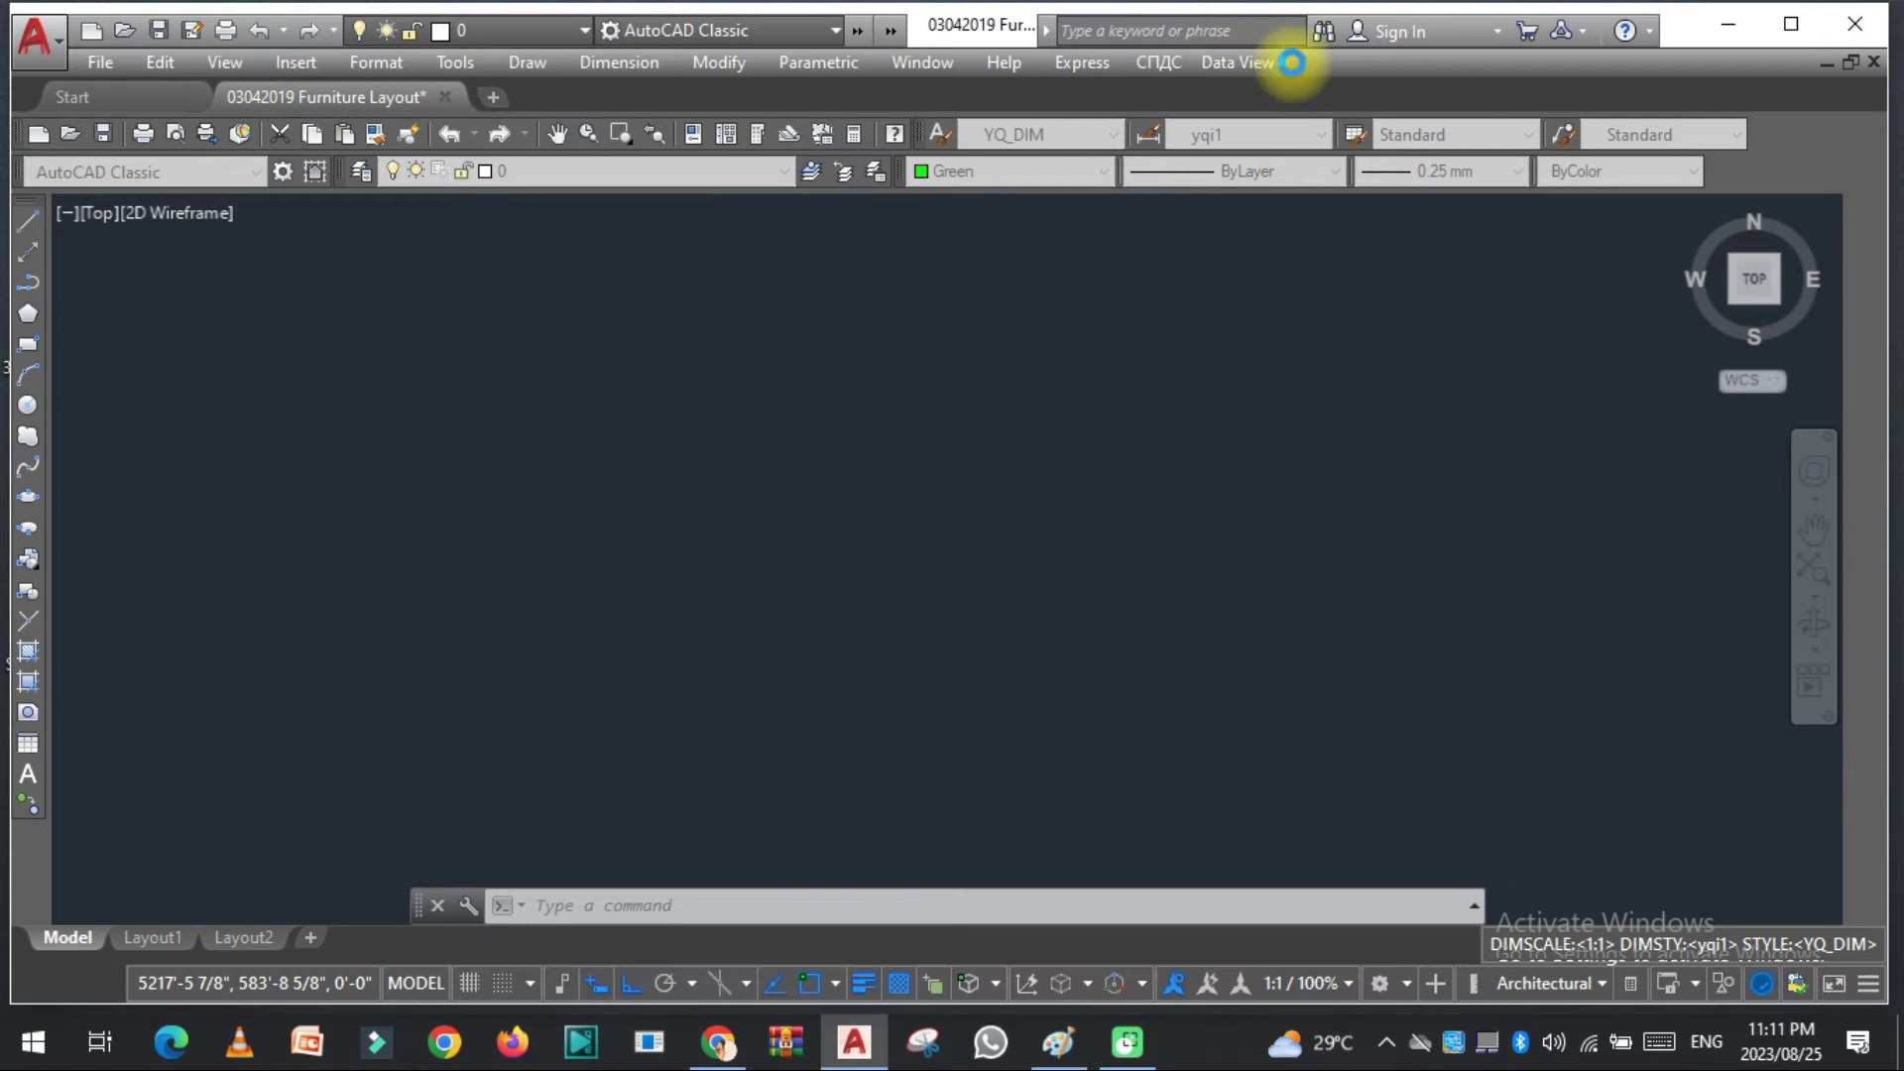
click(1324, 62)
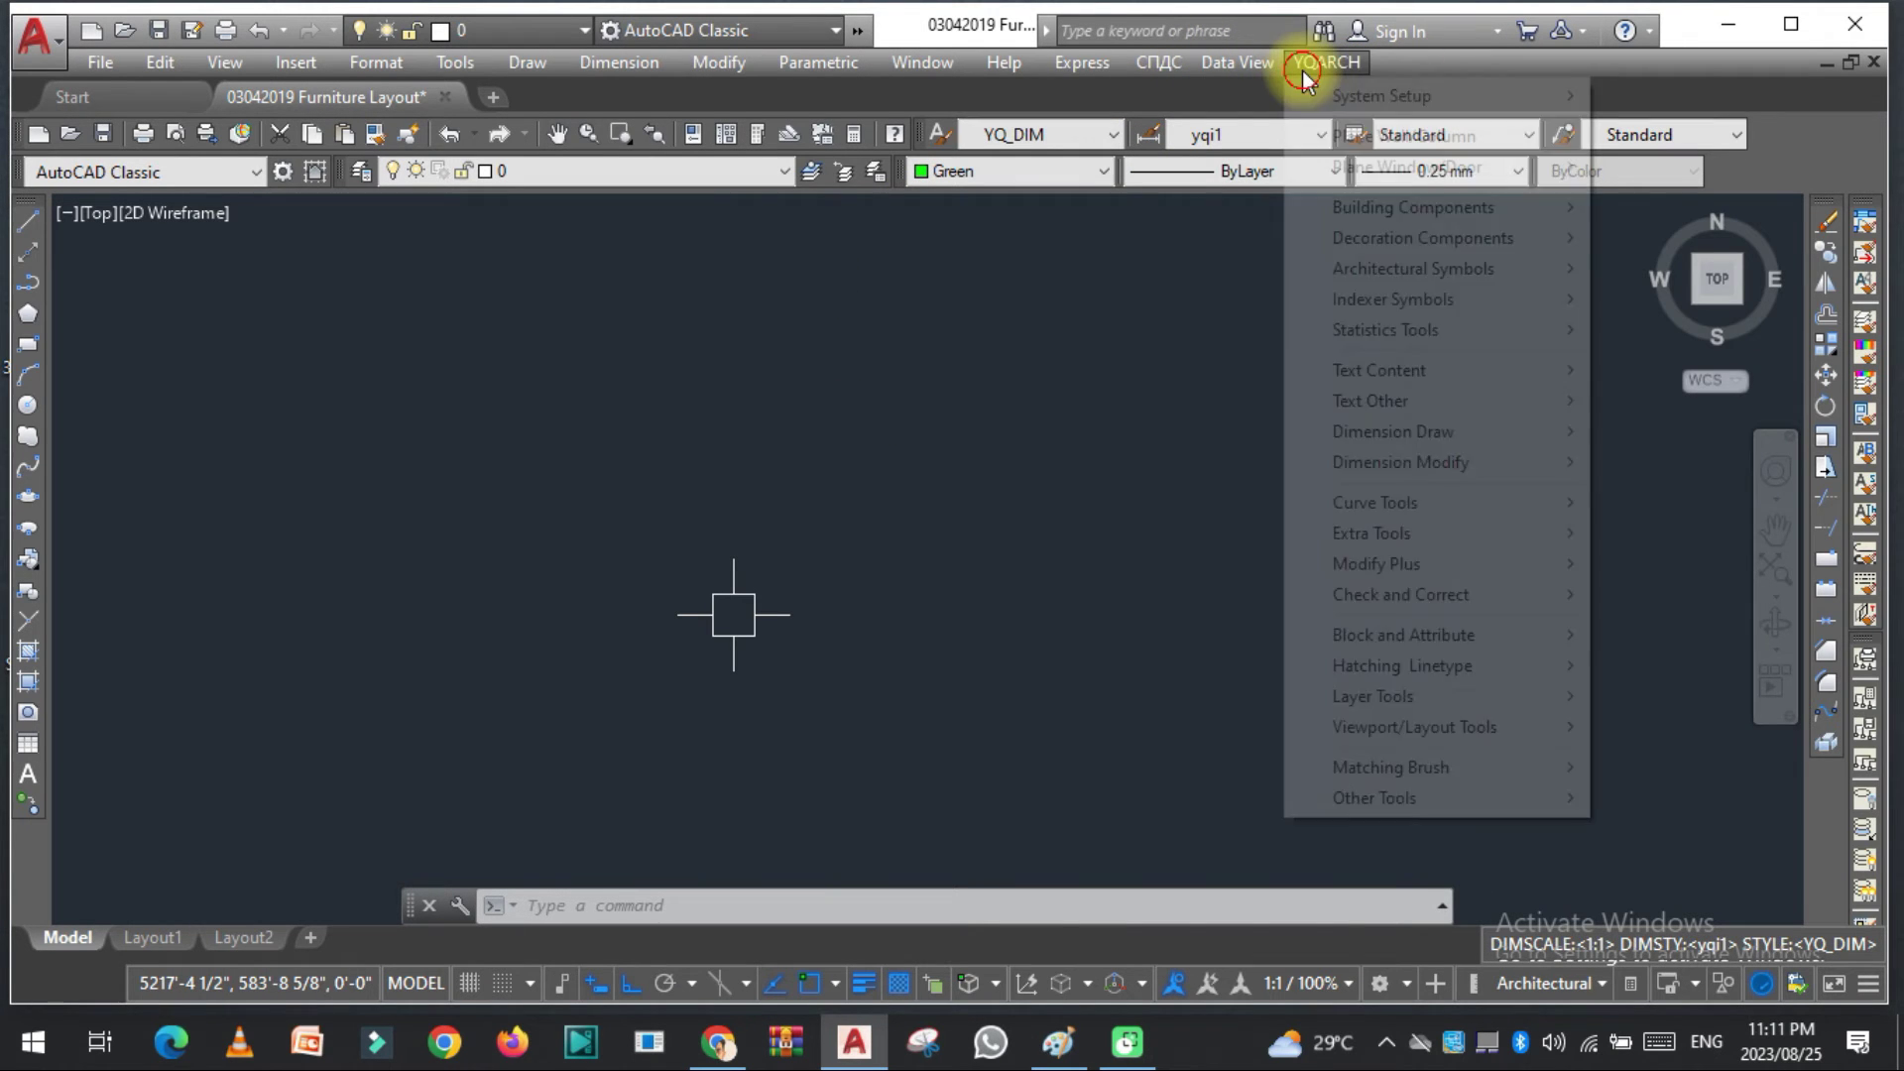
mouse_move(1514, 112)
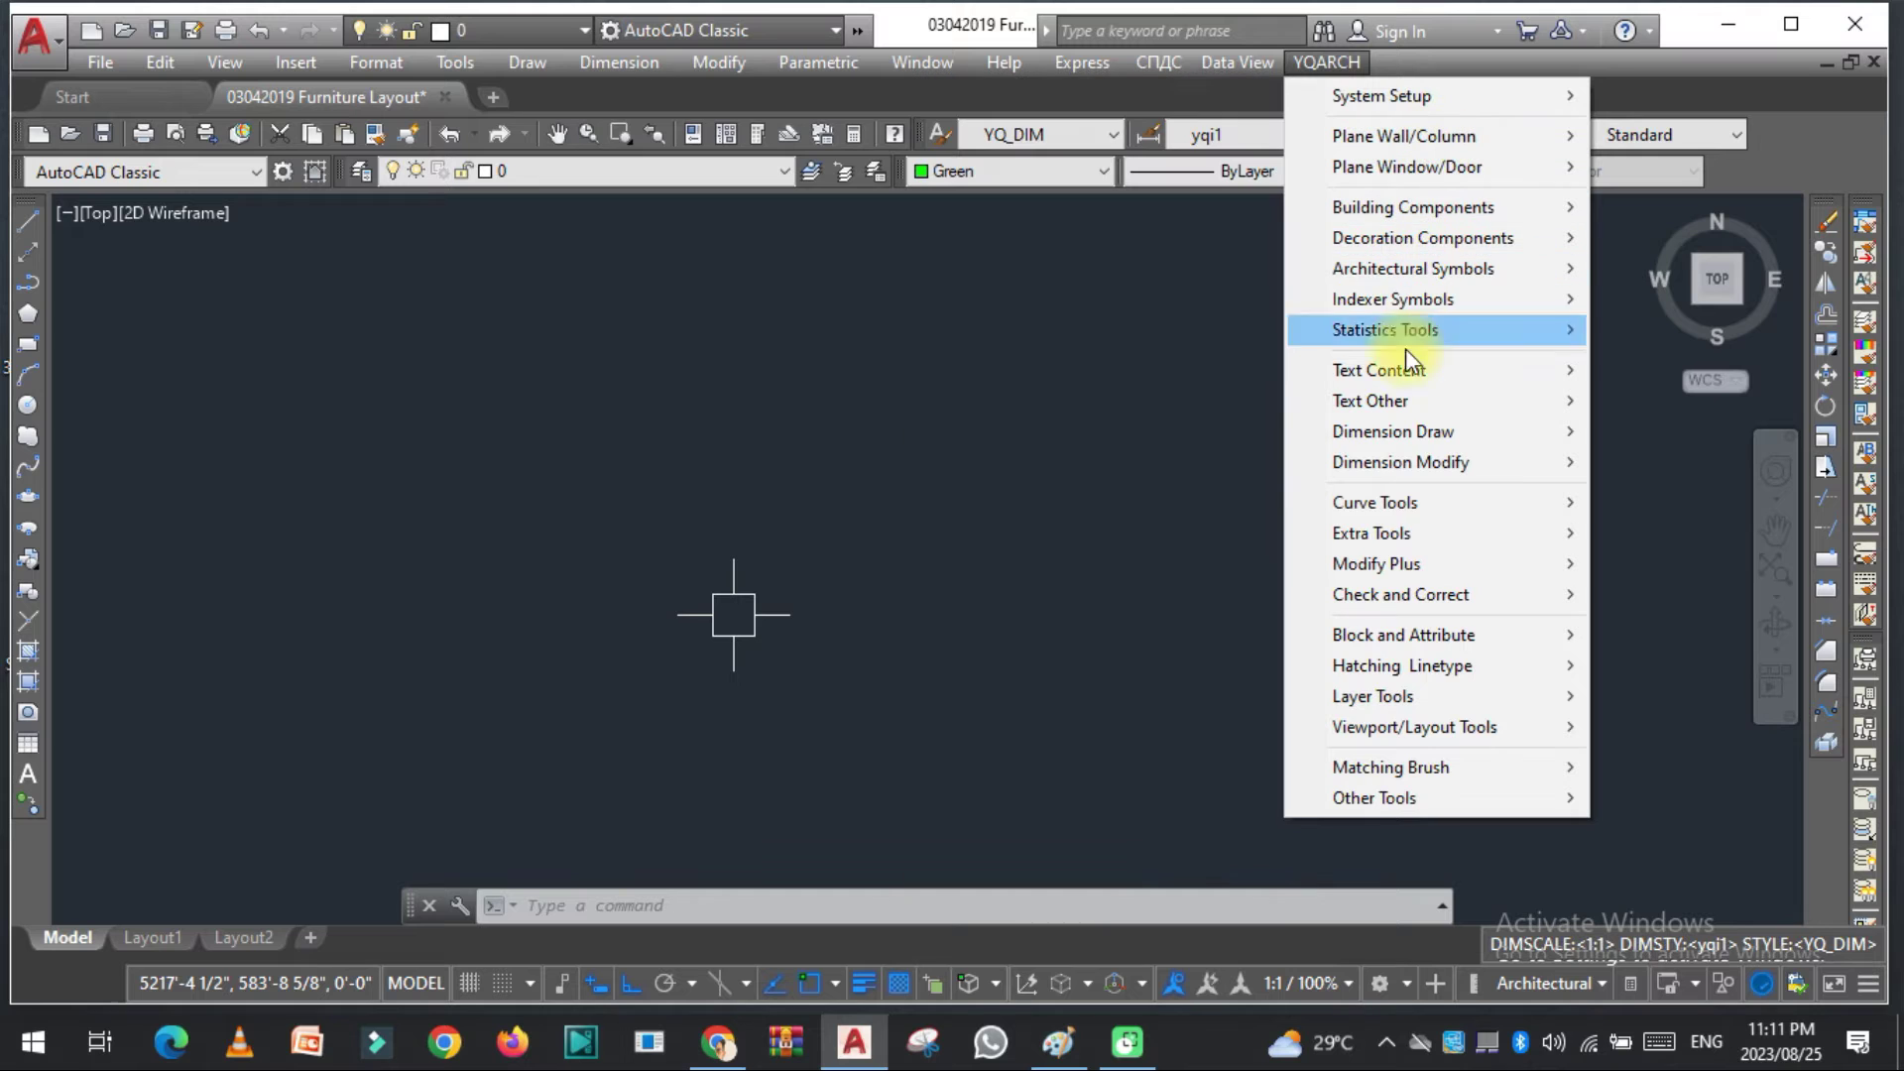
mouse_move(1392, 138)
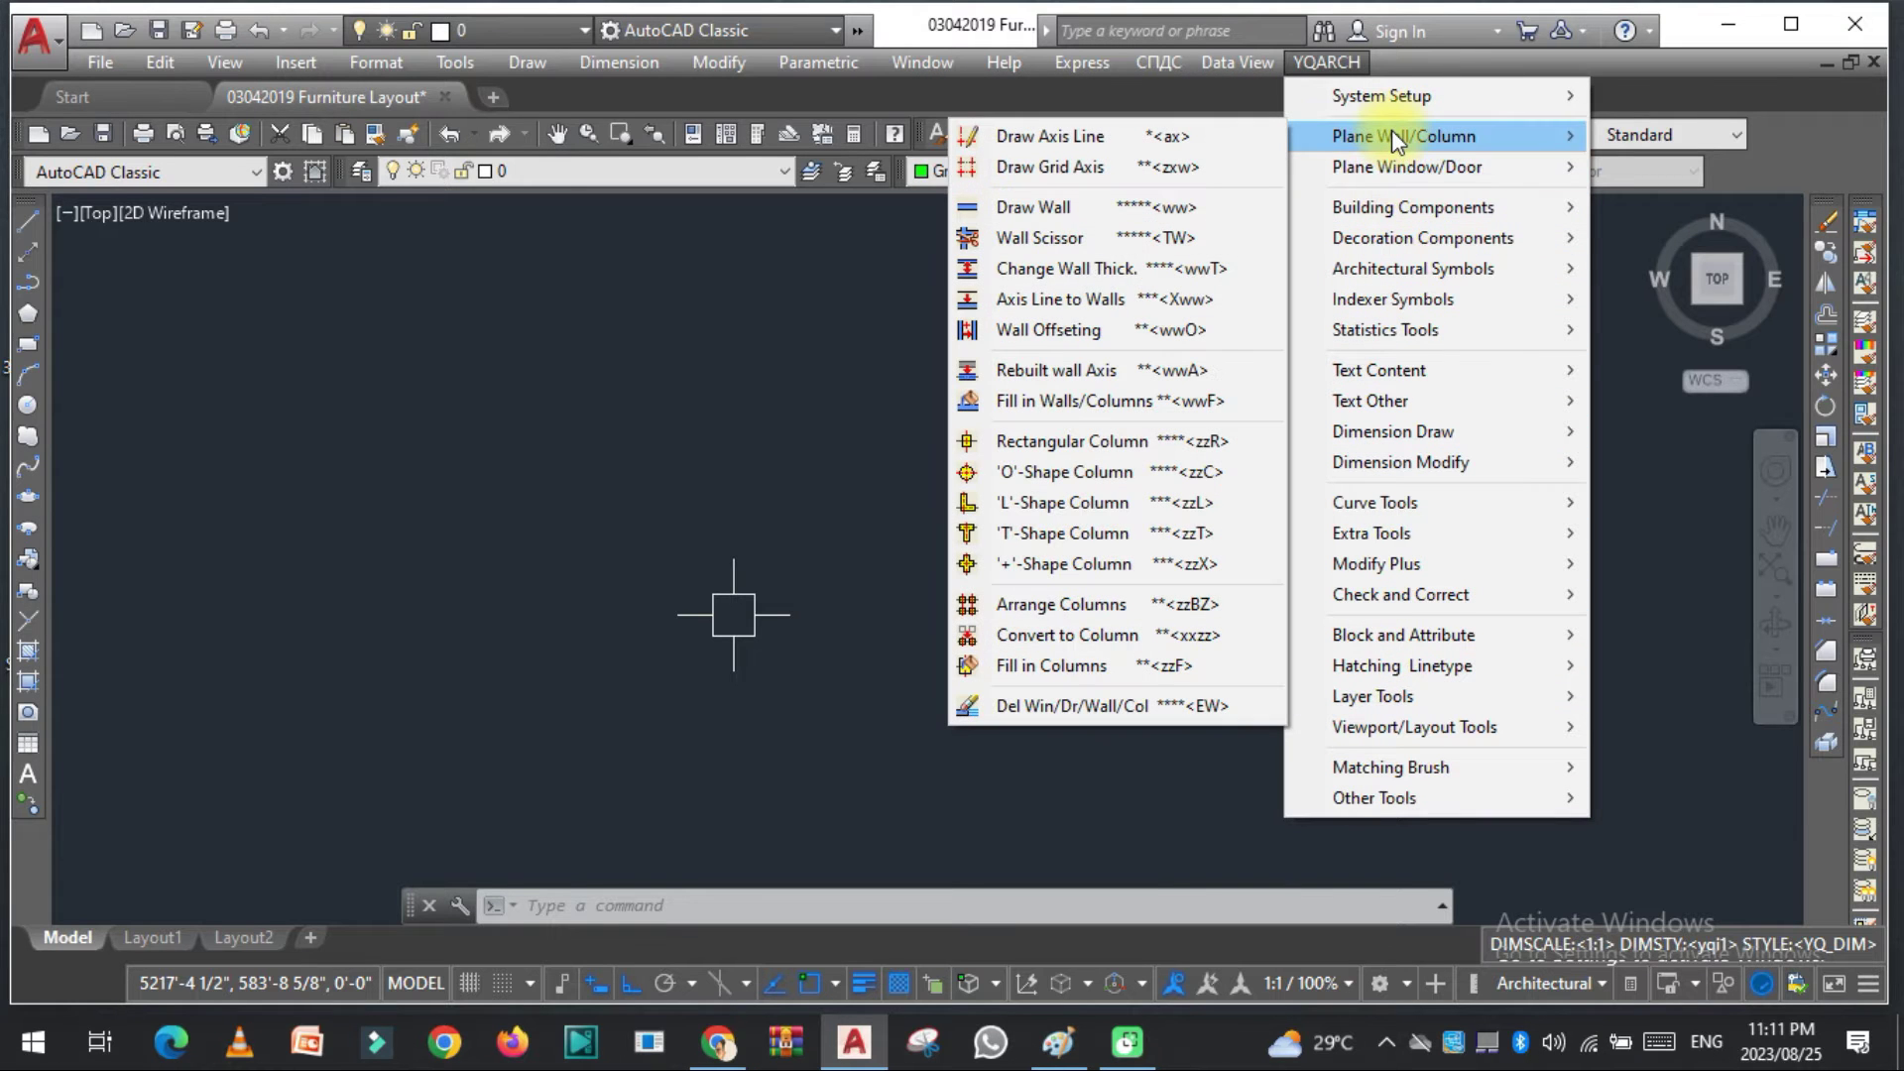
key(Escape)
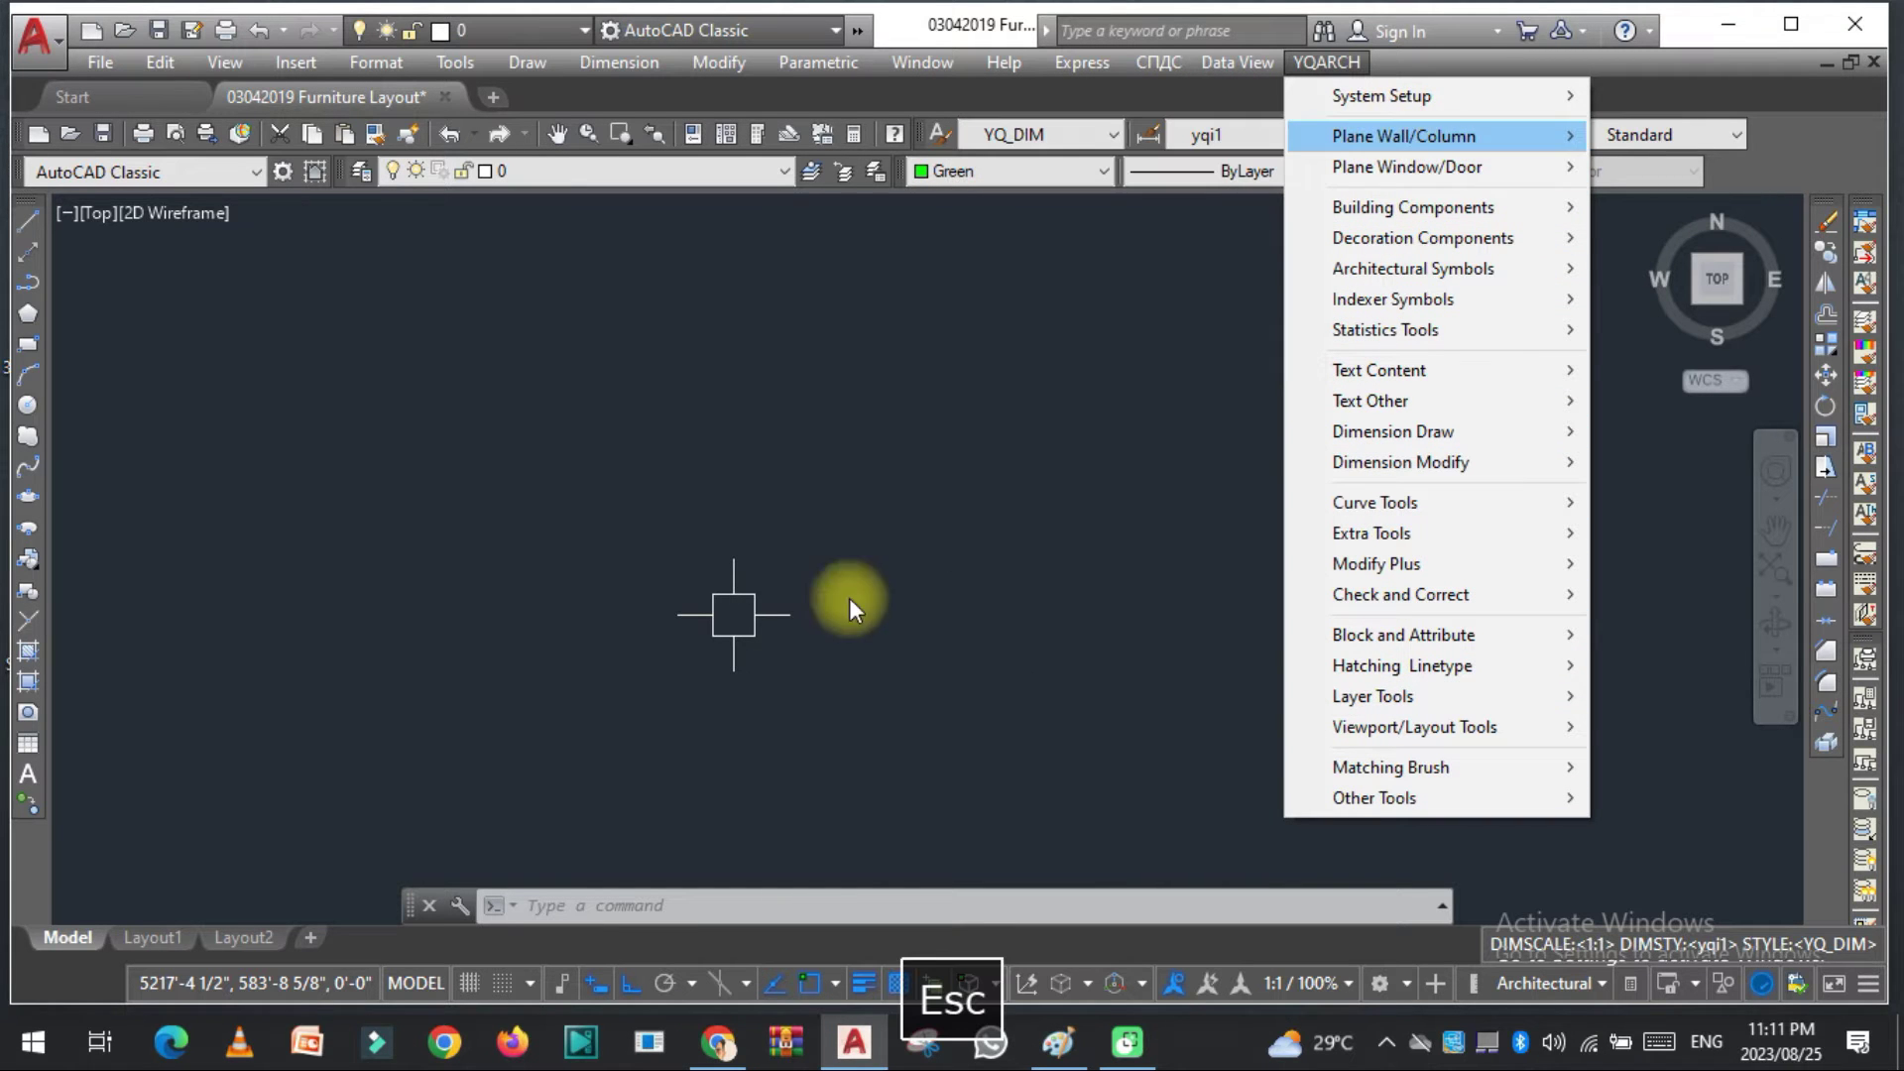
click(747, 634)
click(645, 710)
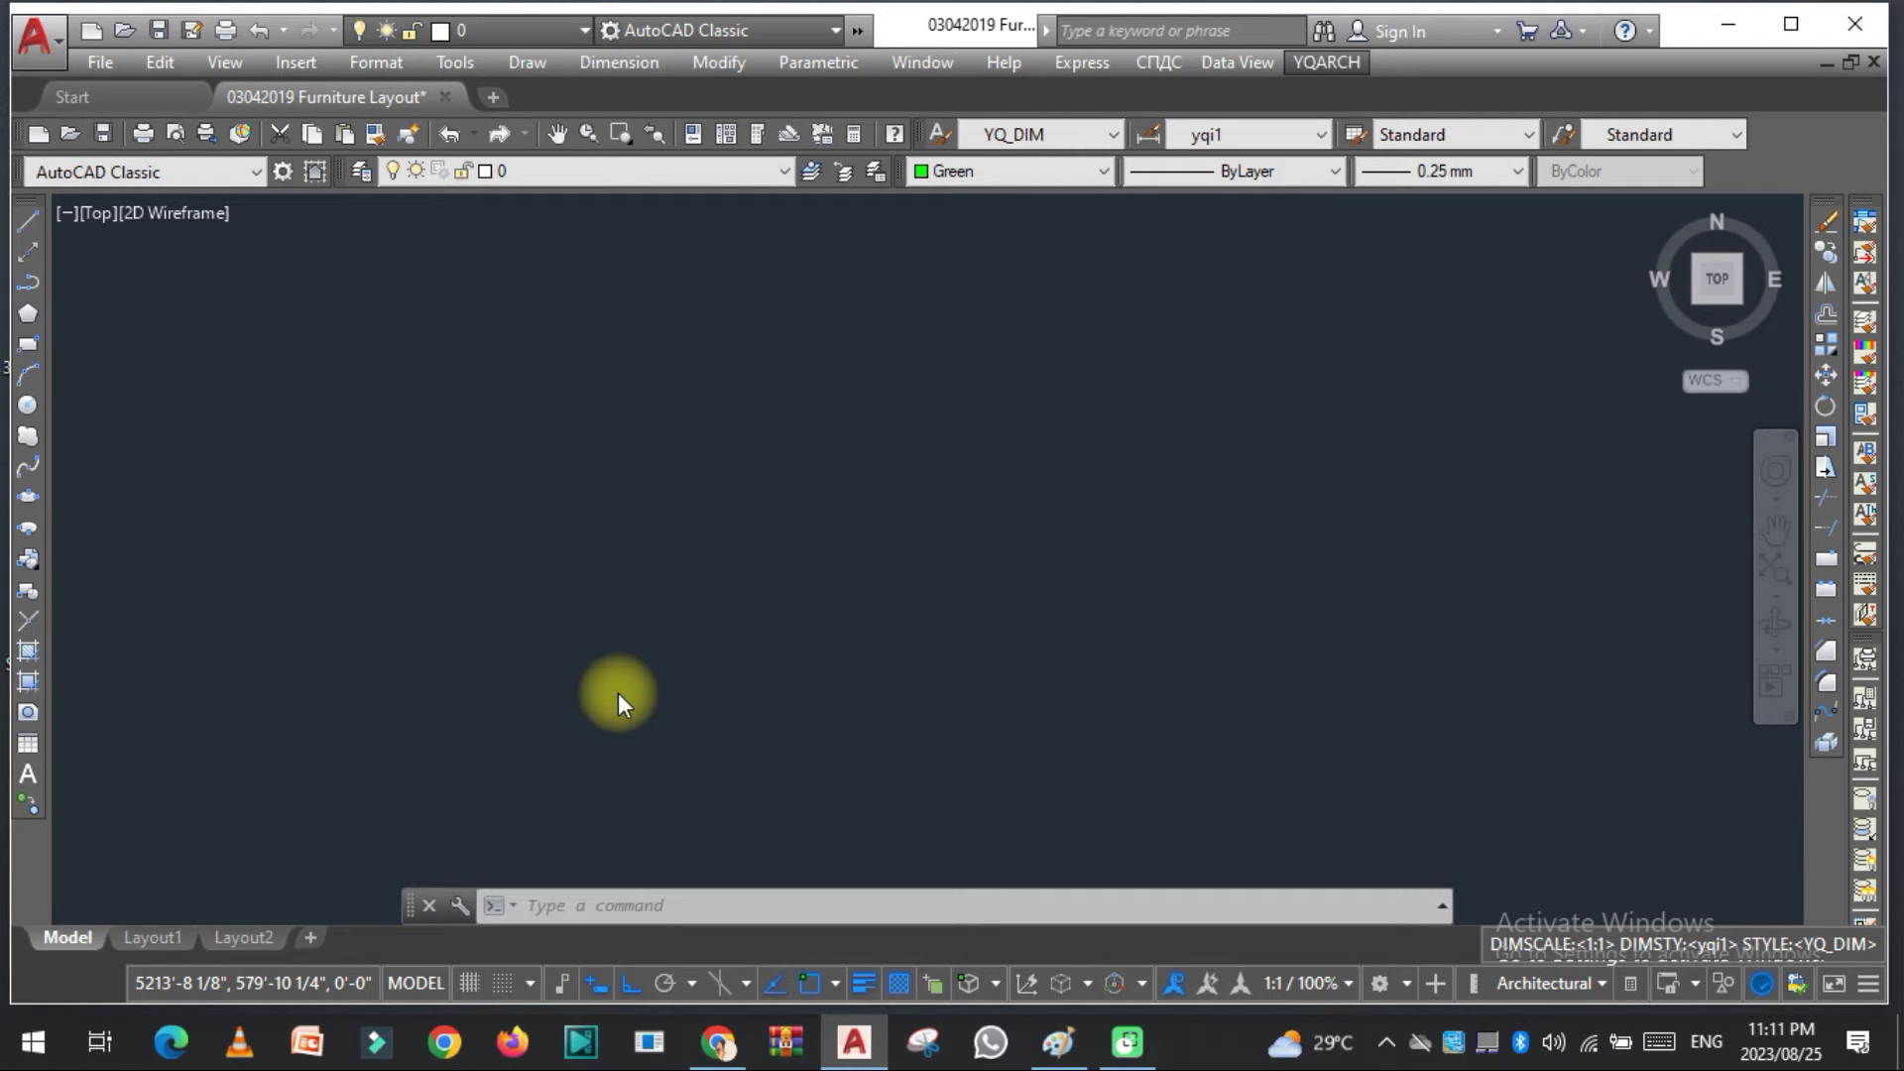
Step: Run YQUNITS and confirm inch as the YQArch drawing units
key(Escape)
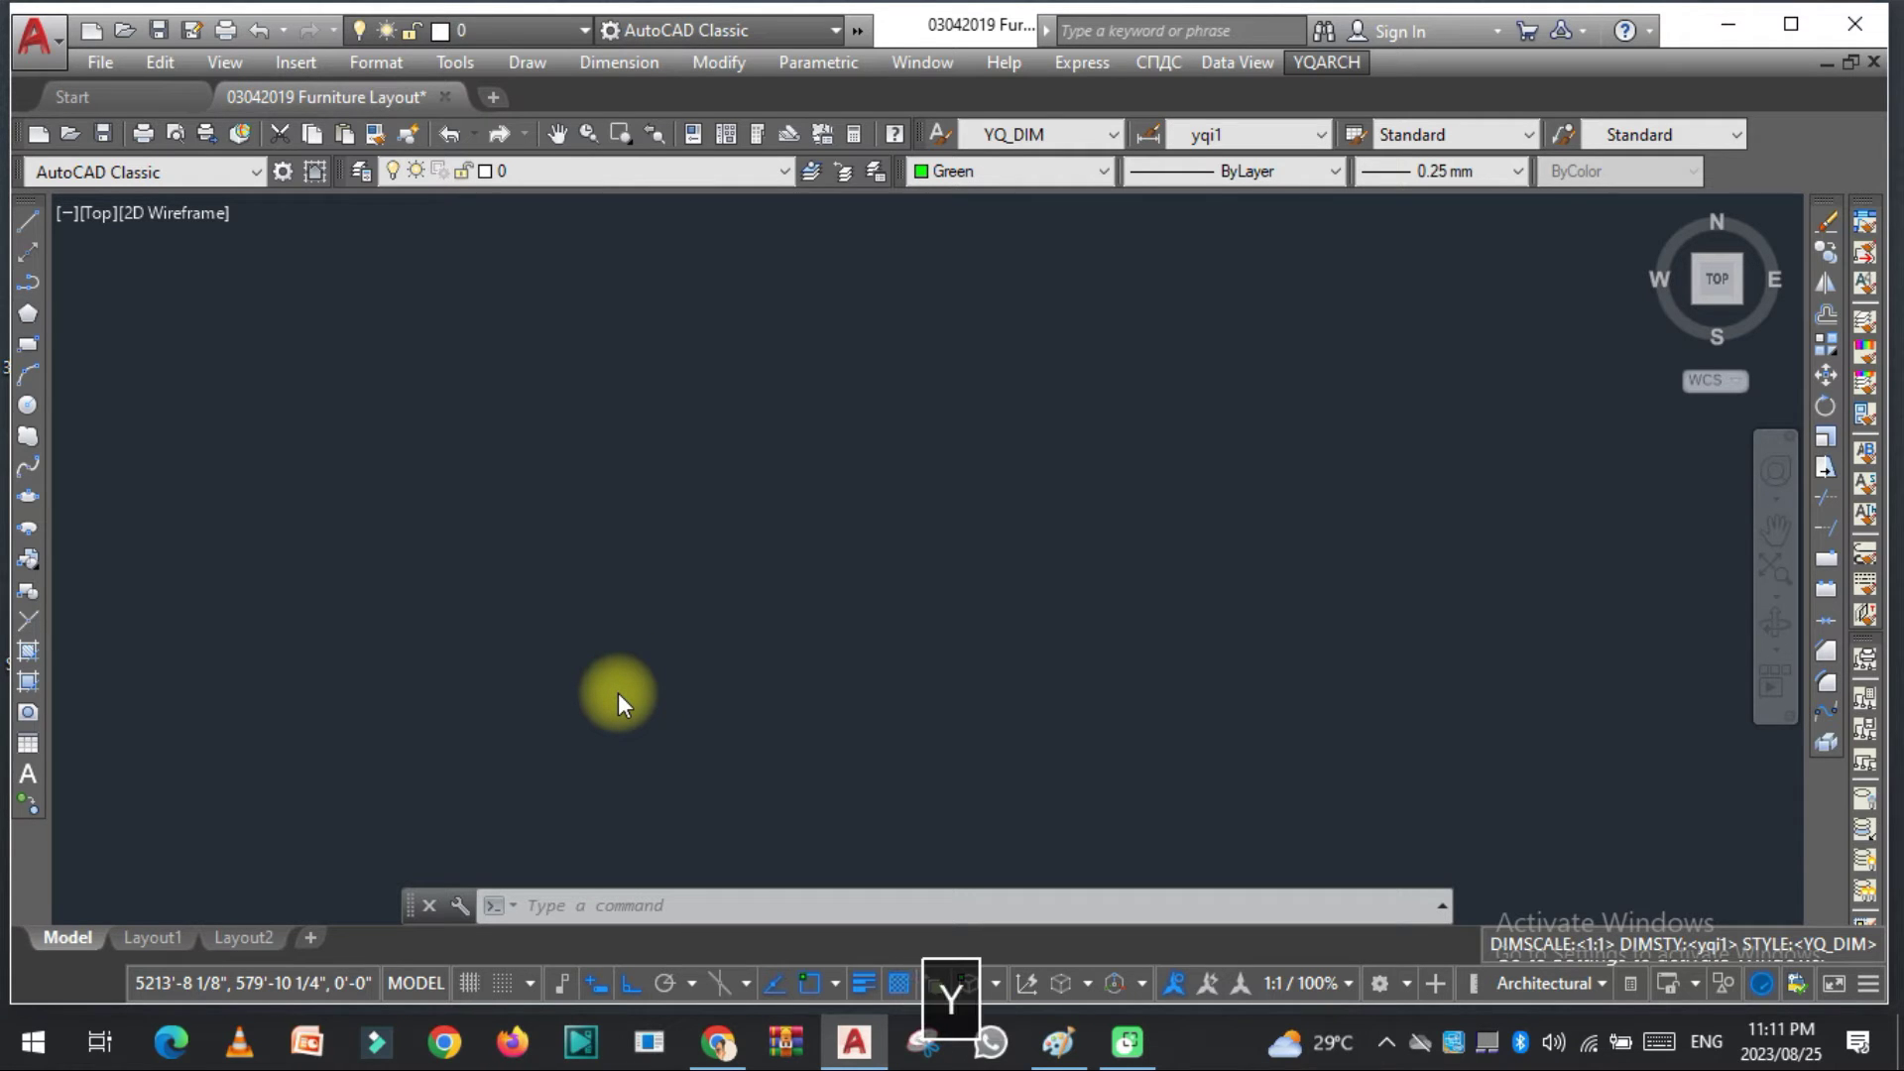
click(605, 906)
text(Yq)
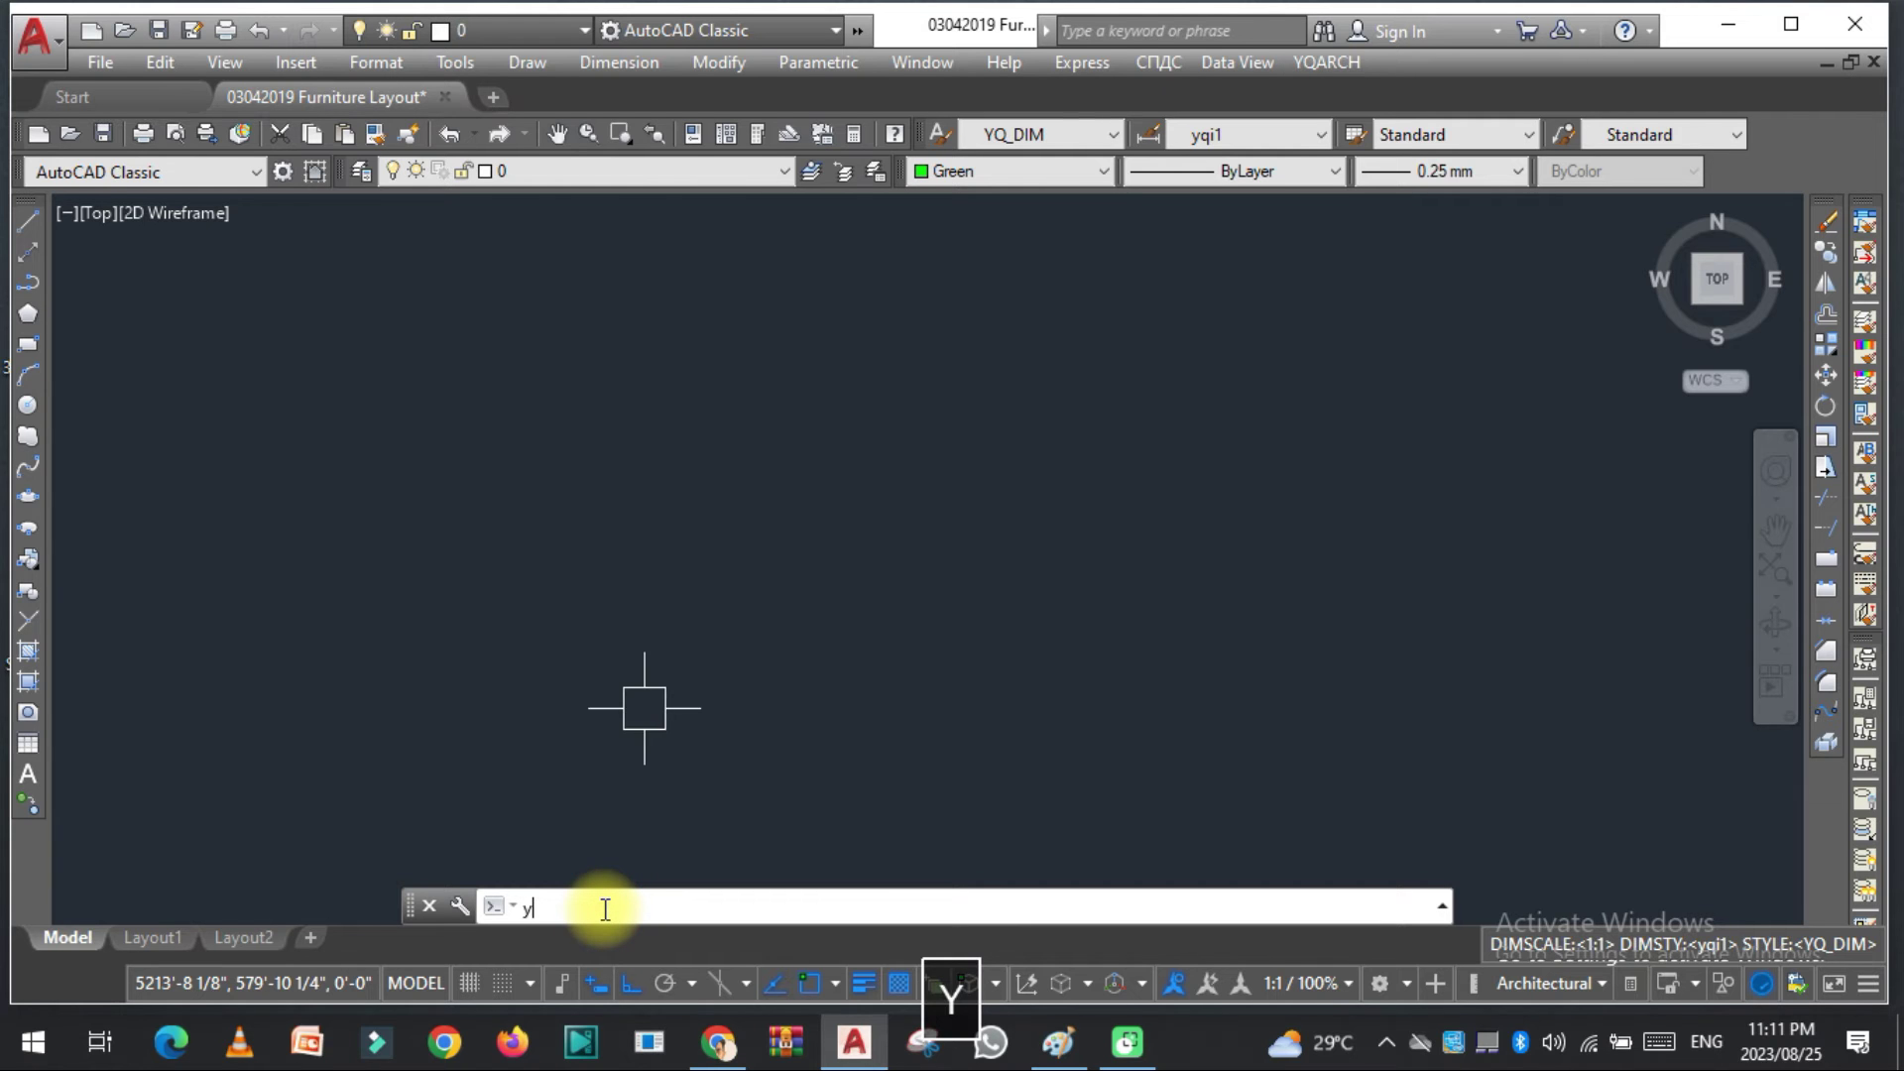
scroll(580, 800, down, 1)
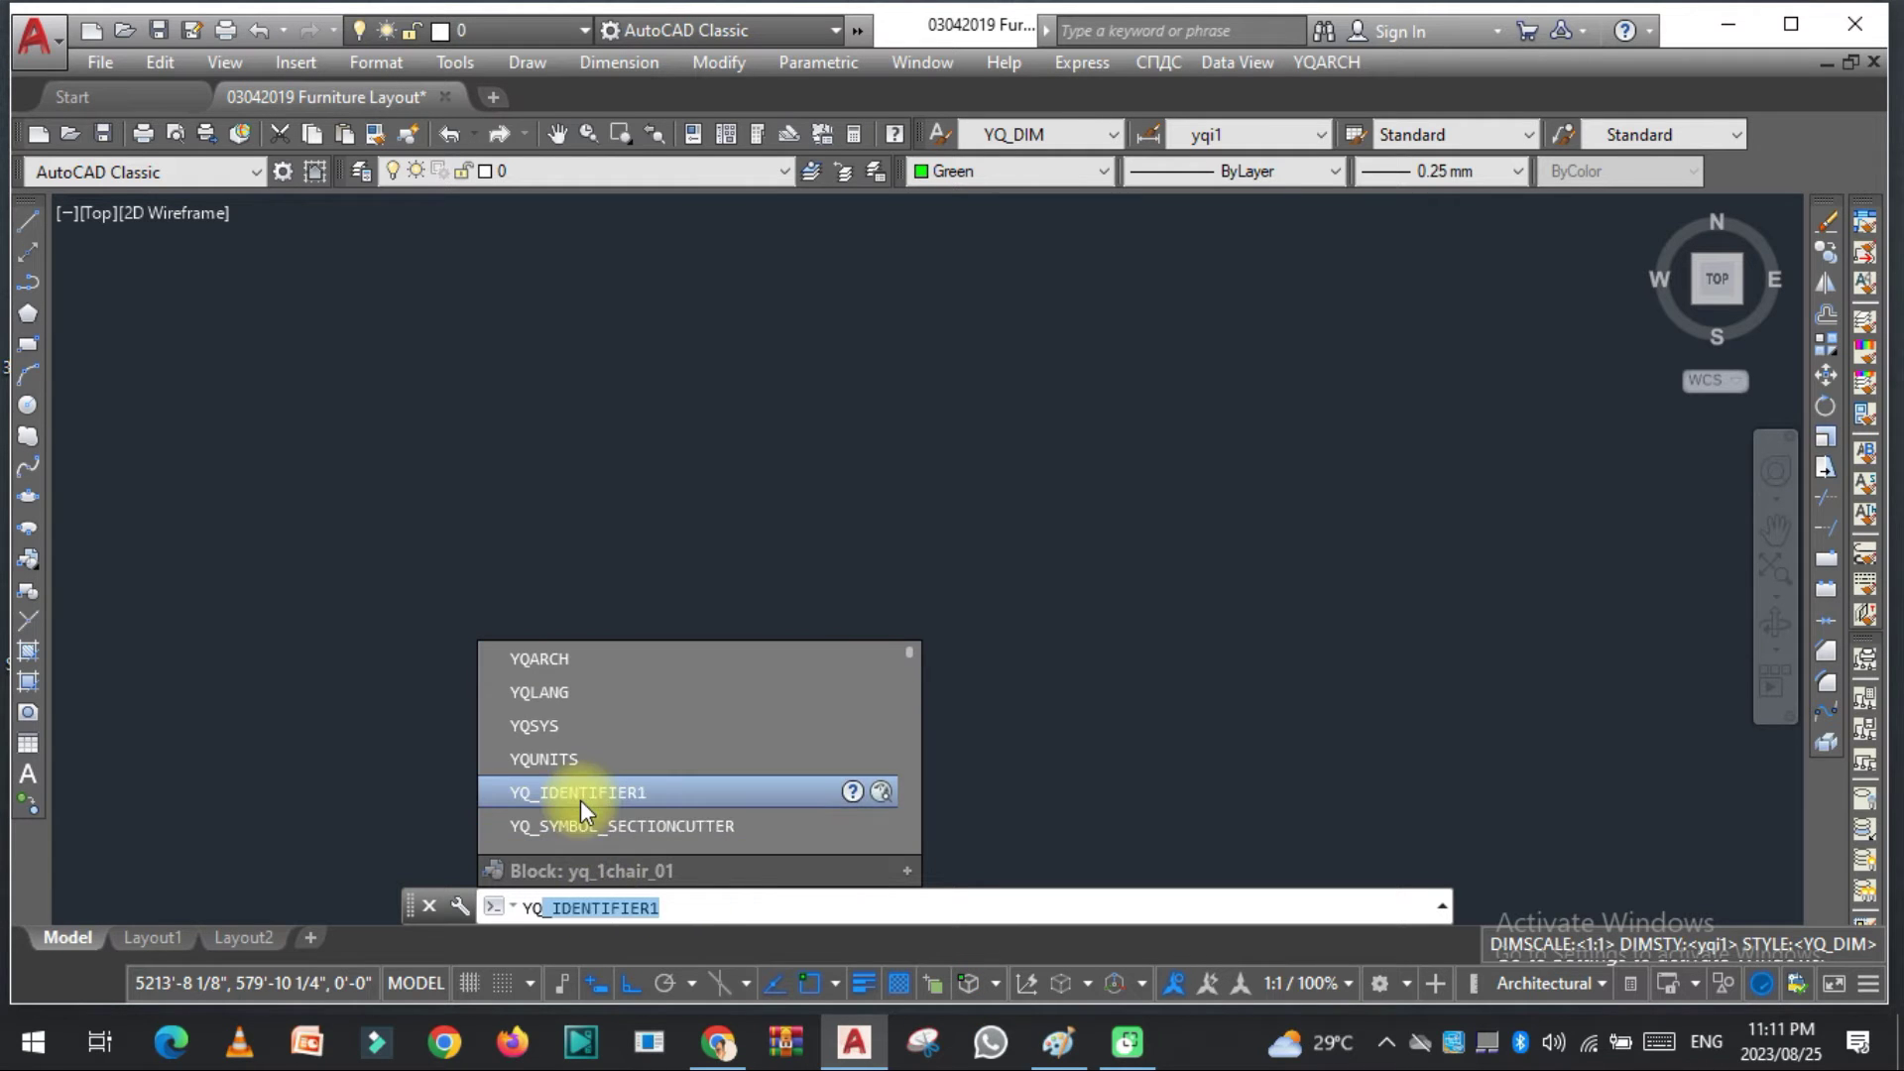
click(580, 758)
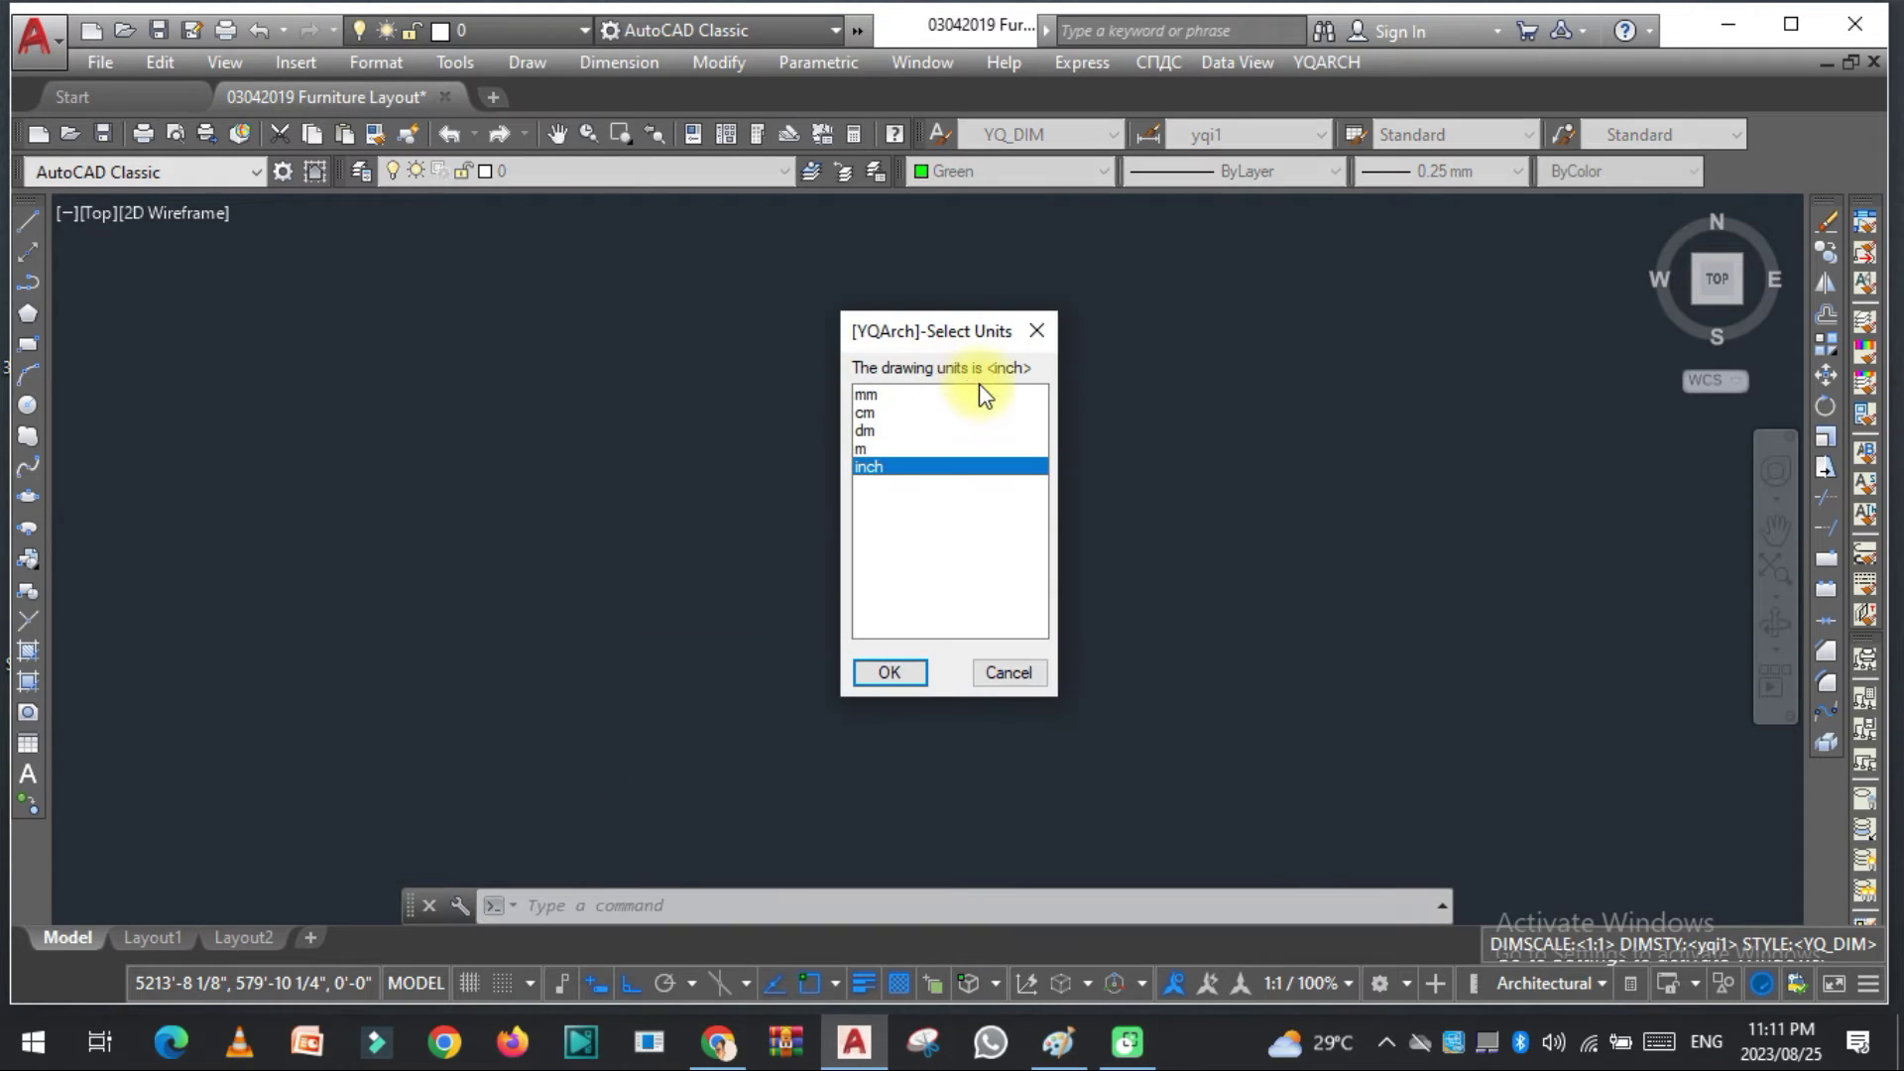
drag(901, 315, 580, 305)
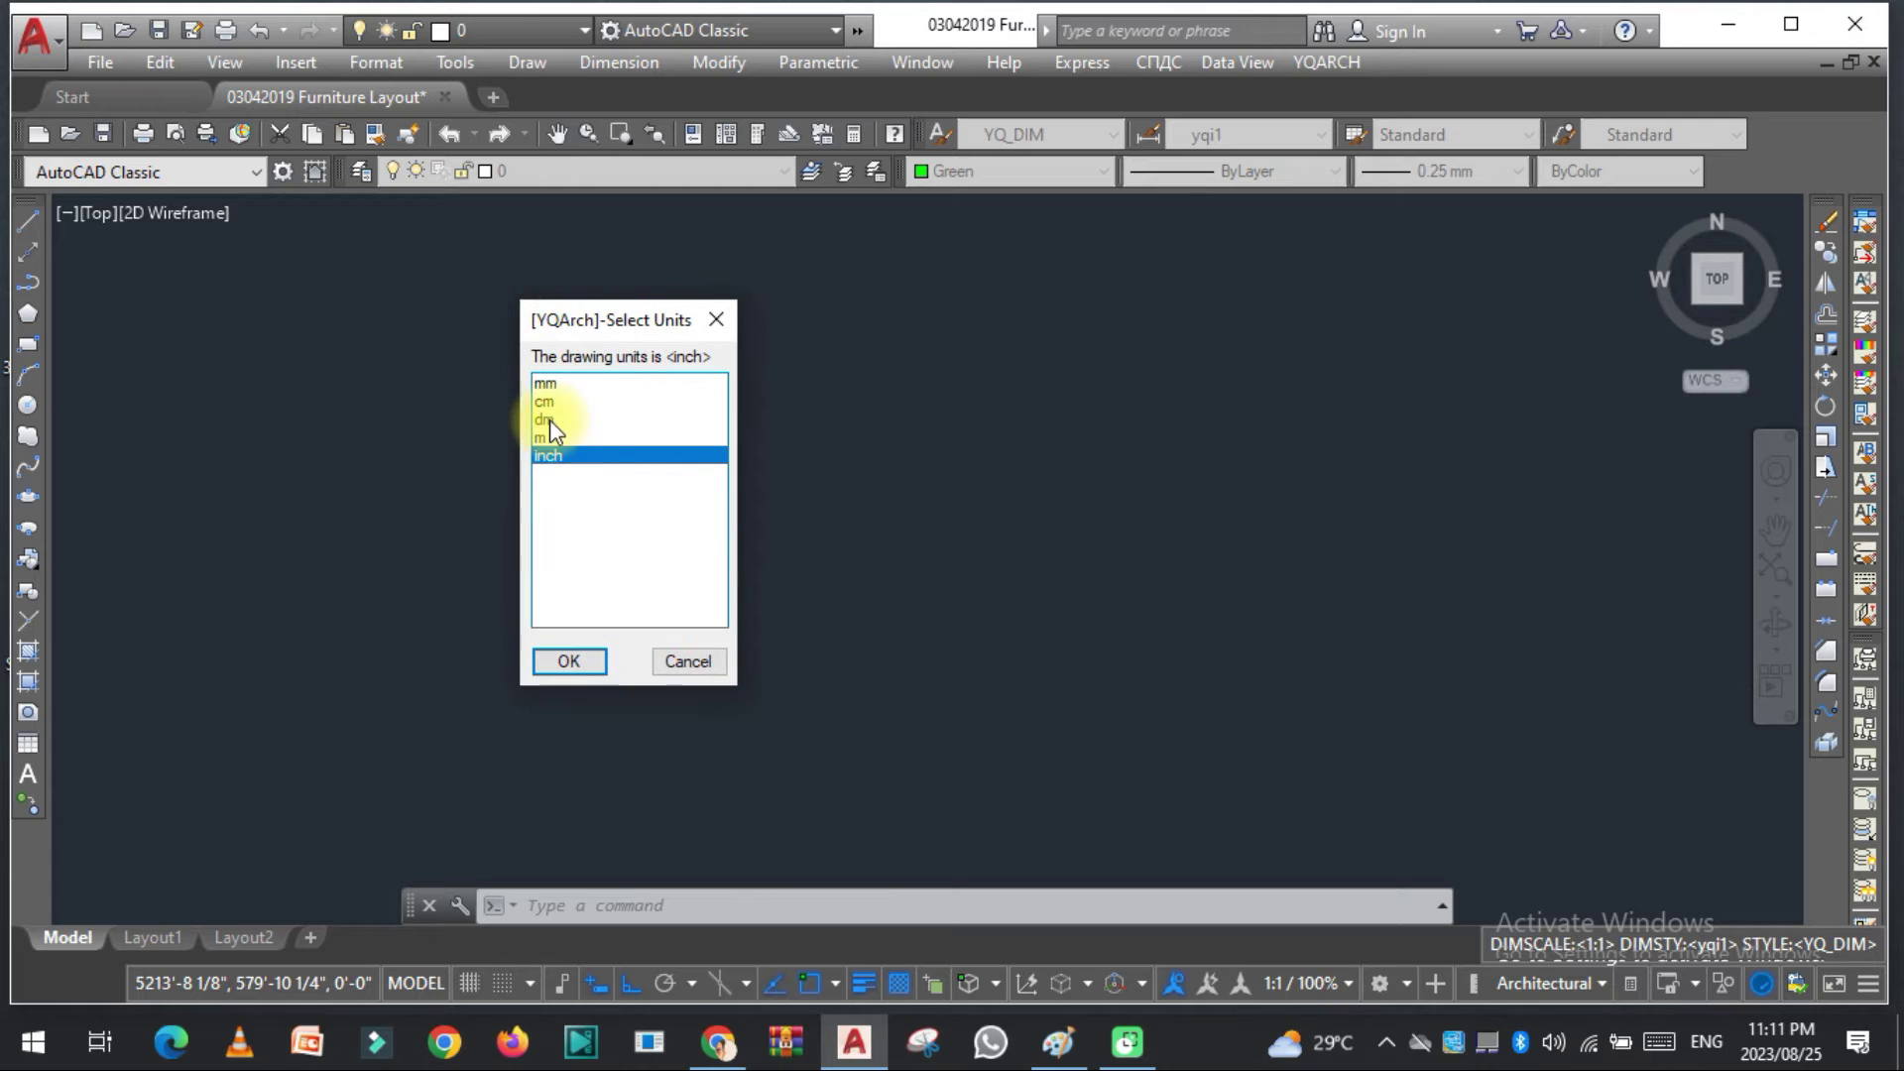
click(566, 662)
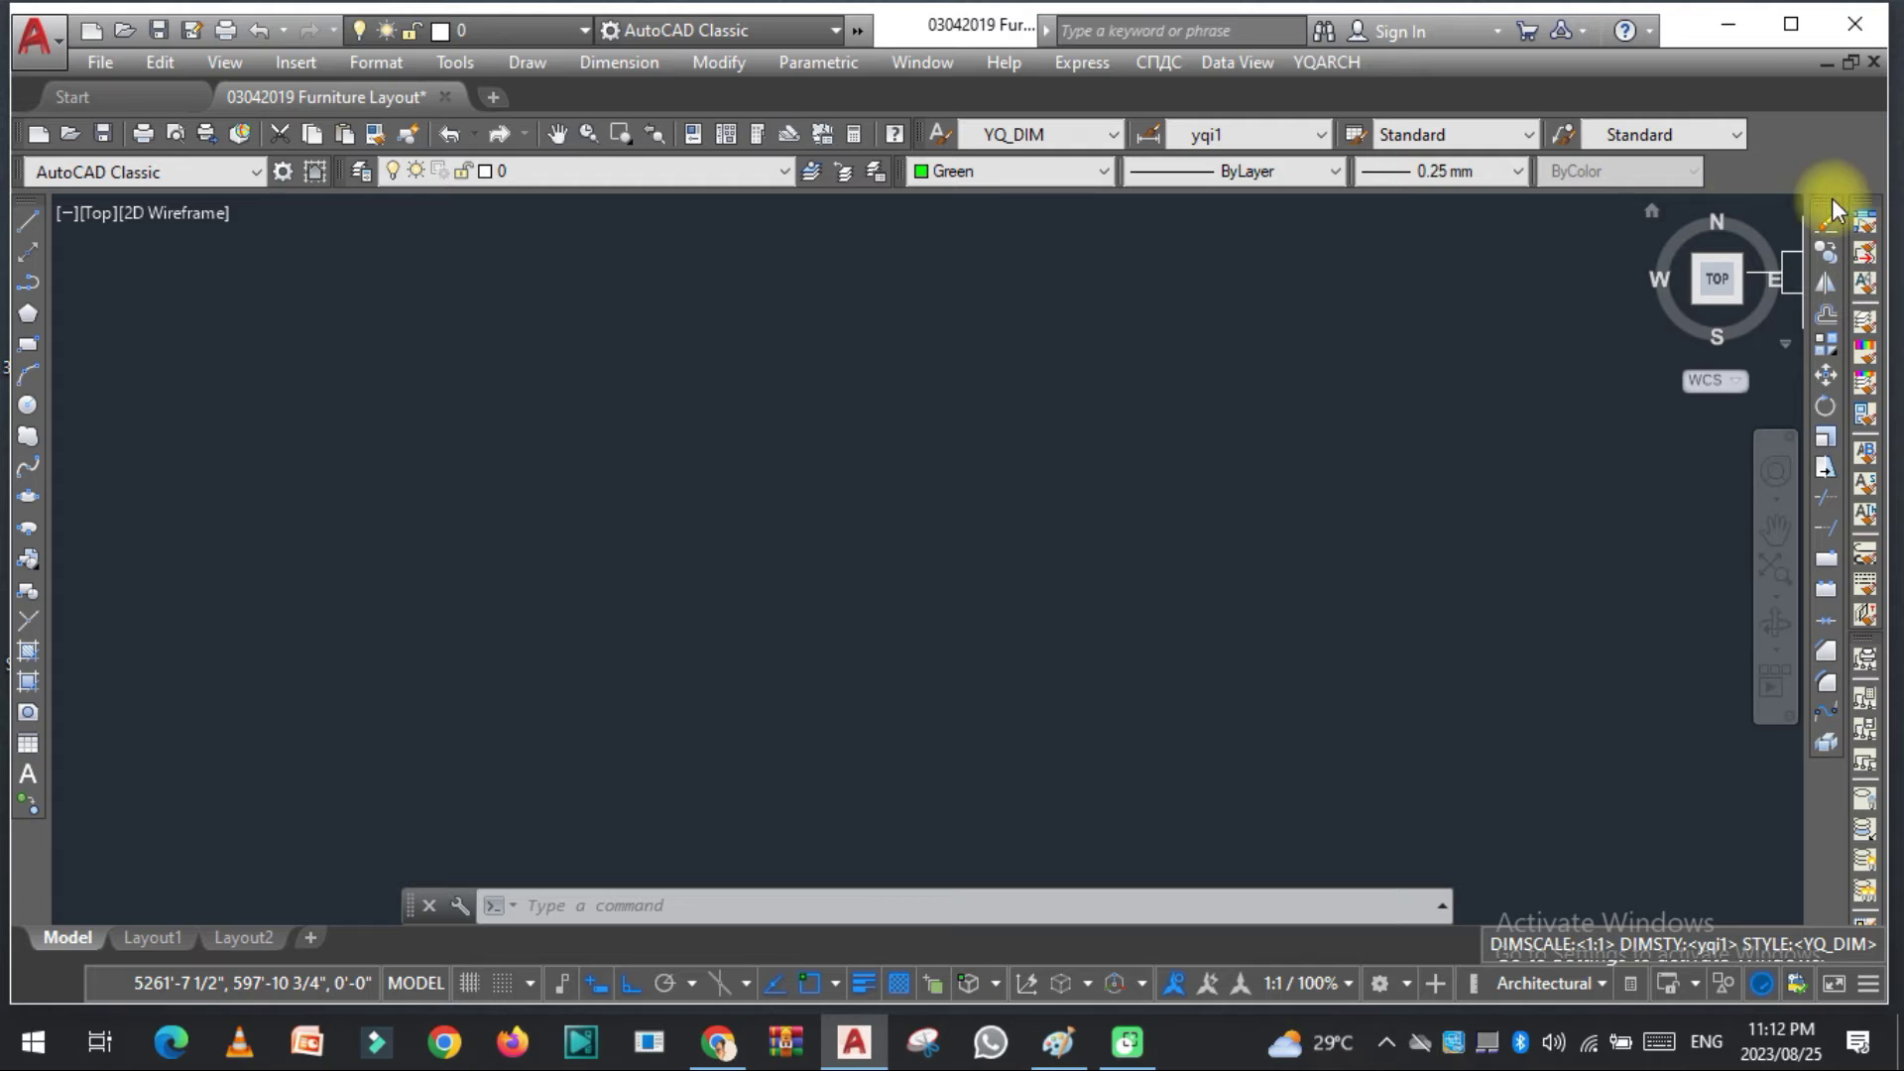
Step: Hide all YQArch toolbars via Hide YQ Toolbars in the [System Setup] Command List
click(633, 919)
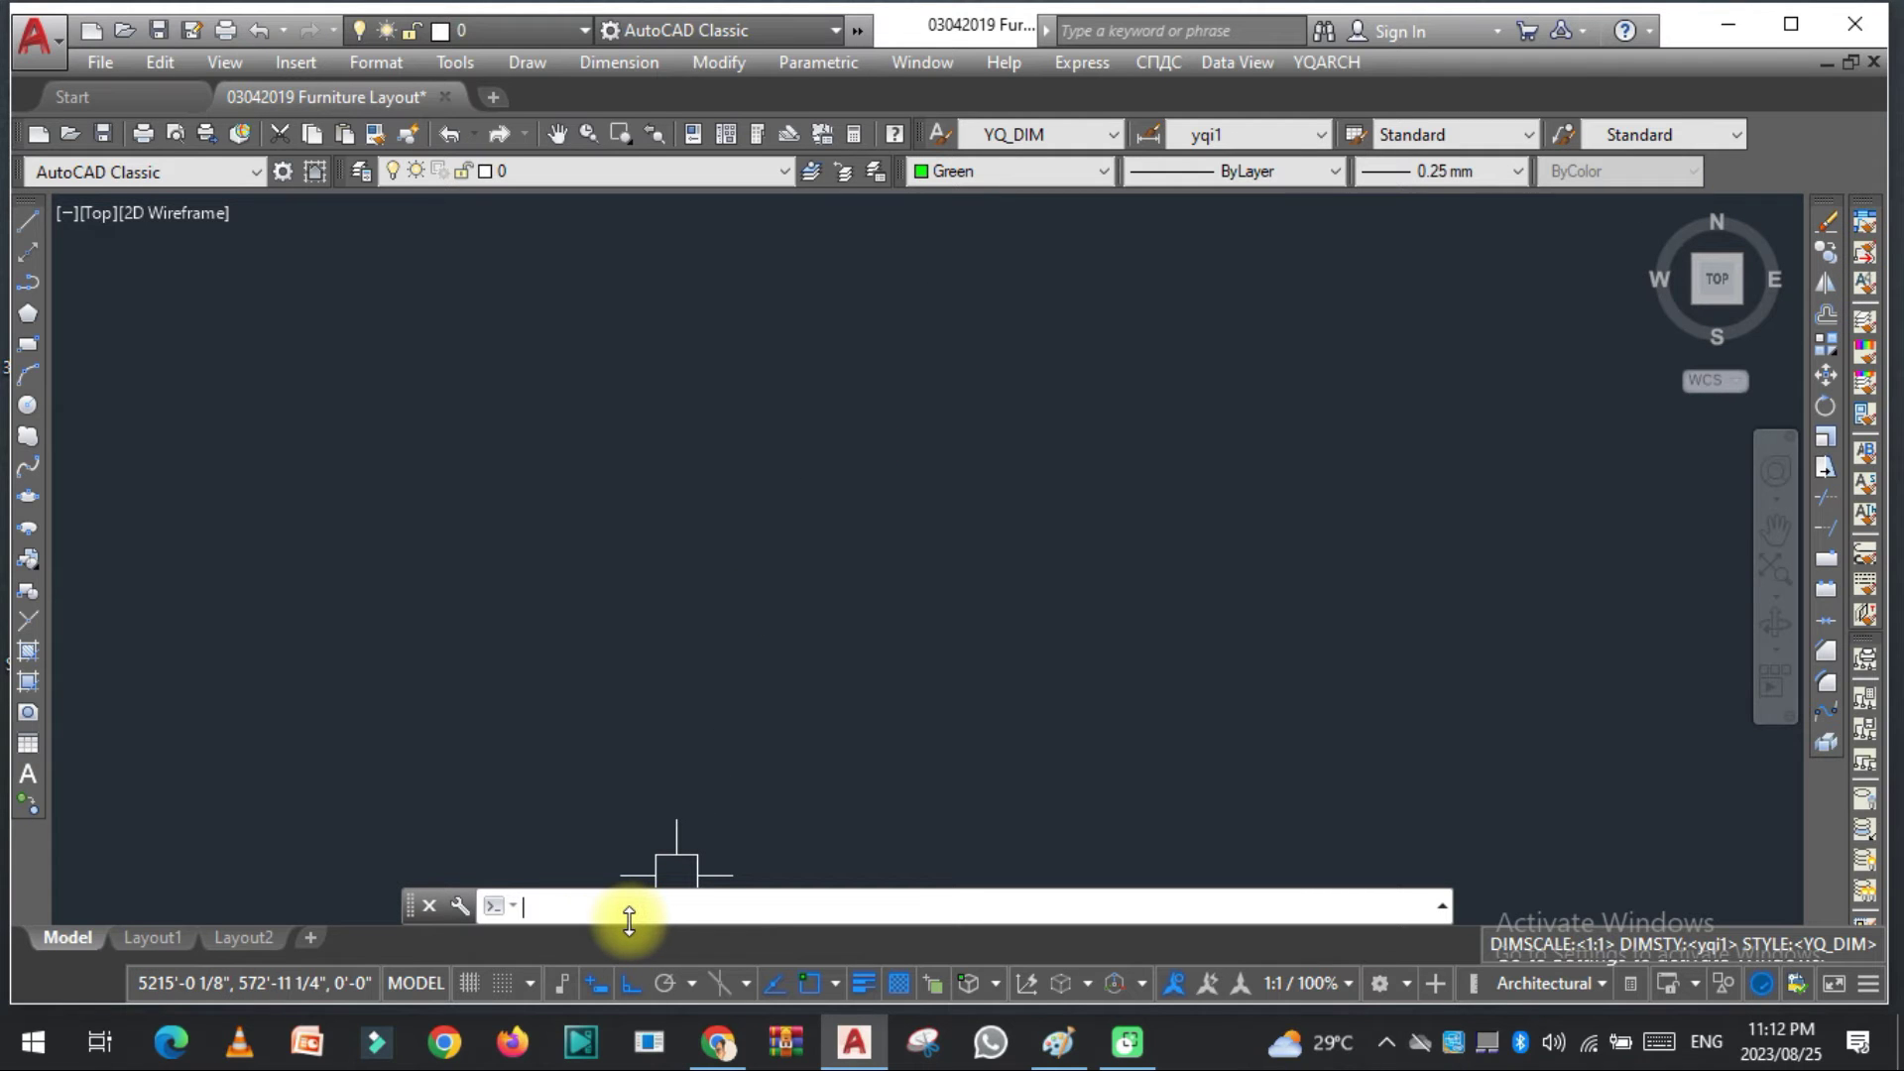
text(yqar)
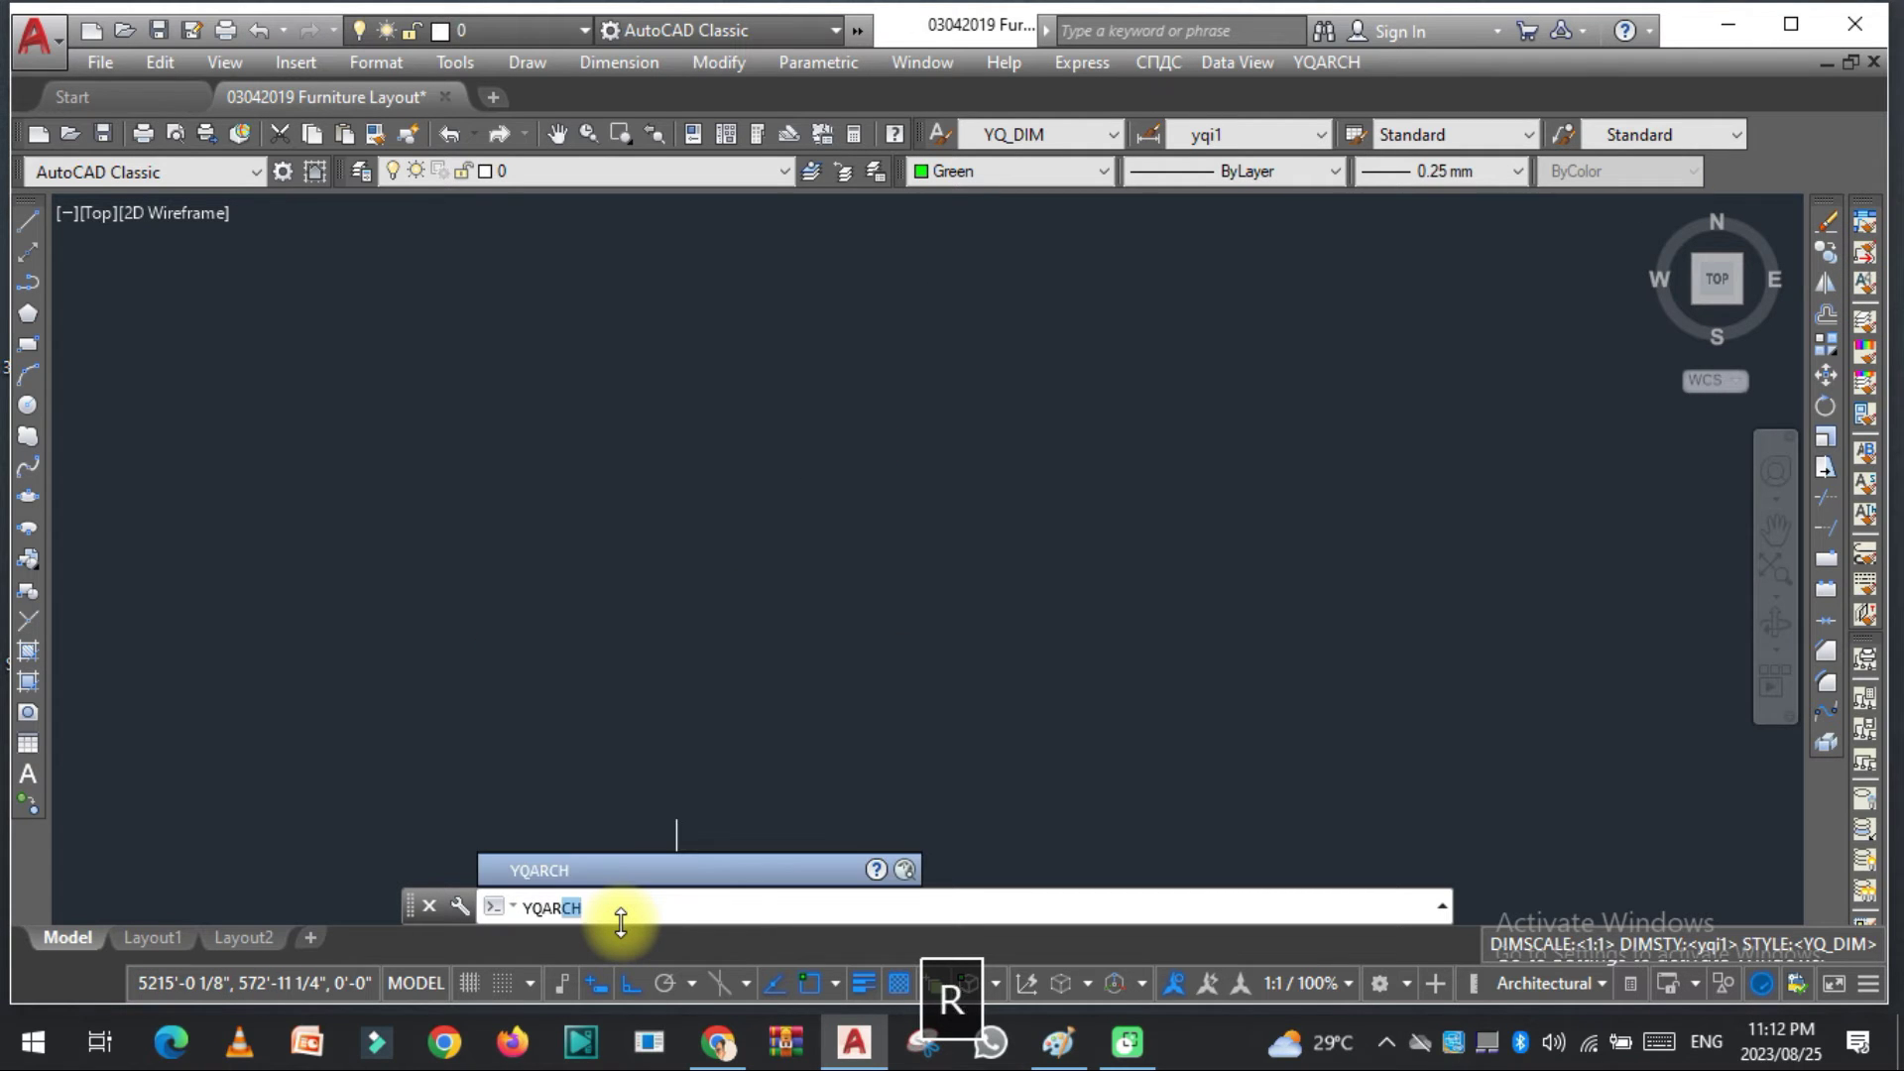
text(ch)
key(space)
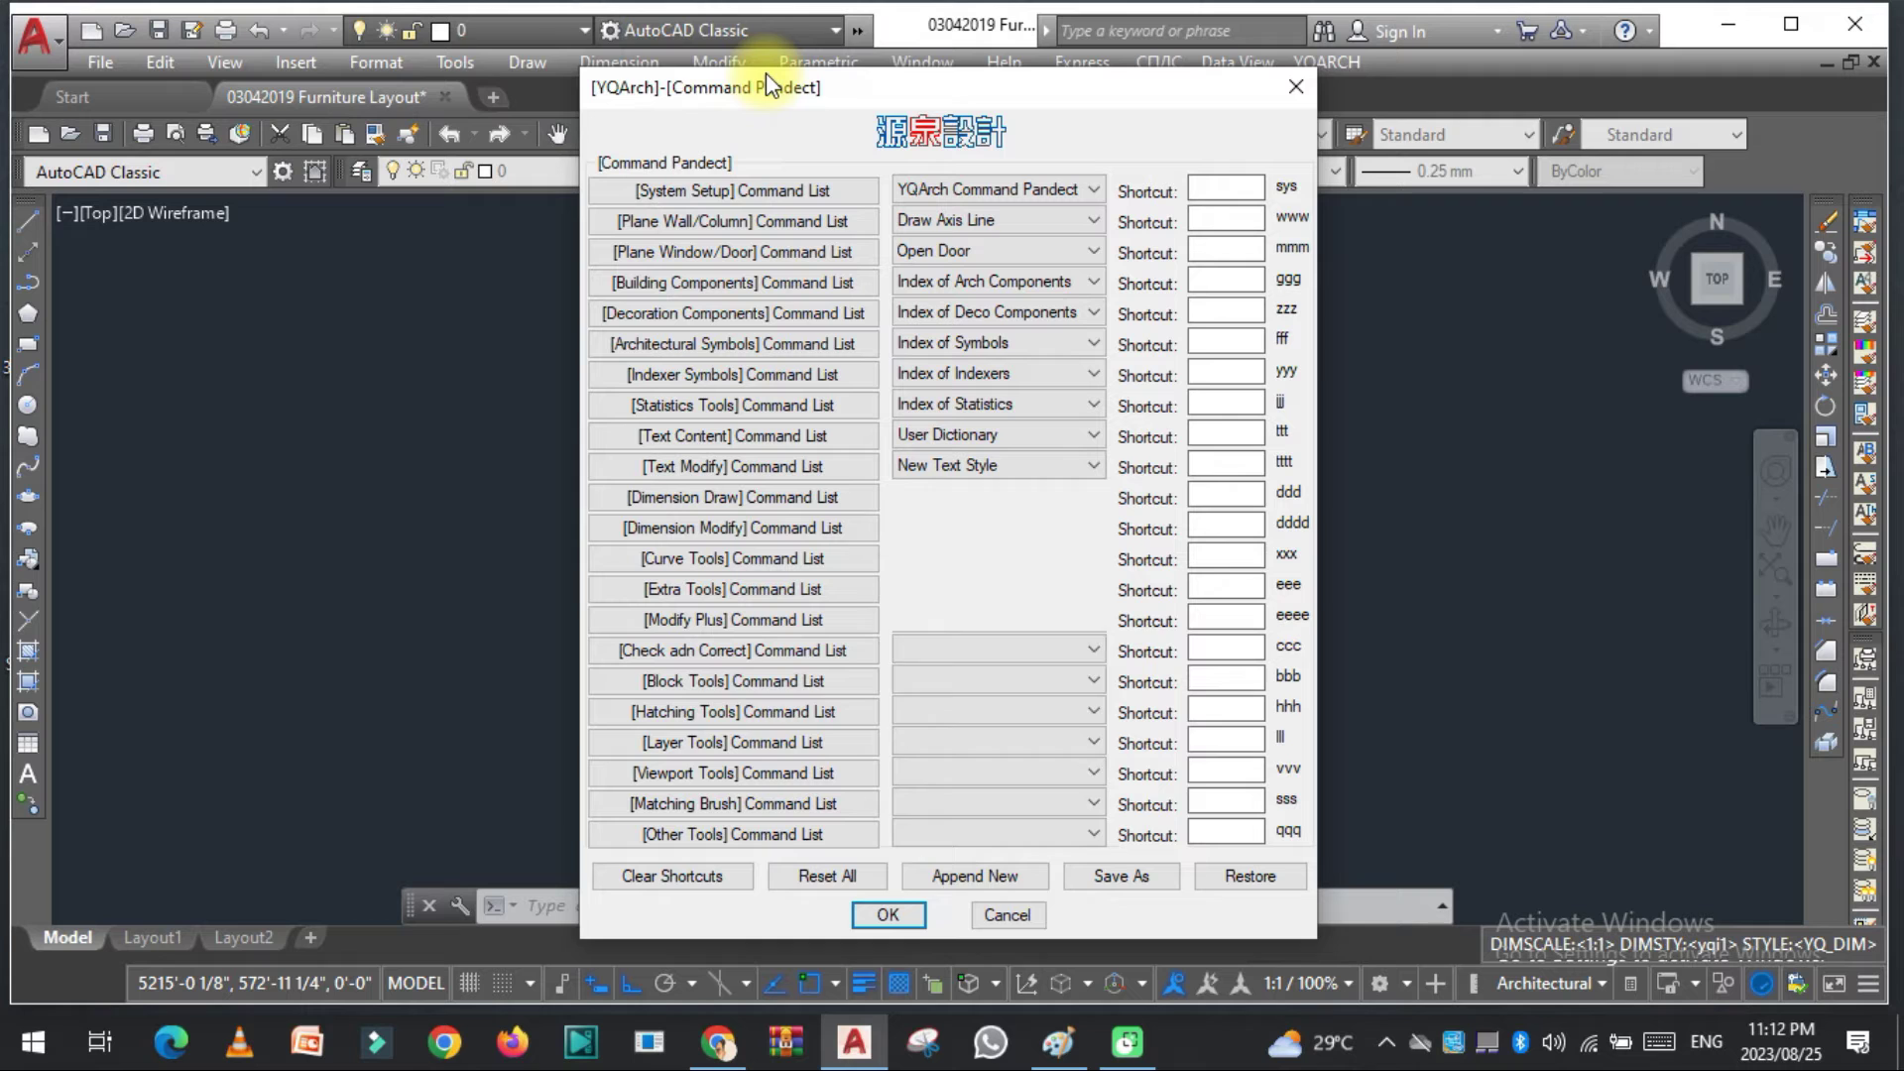
click(758, 75)
drag(649, 90, 488, 37)
click(551, 171)
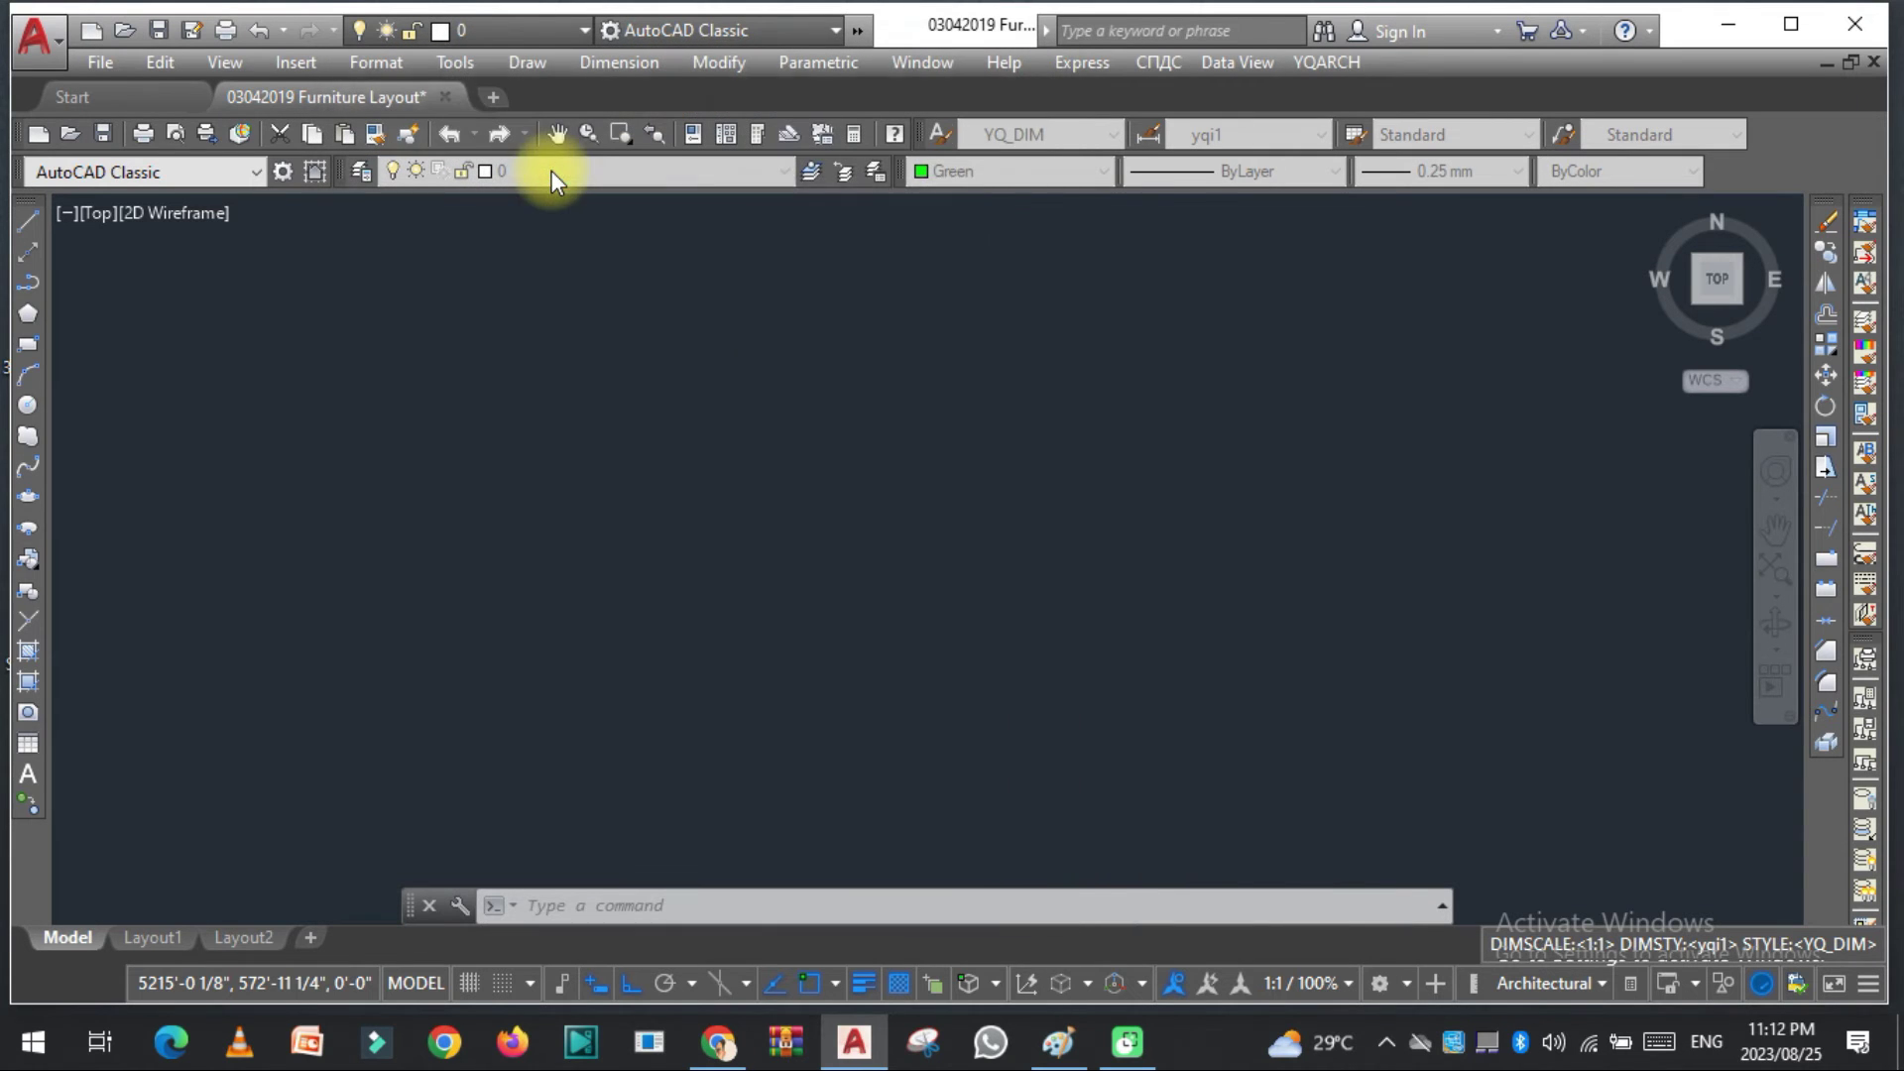
drag(824, 203, 515, 175)
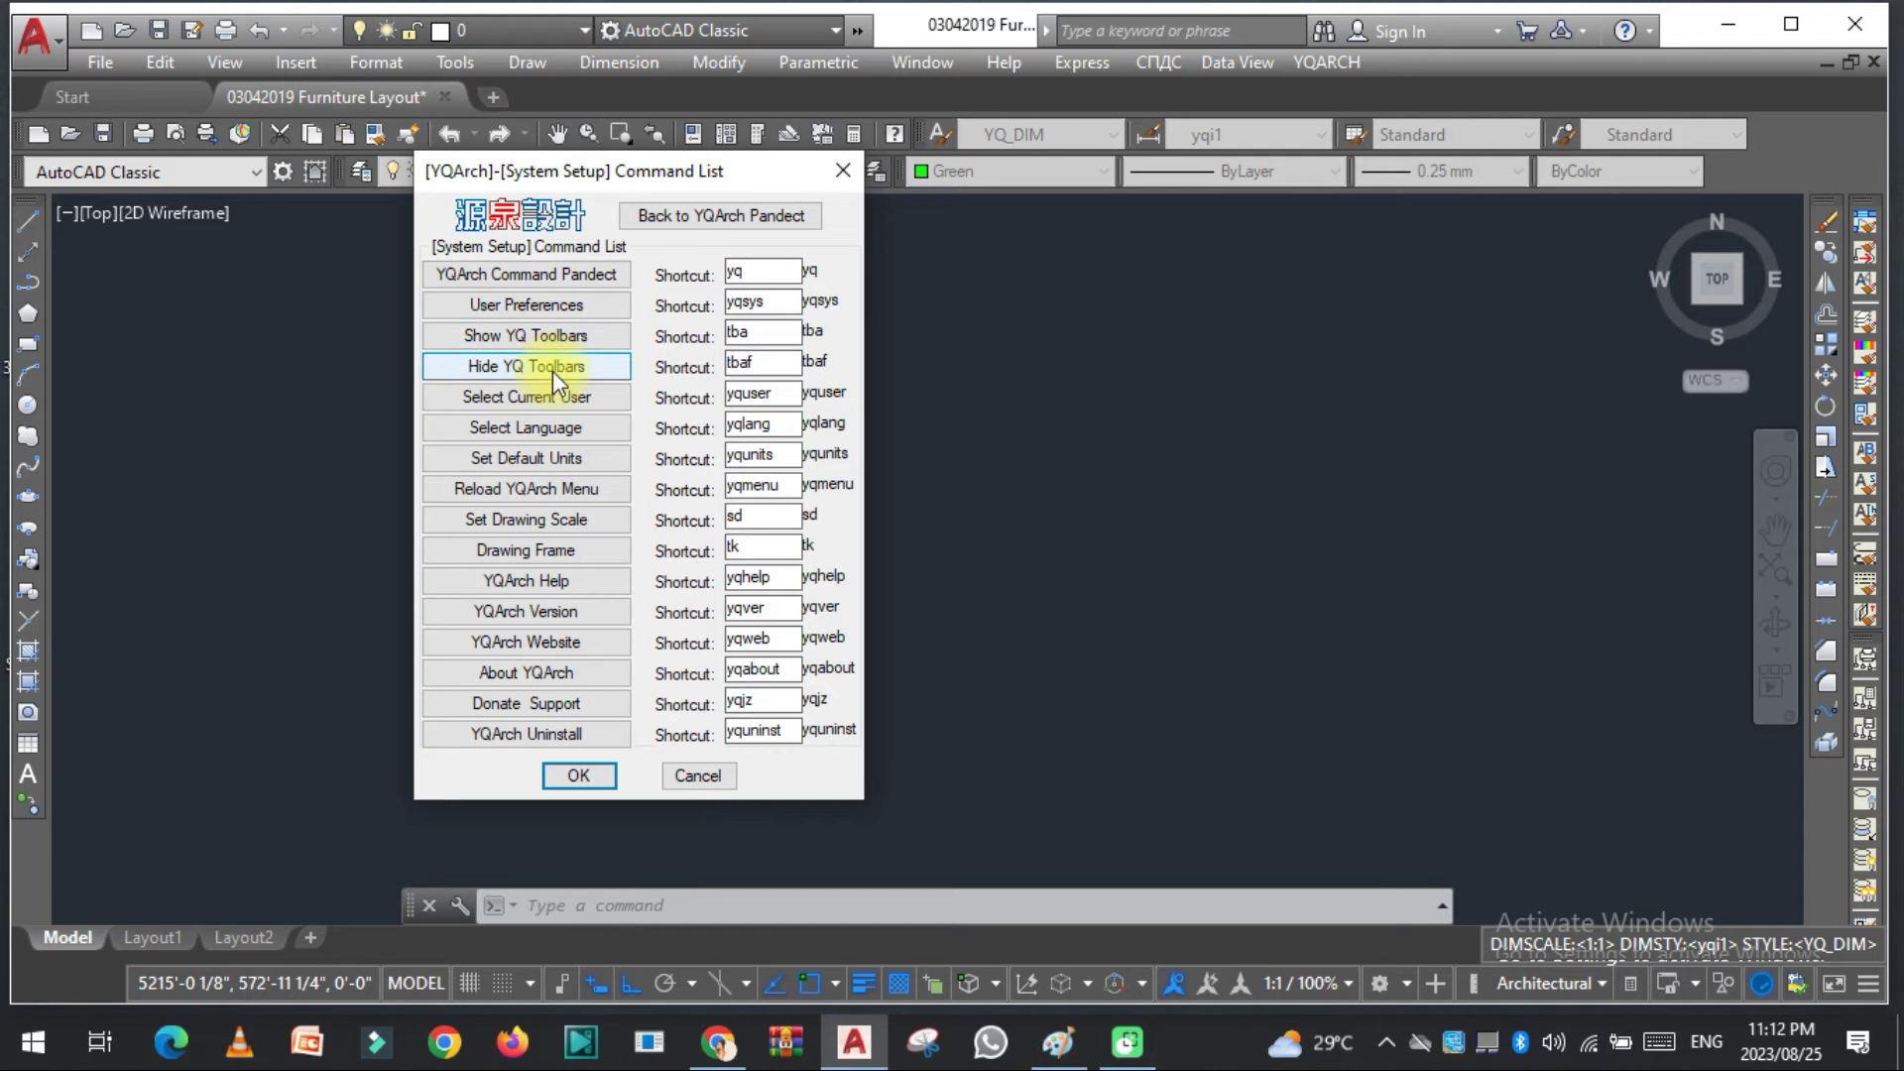
click(529, 367)
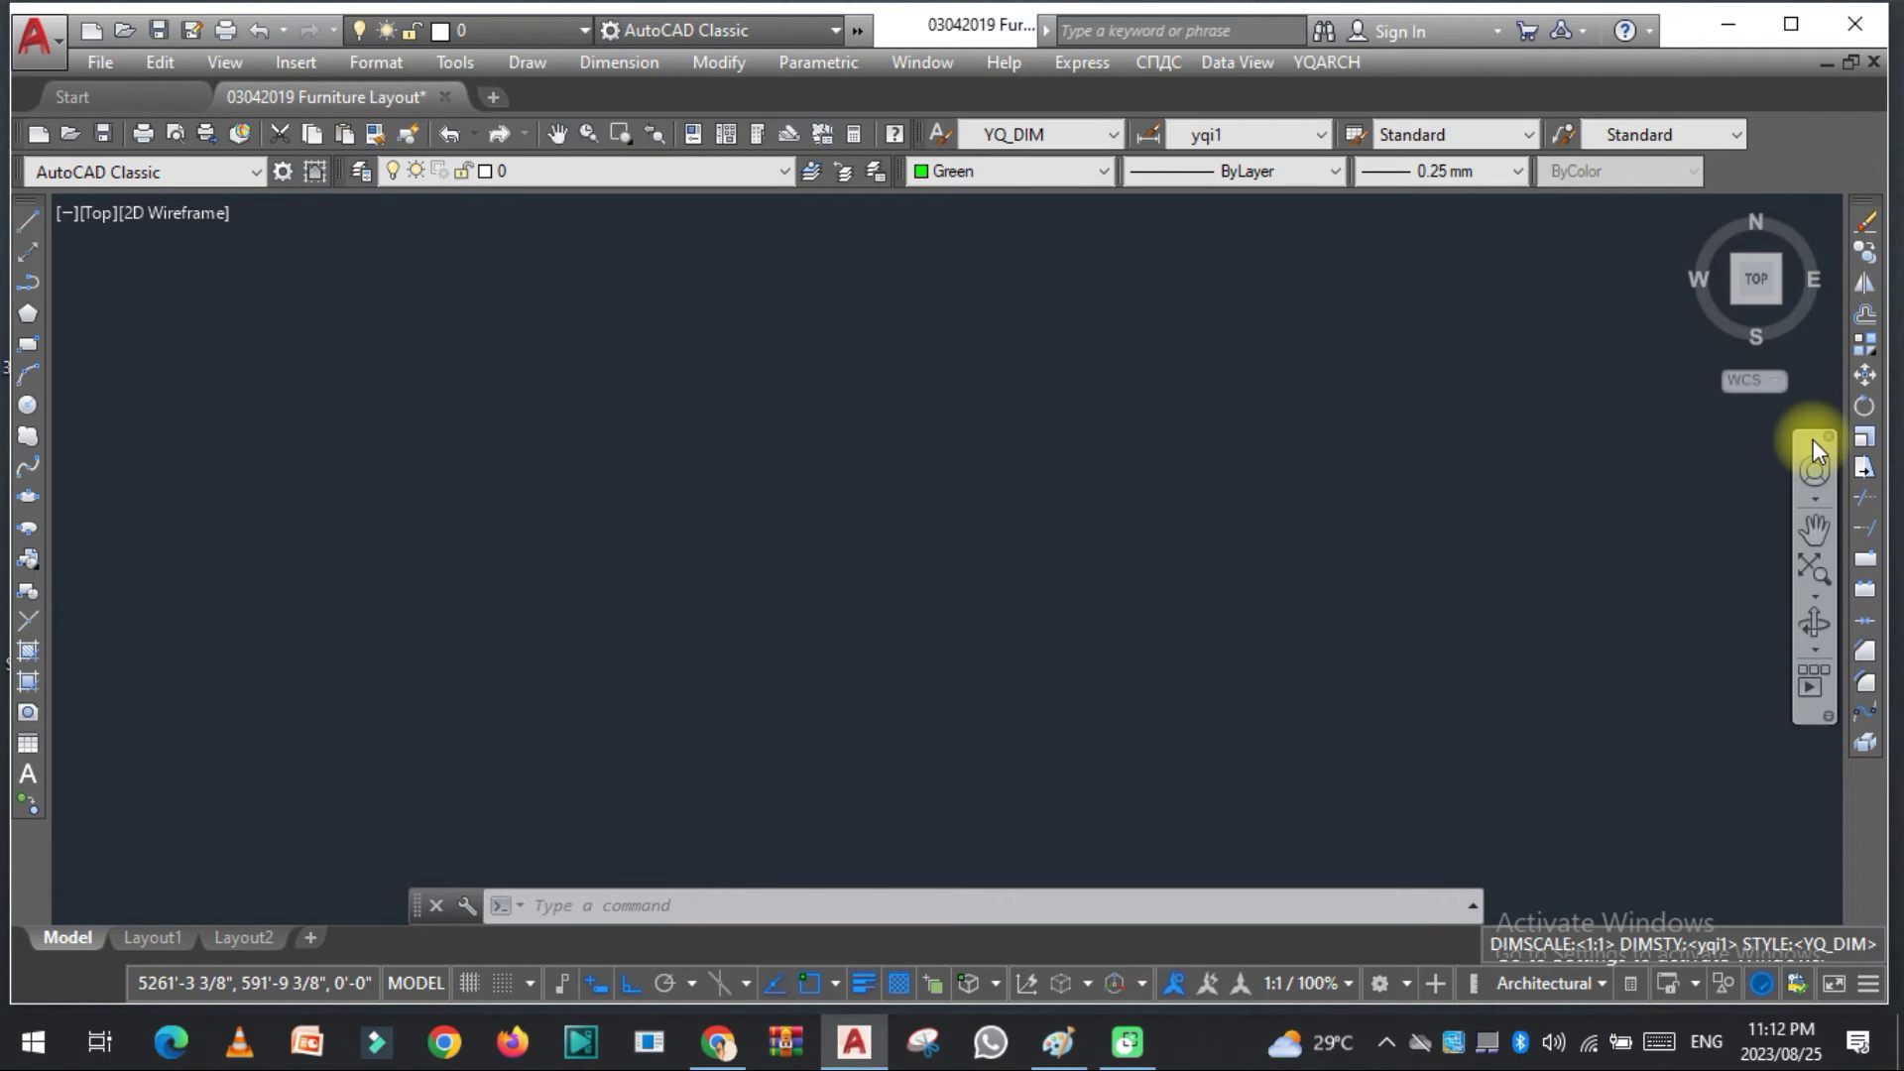
Step: Rerun YQARCH and turn all YQArch toolbars back on with Show YQ Toolbars
key(Escape)
text(YQA)
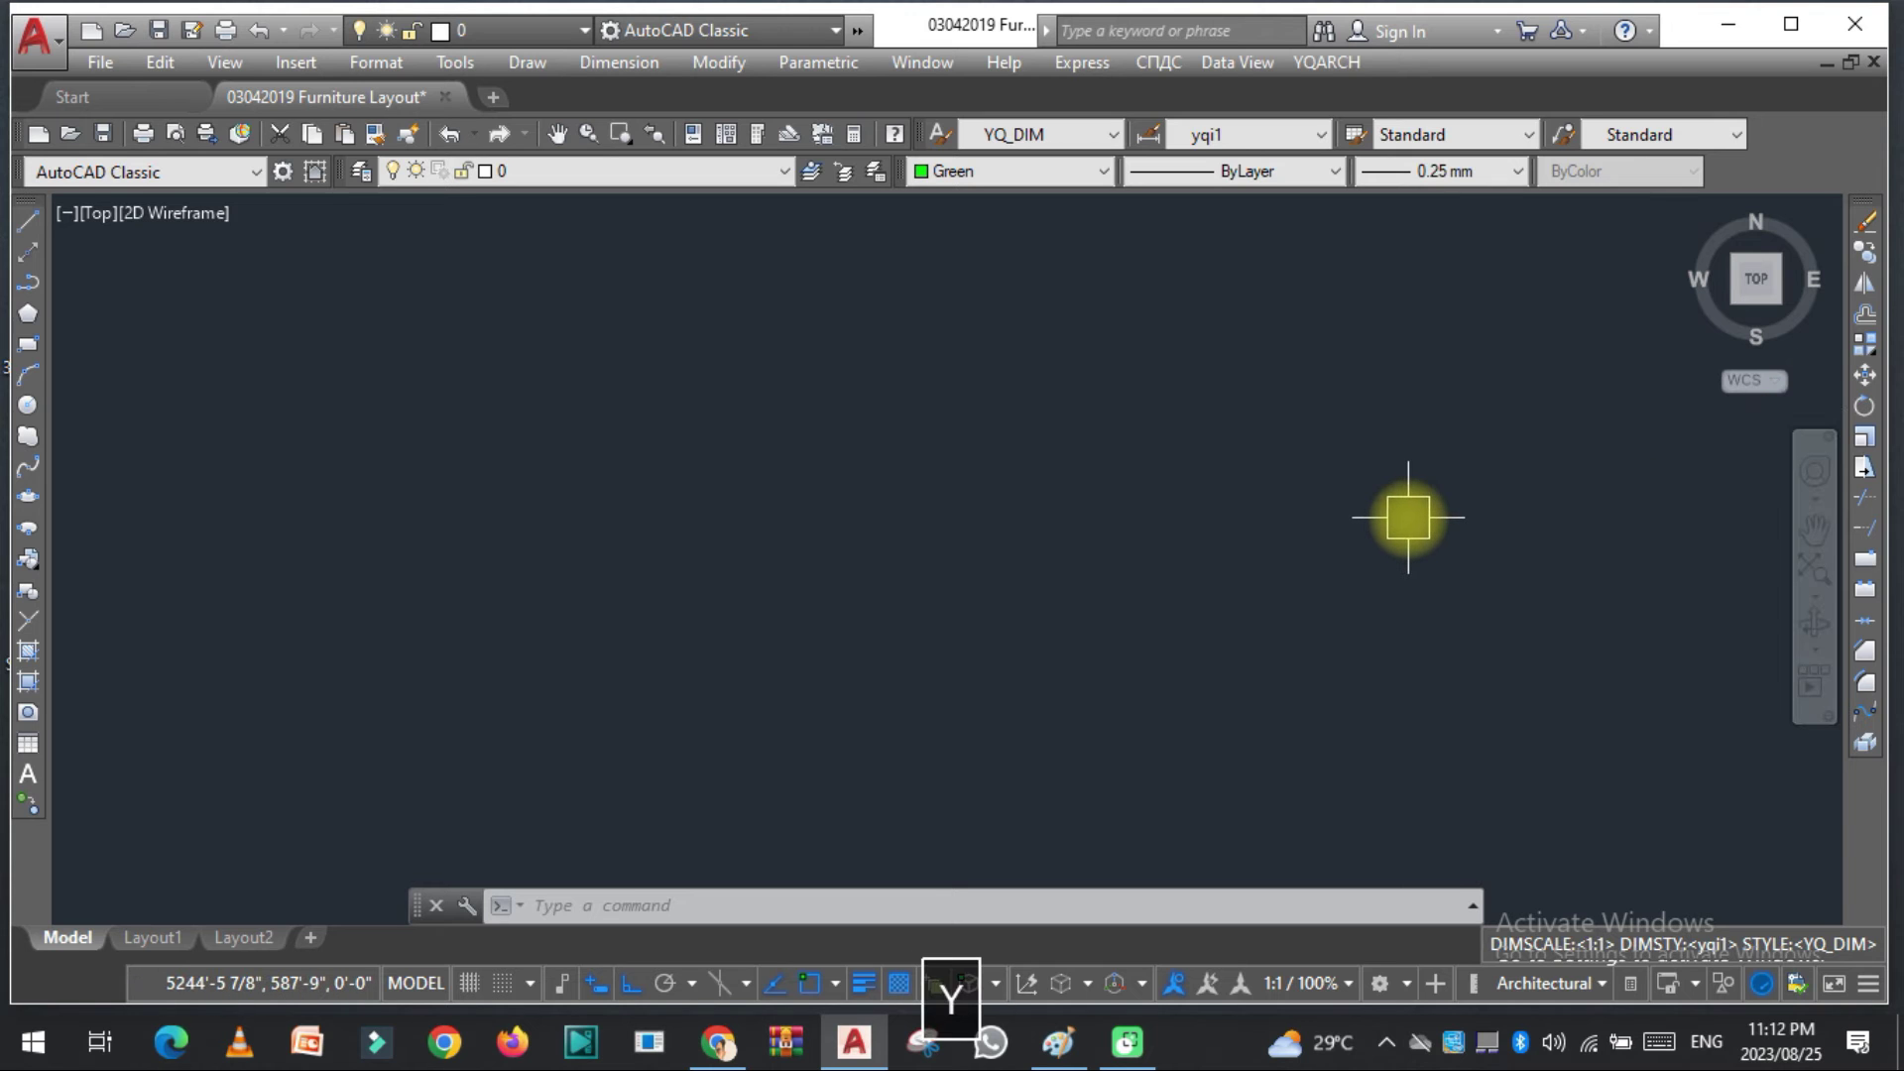
text(RC)
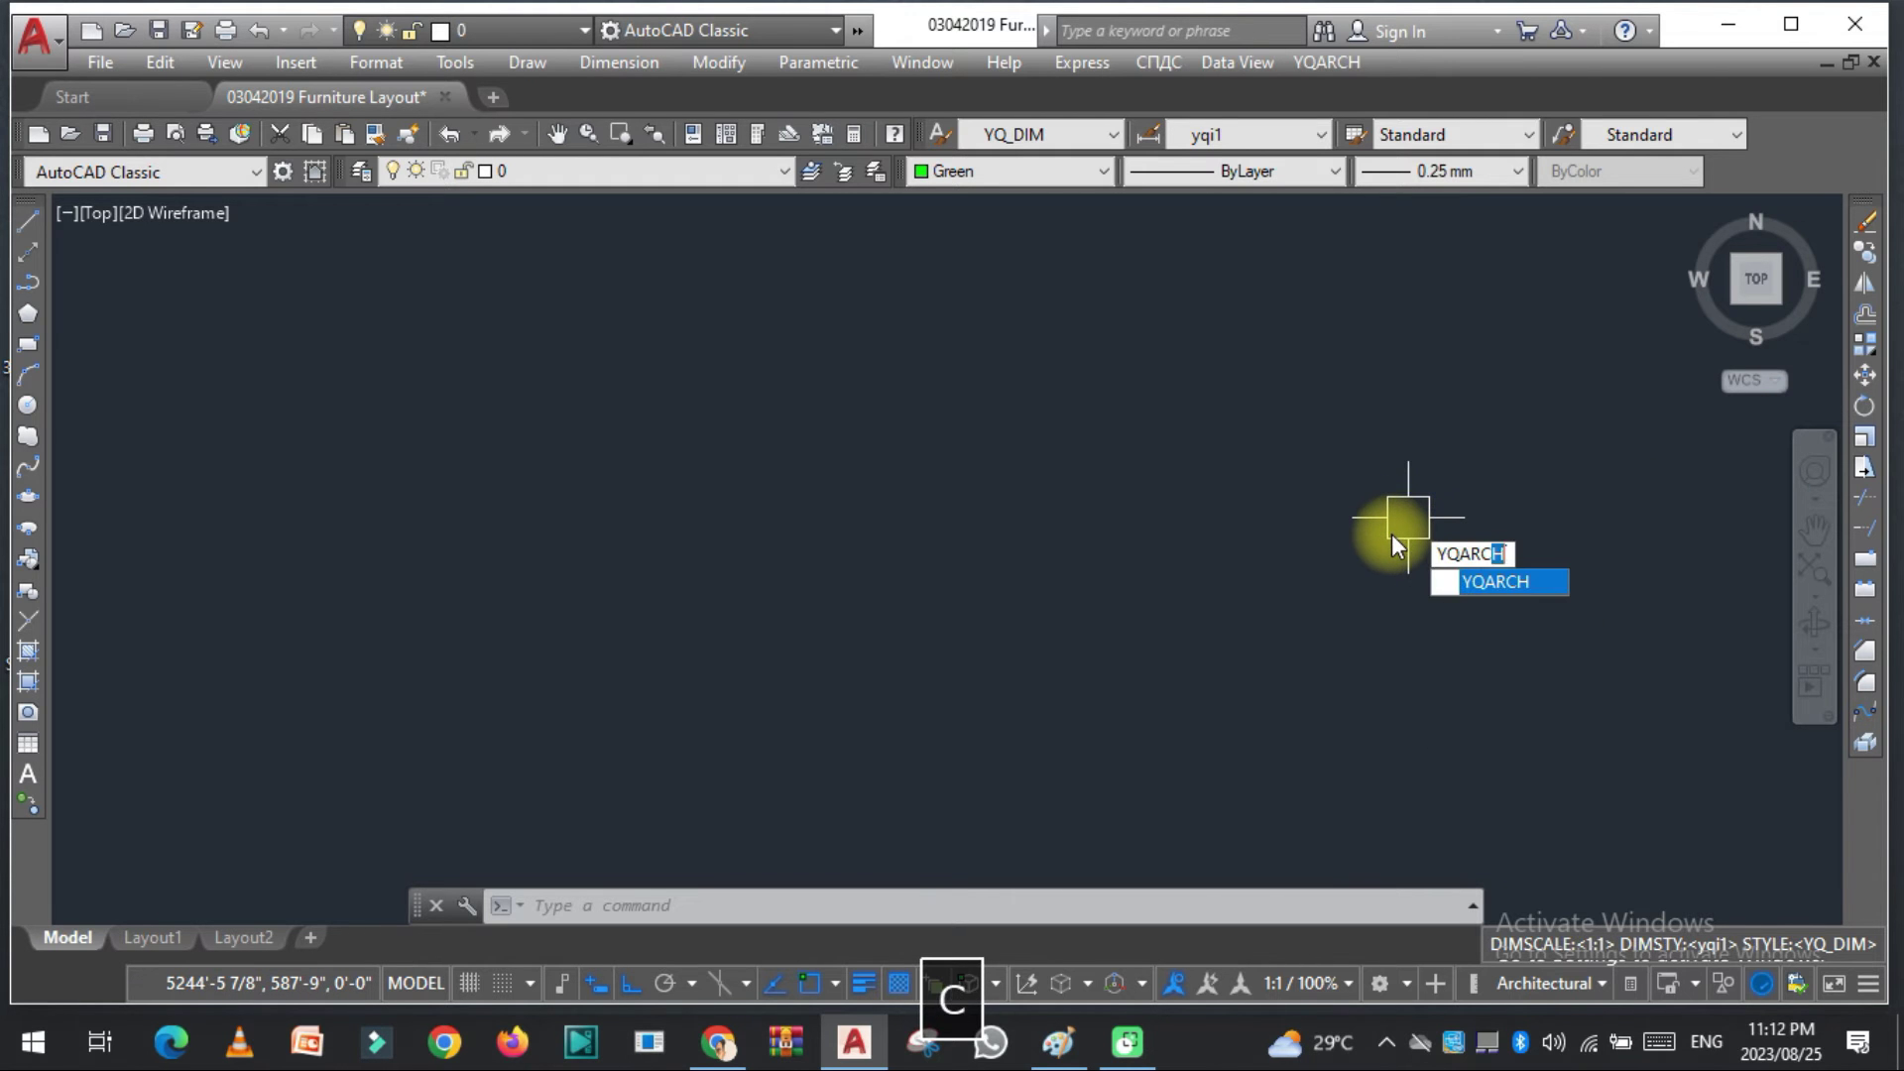
key(space)
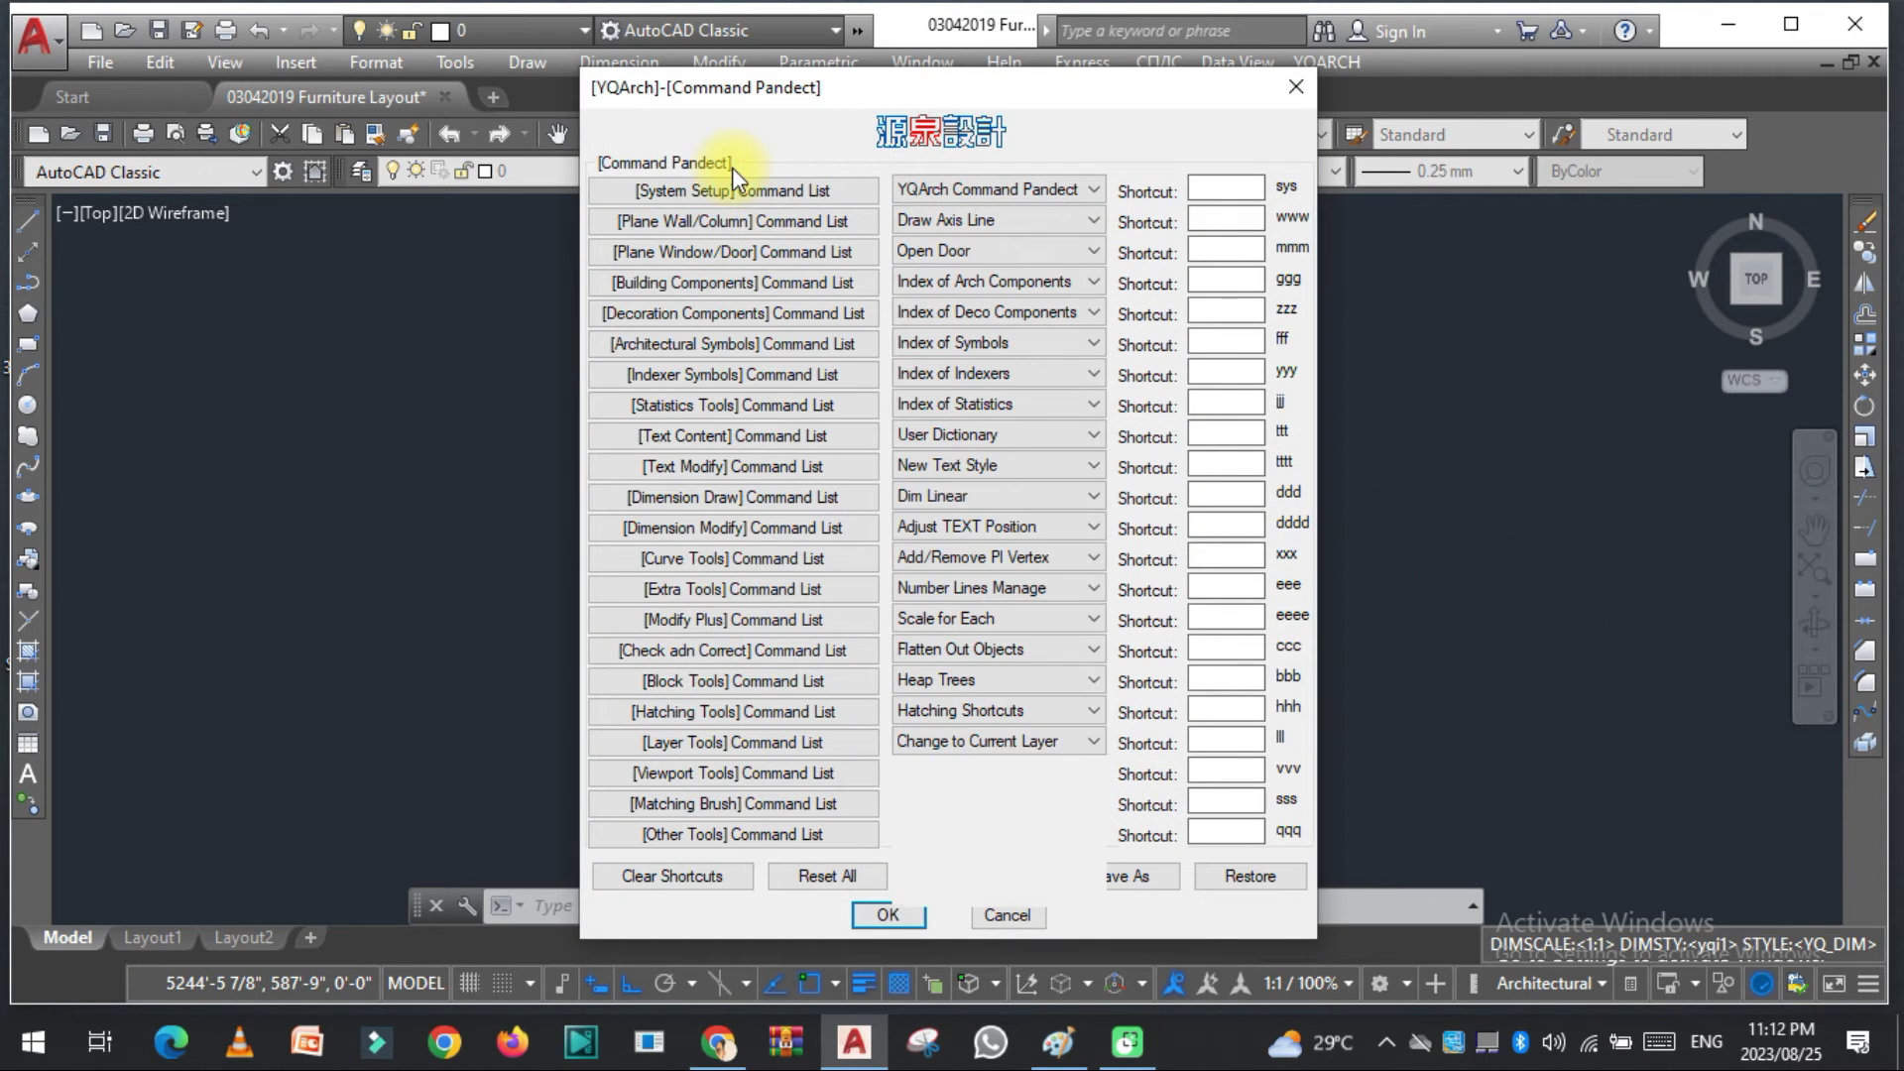
click(738, 188)
key(Escape)
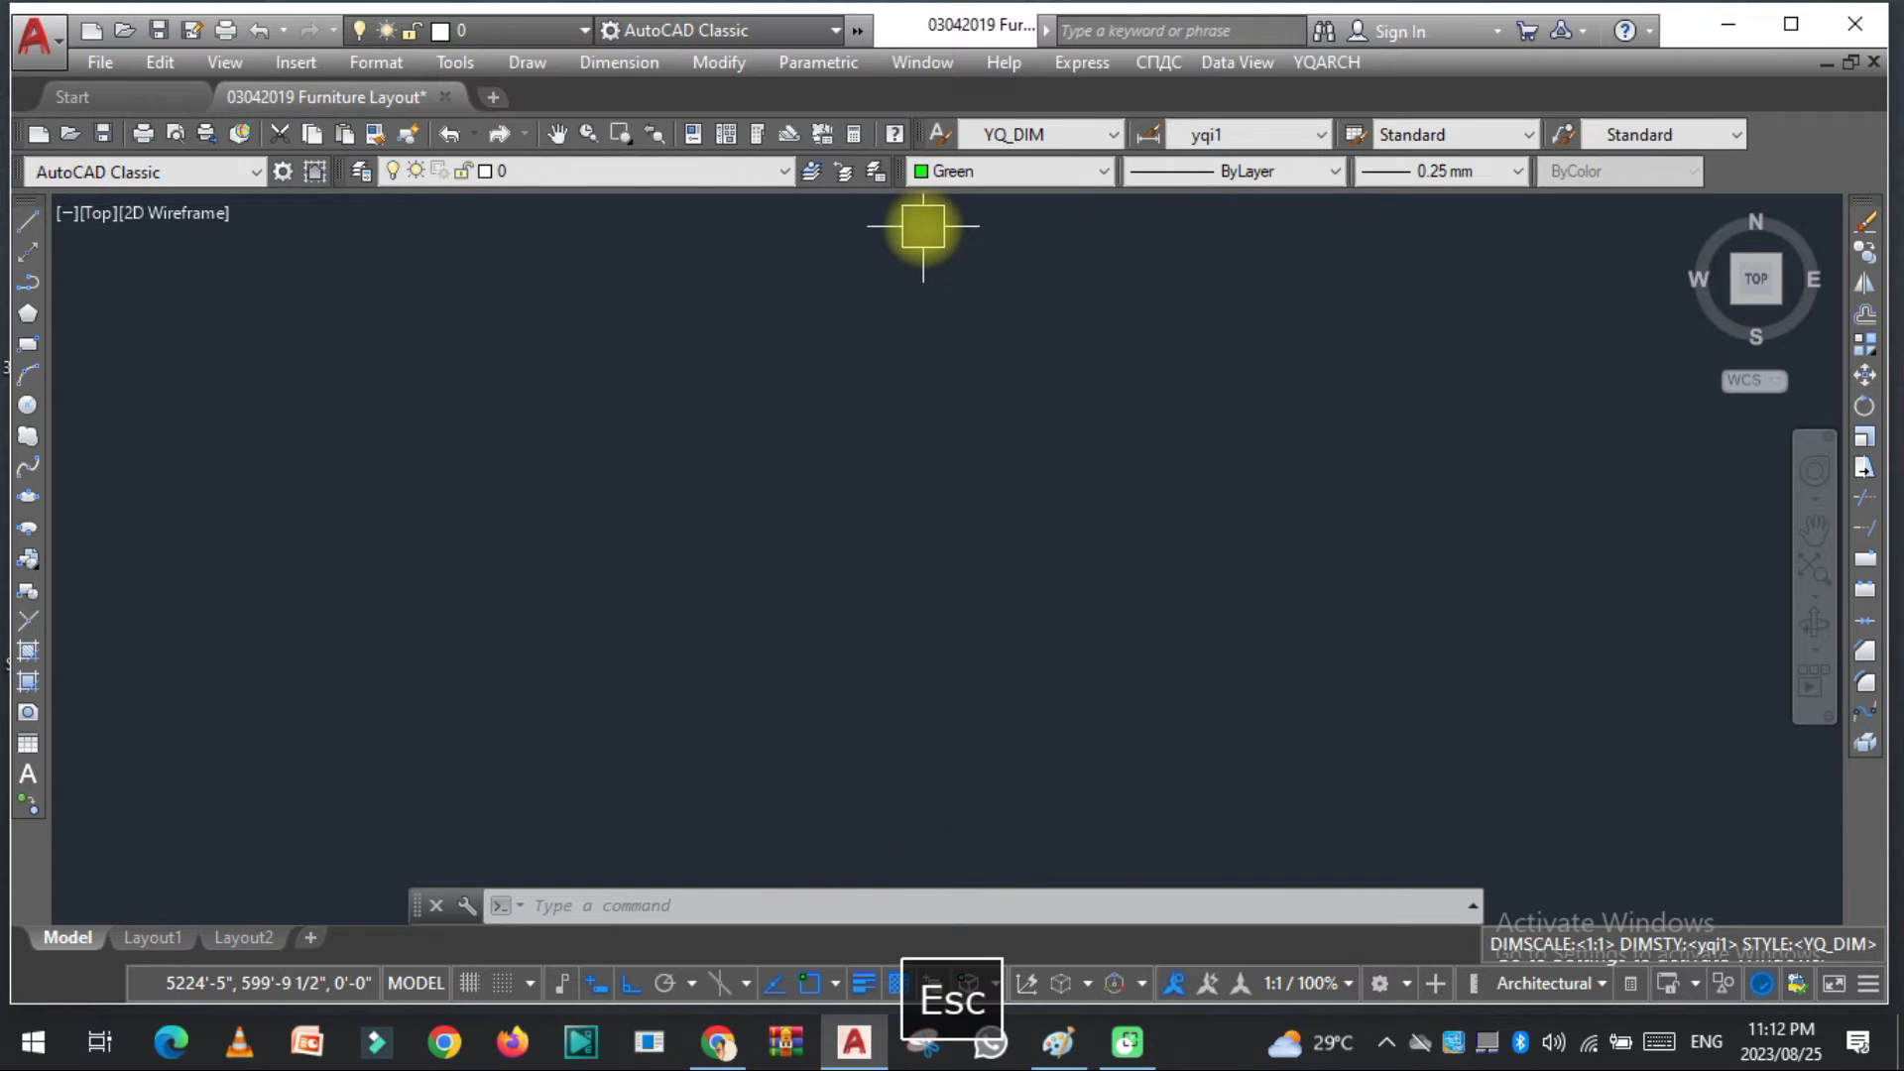
text(yqarch)
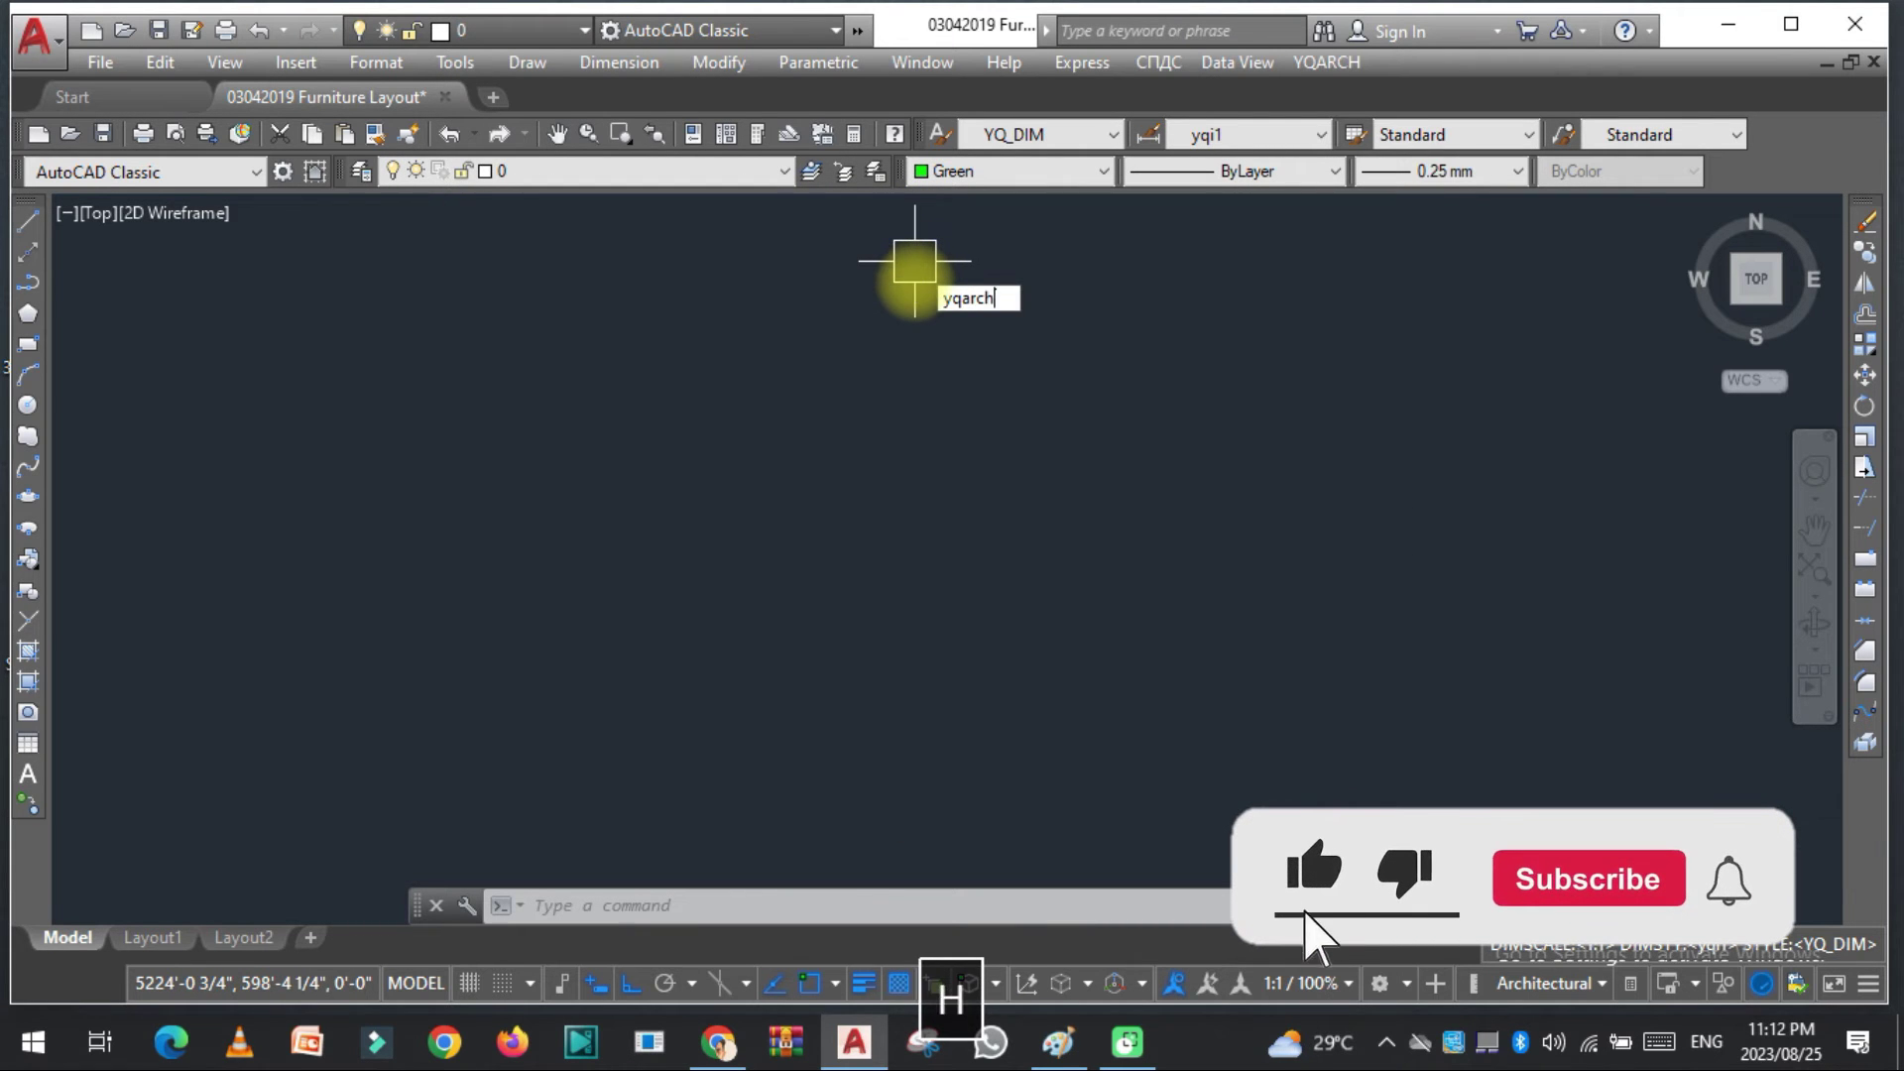
key(space)
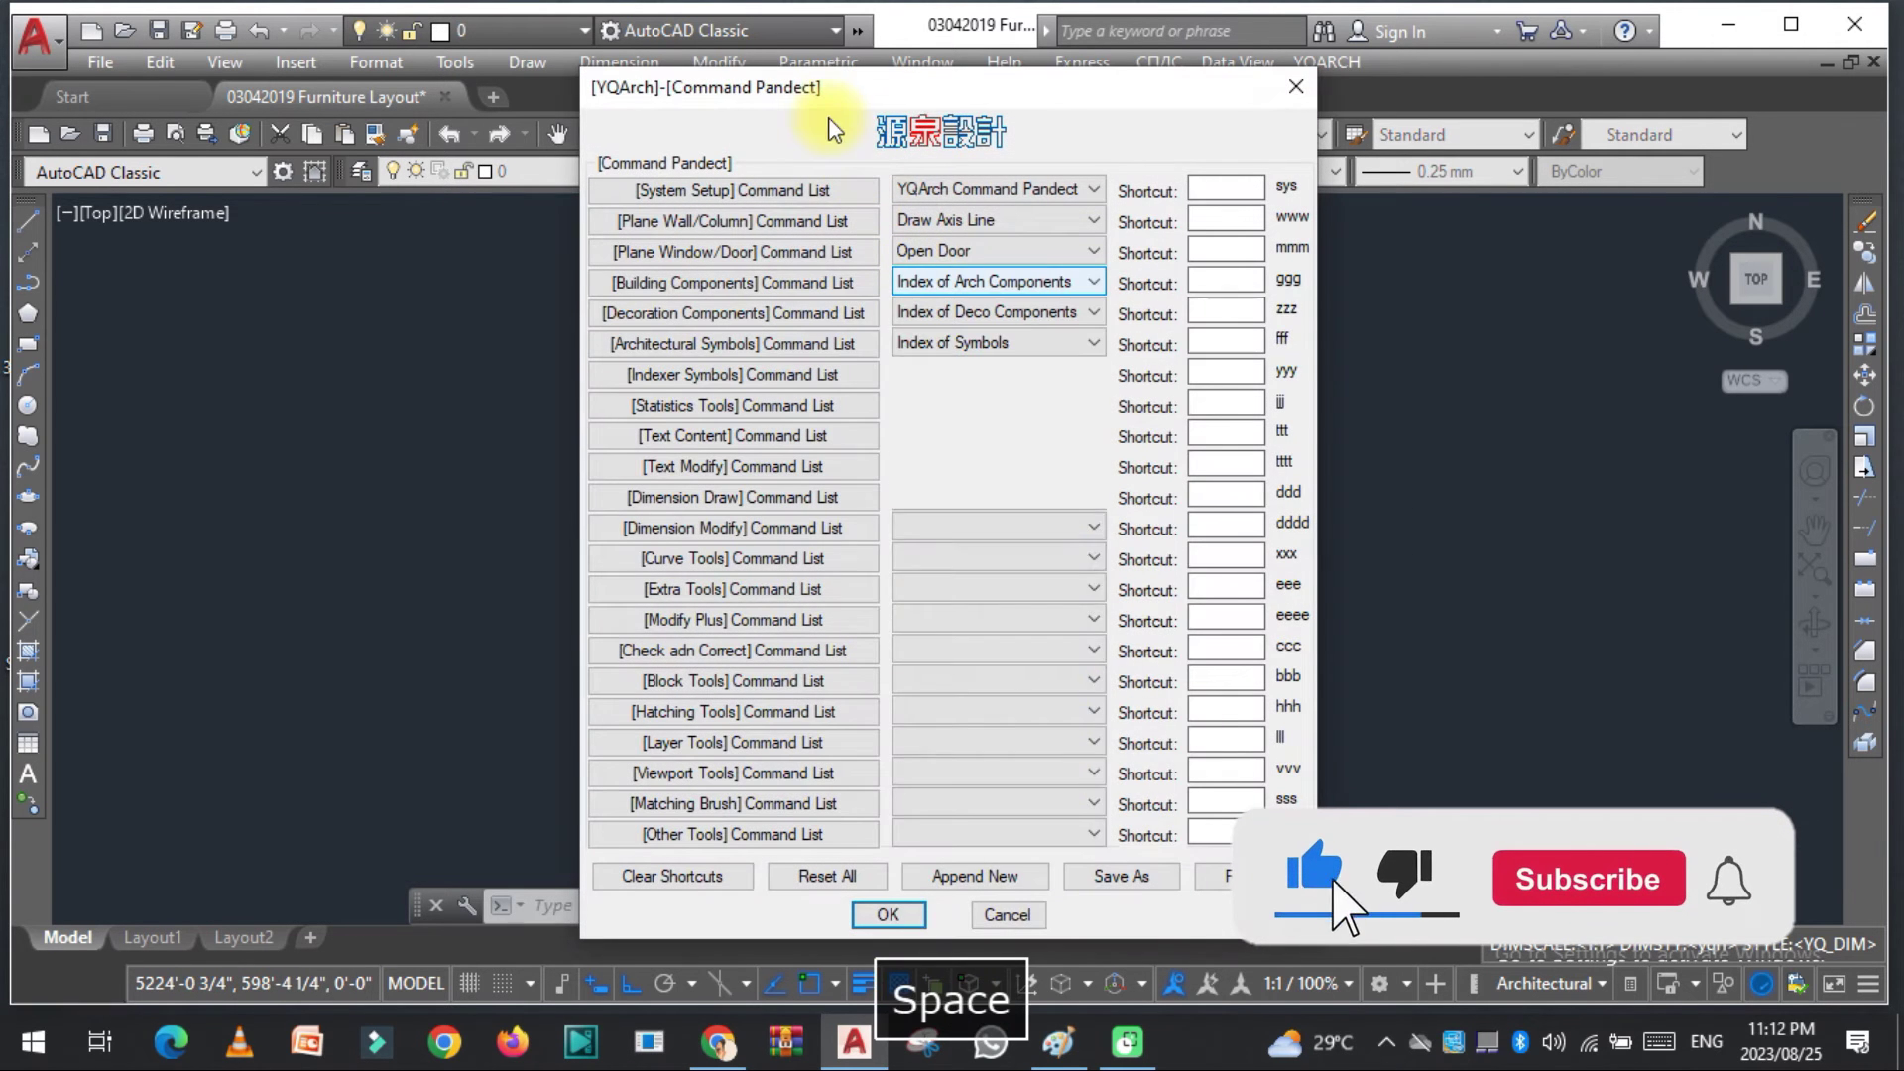
drag(844, 104, 462, 119)
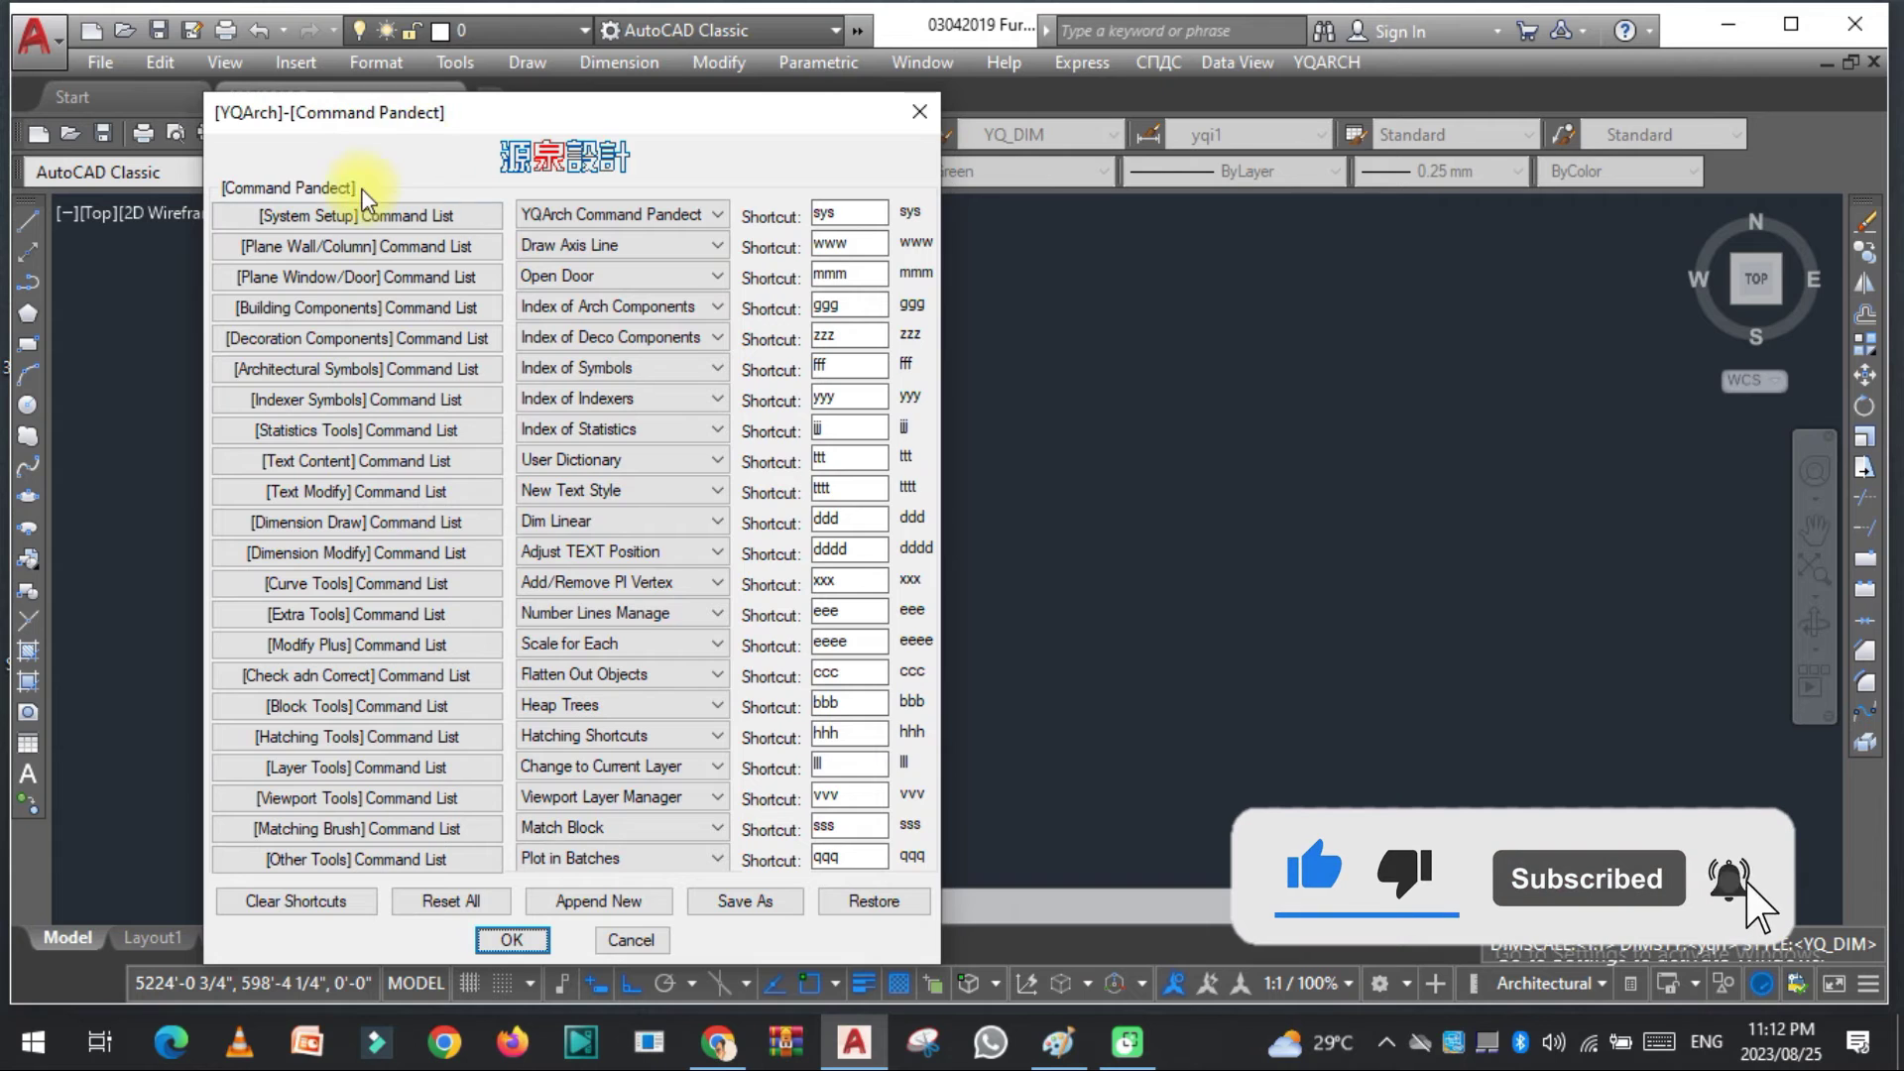
click(362, 217)
drag(833, 198, 428, 187)
click(389, 319)
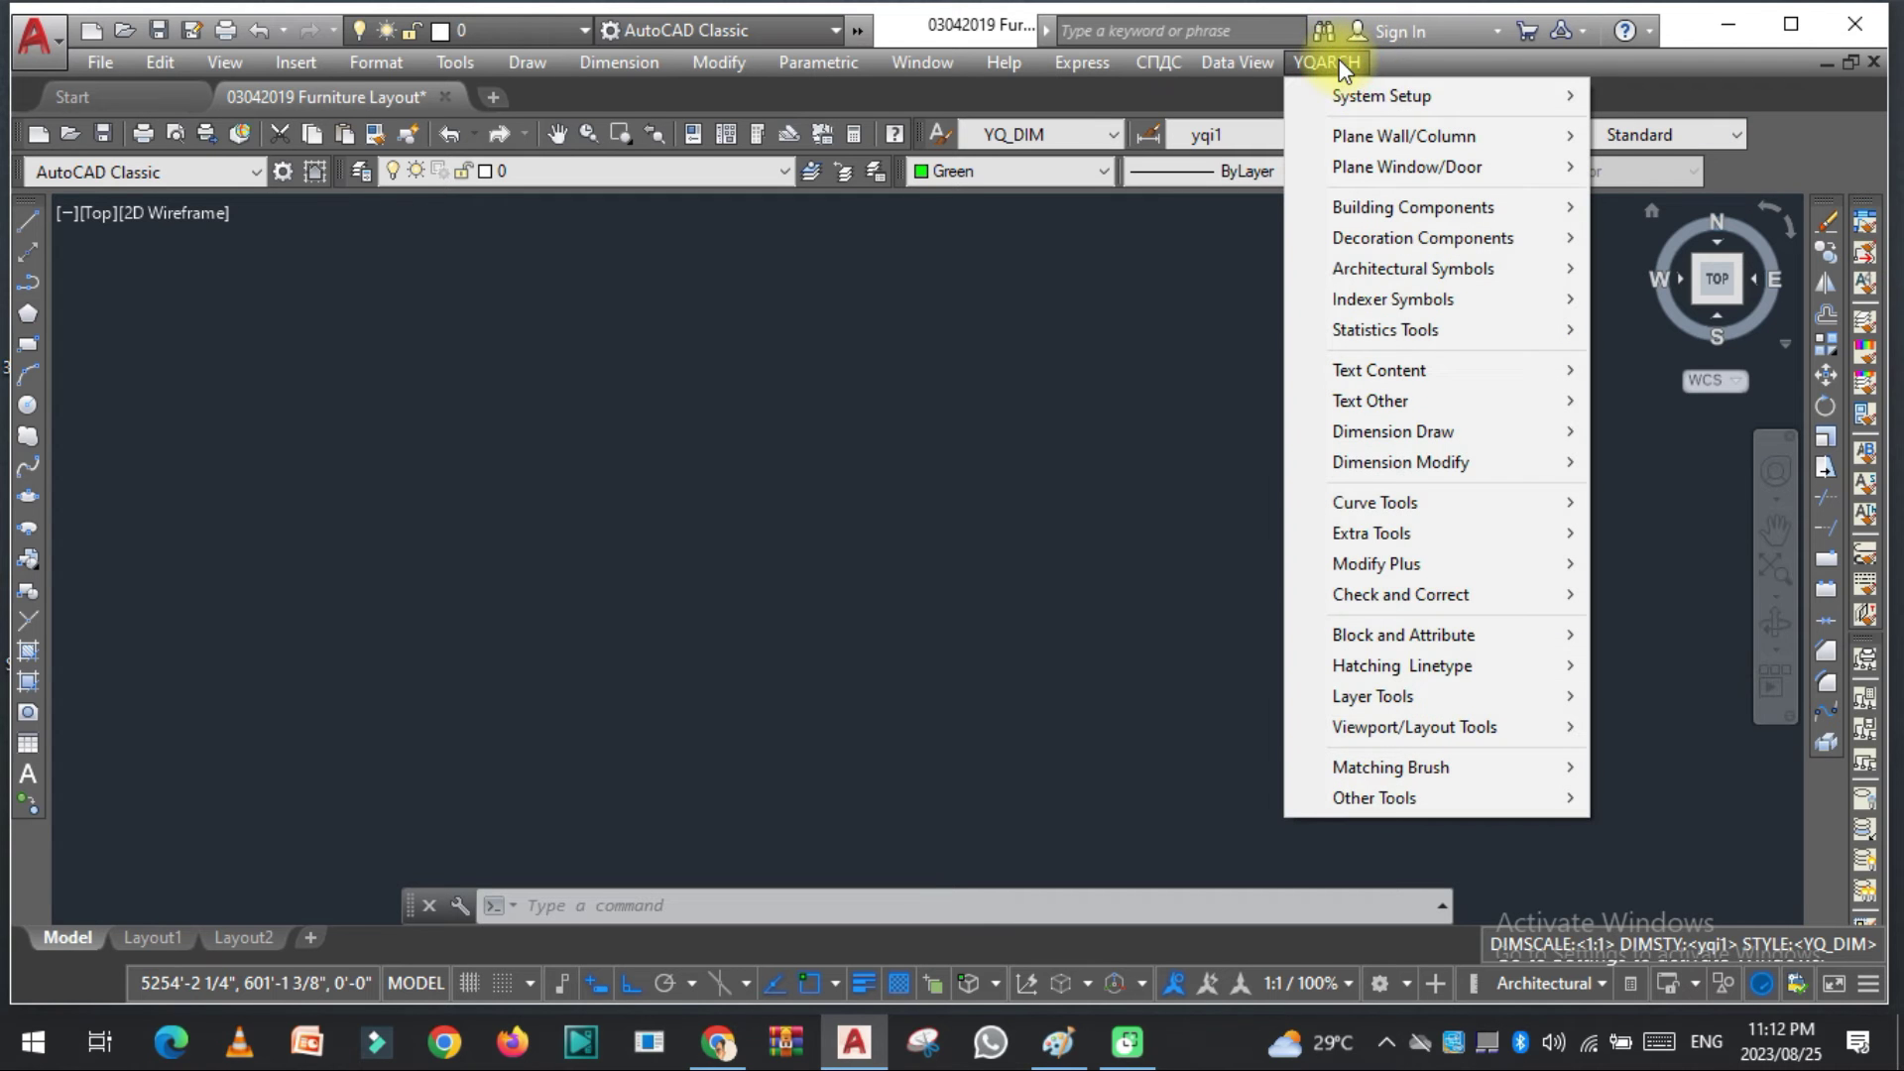
Step: Display the YQARCH menu's System Setup submenu with User Preferences and Select Language
mouse_move(1374, 99)
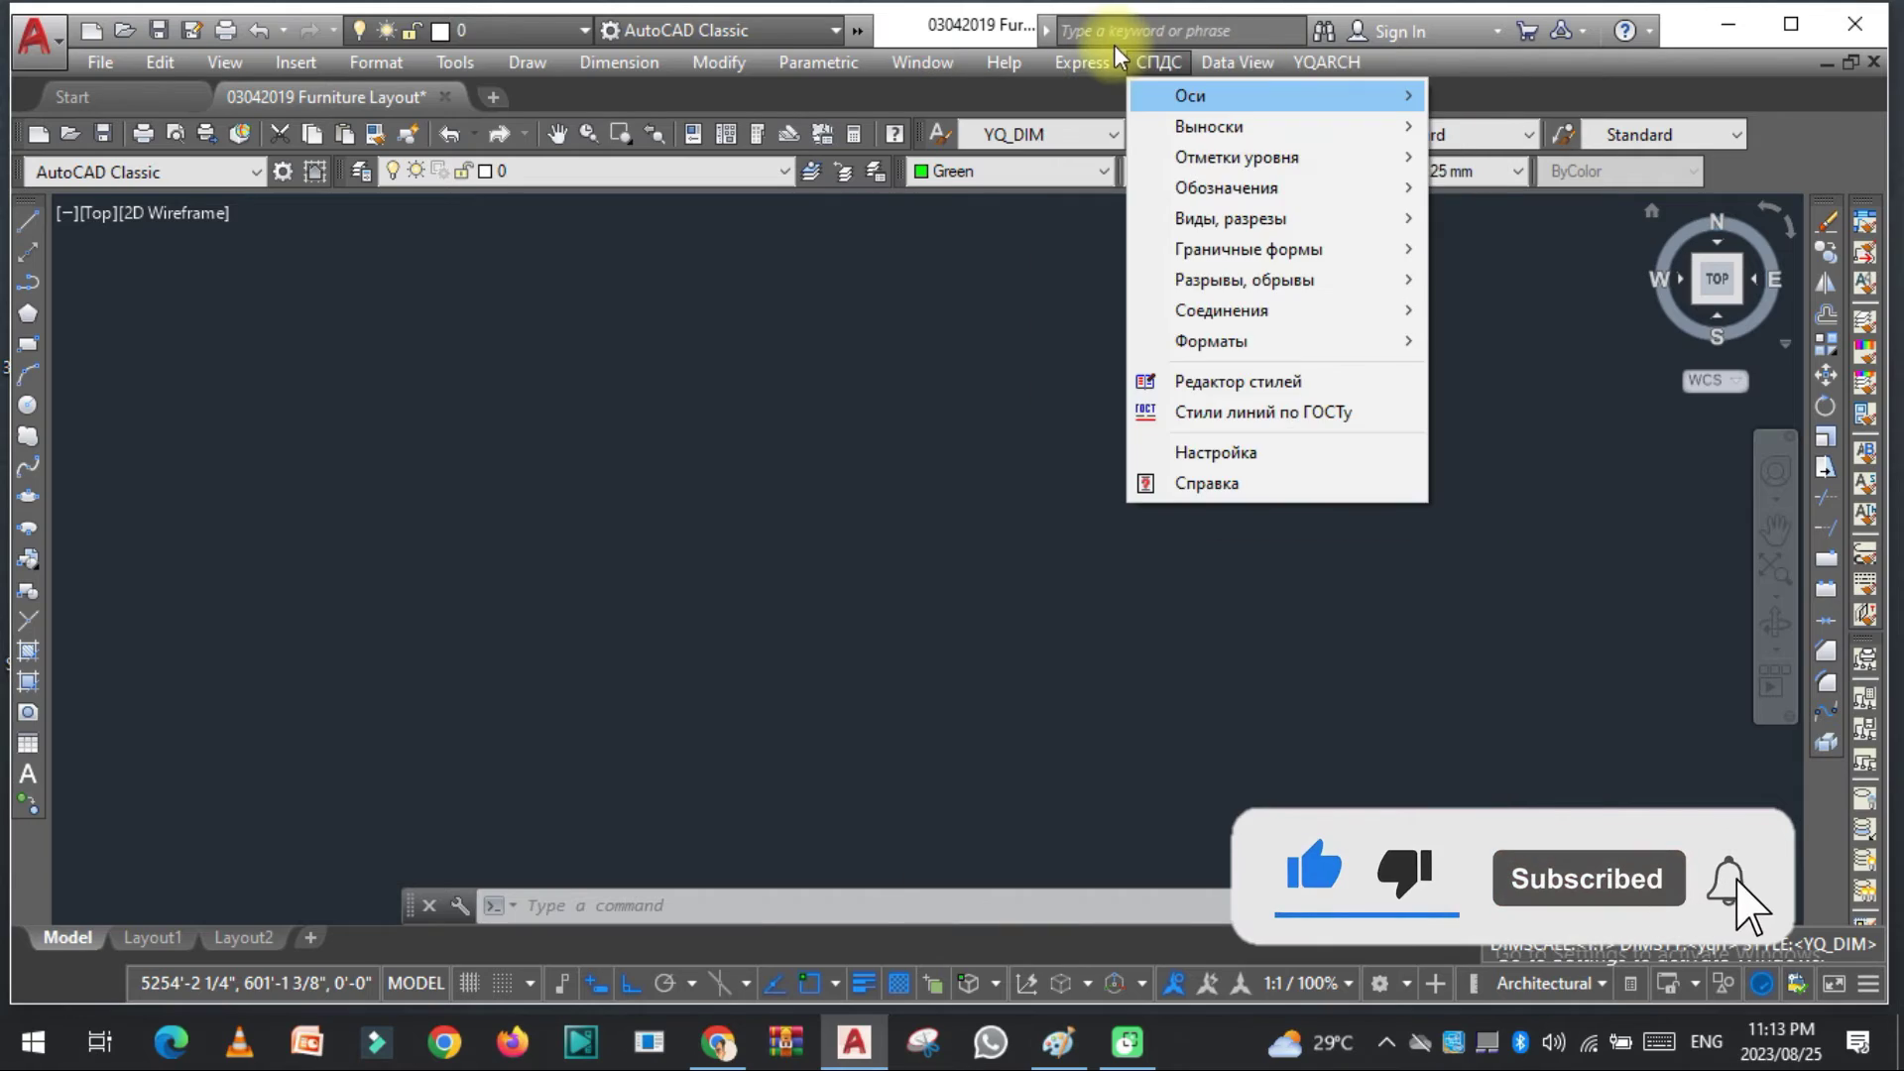
Step: Open config.txt from the System Setup User Preferences menu item, then close Notepad
mouse_move(1270, 64)
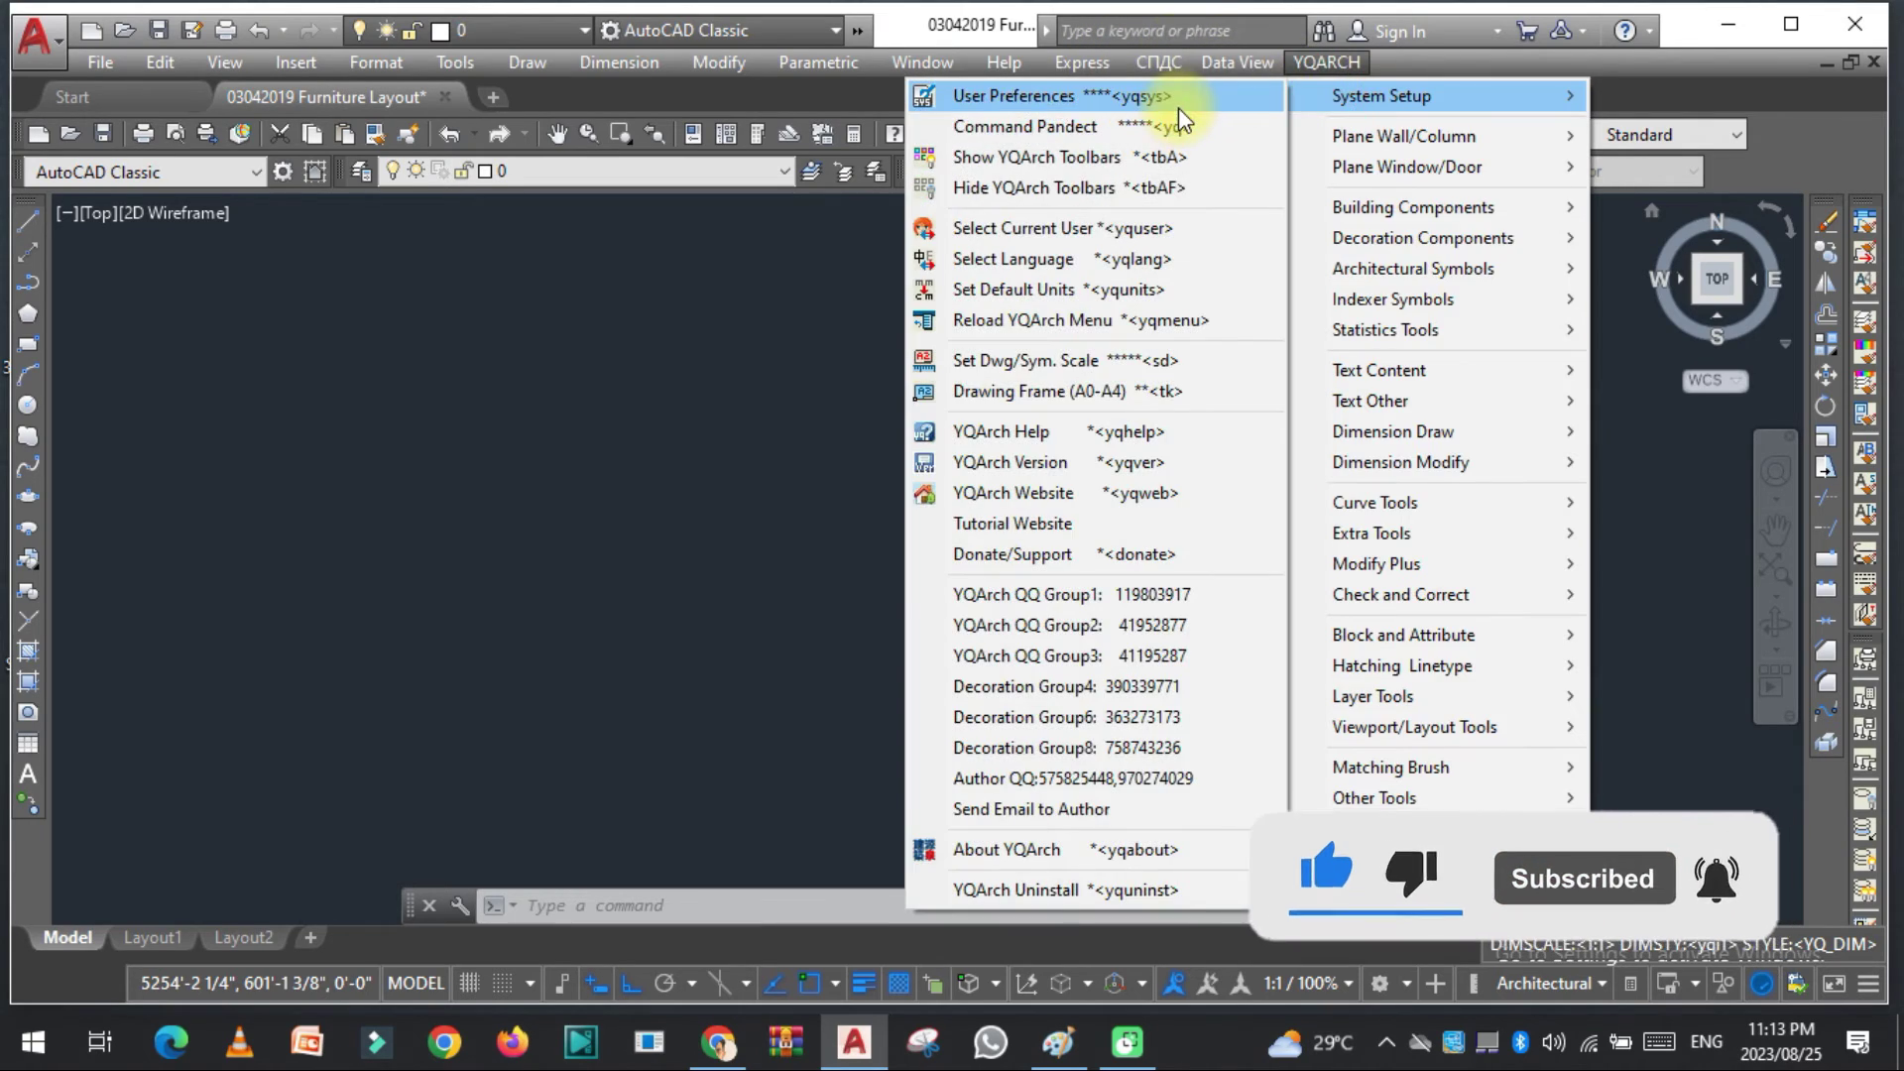
click(1177, 99)
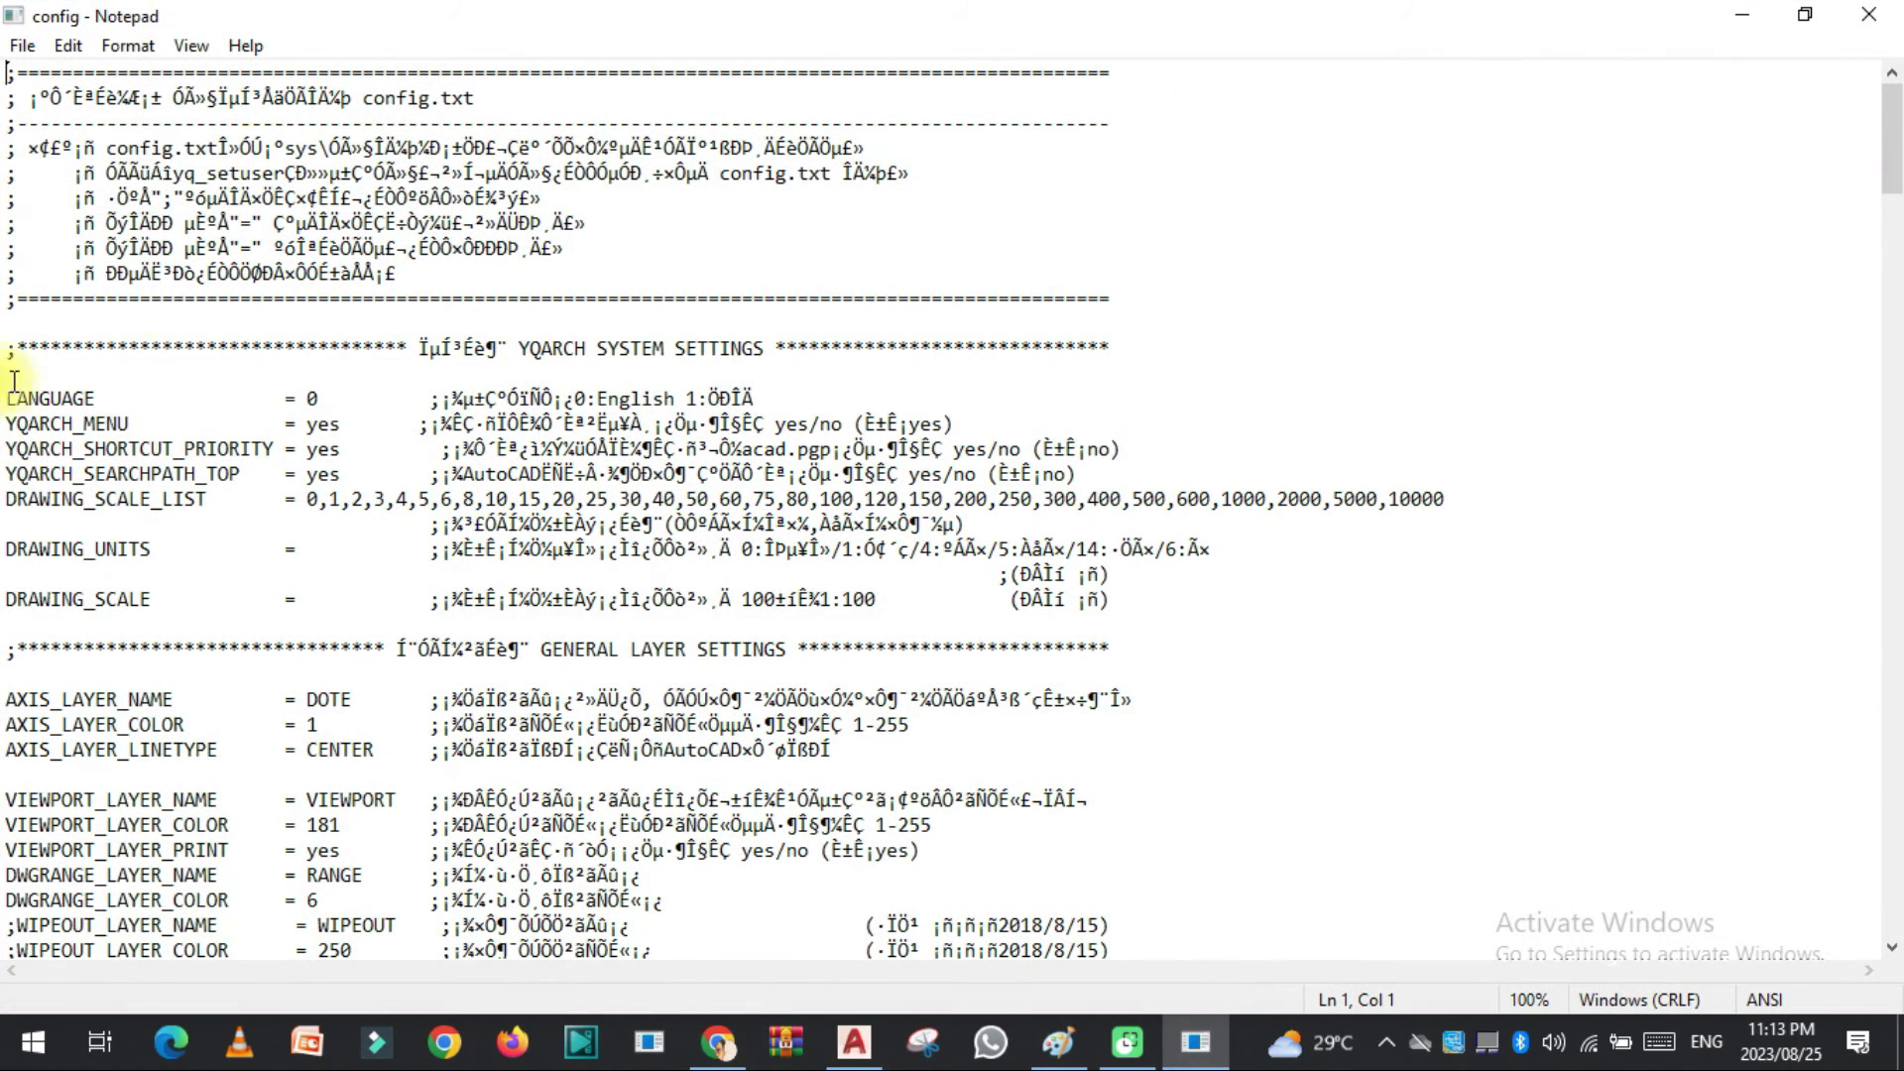
click(1868, 14)
Step: Run YQSYS to review config.txt, confirming LANGUAGE 0 and YQARCH_MENU yes, then close it
click(558, 902)
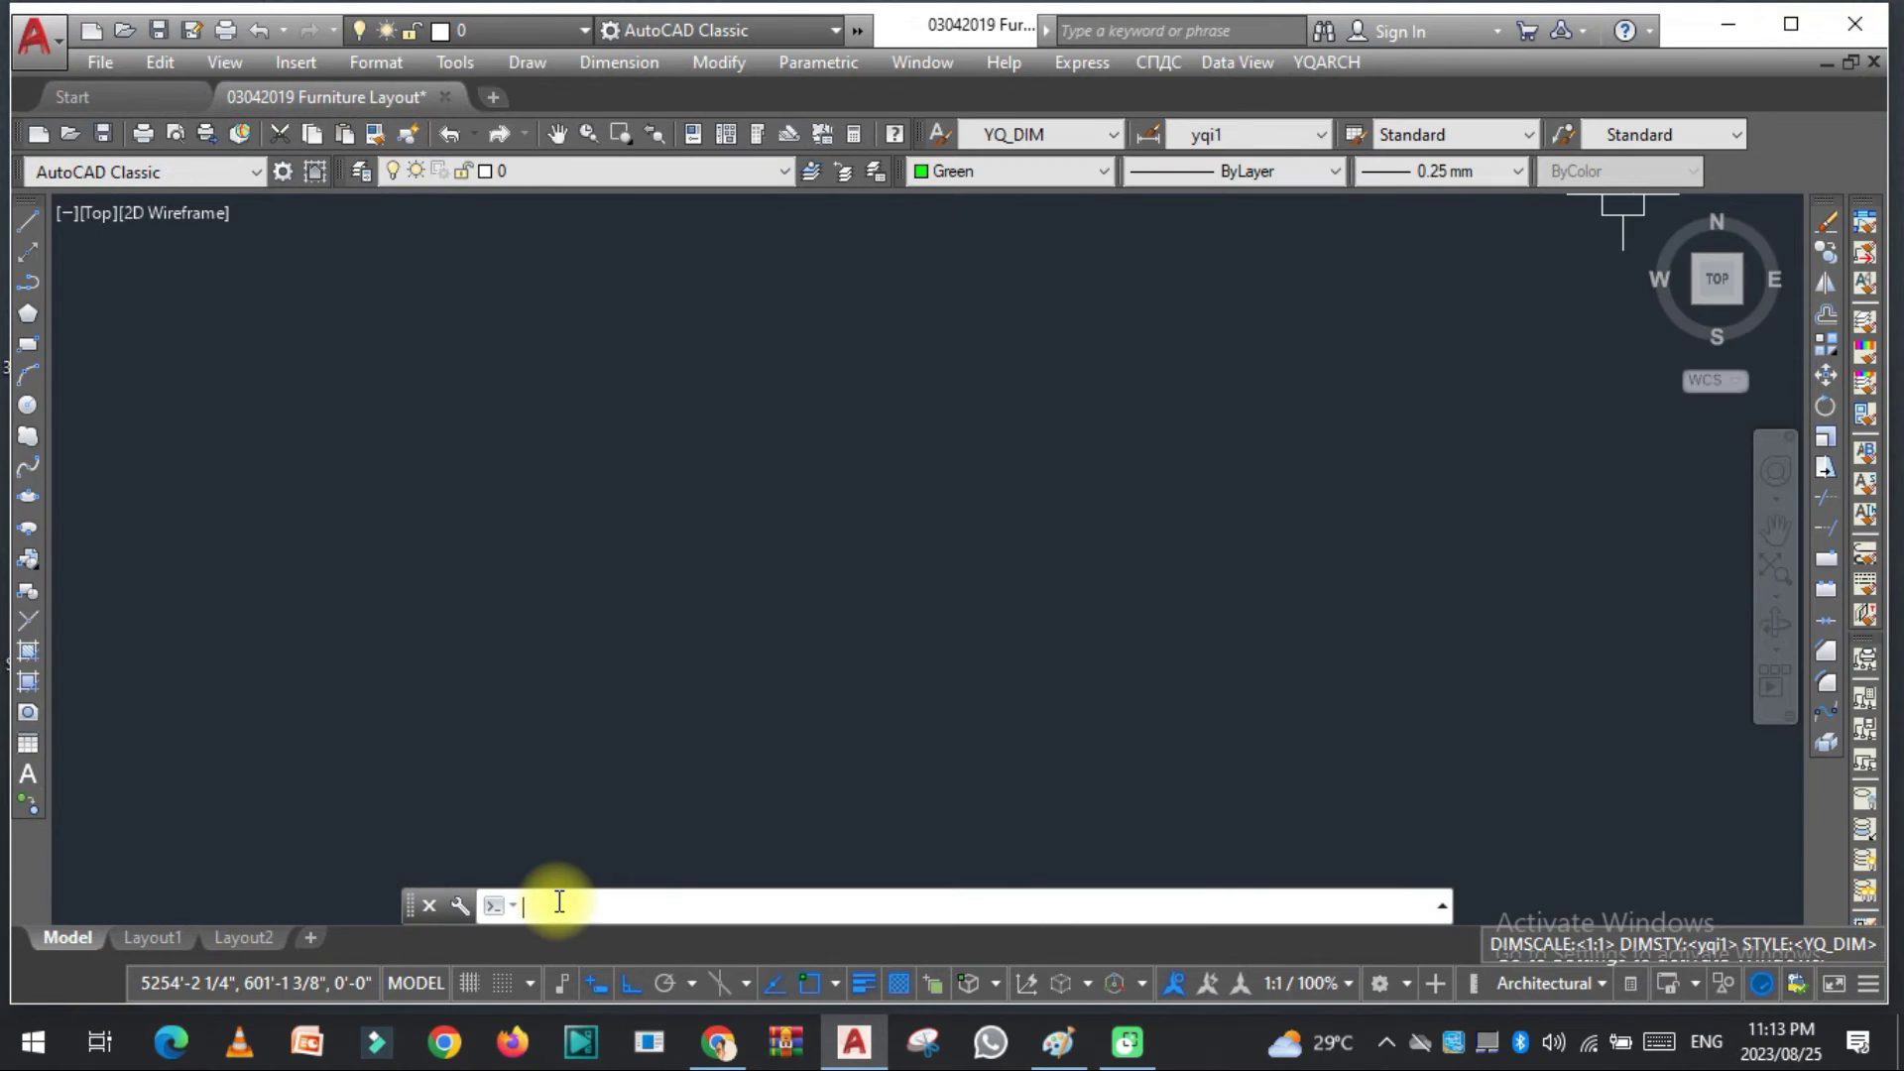
text(YQSYS)
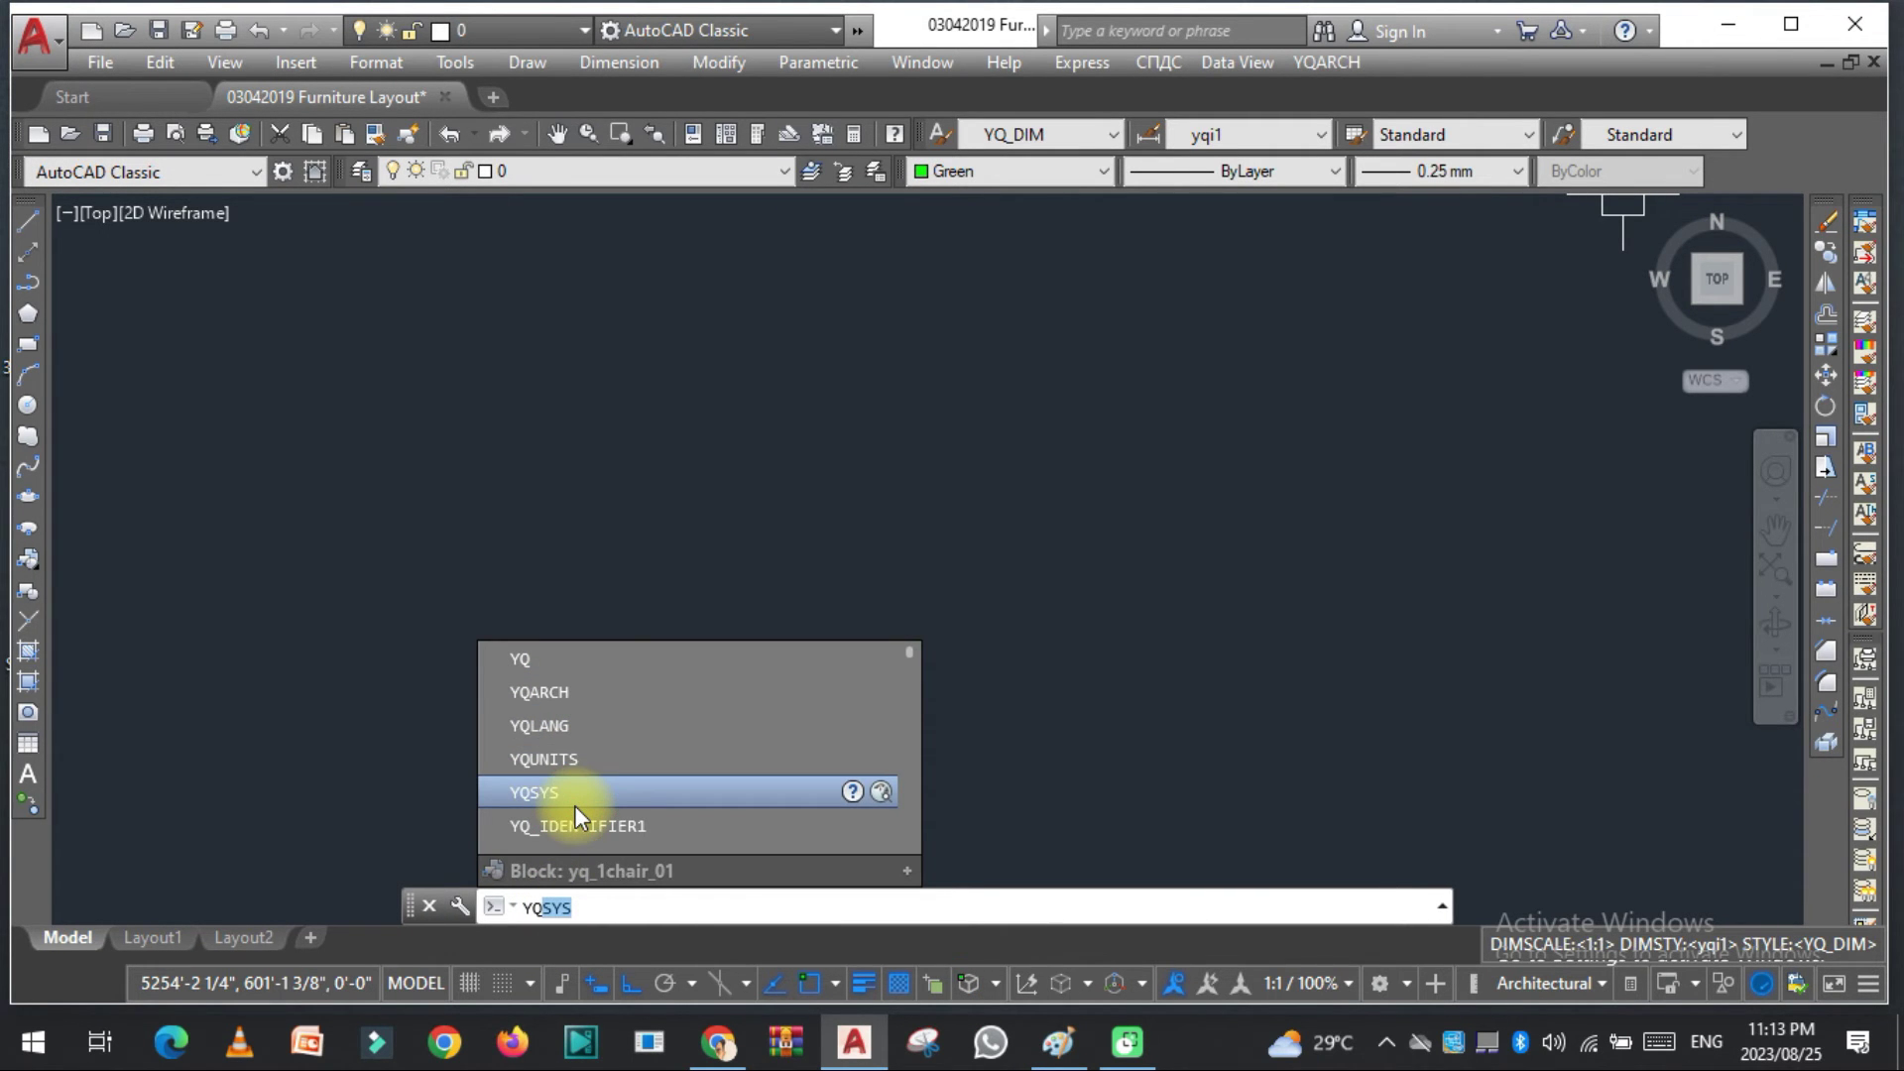
click(574, 803)
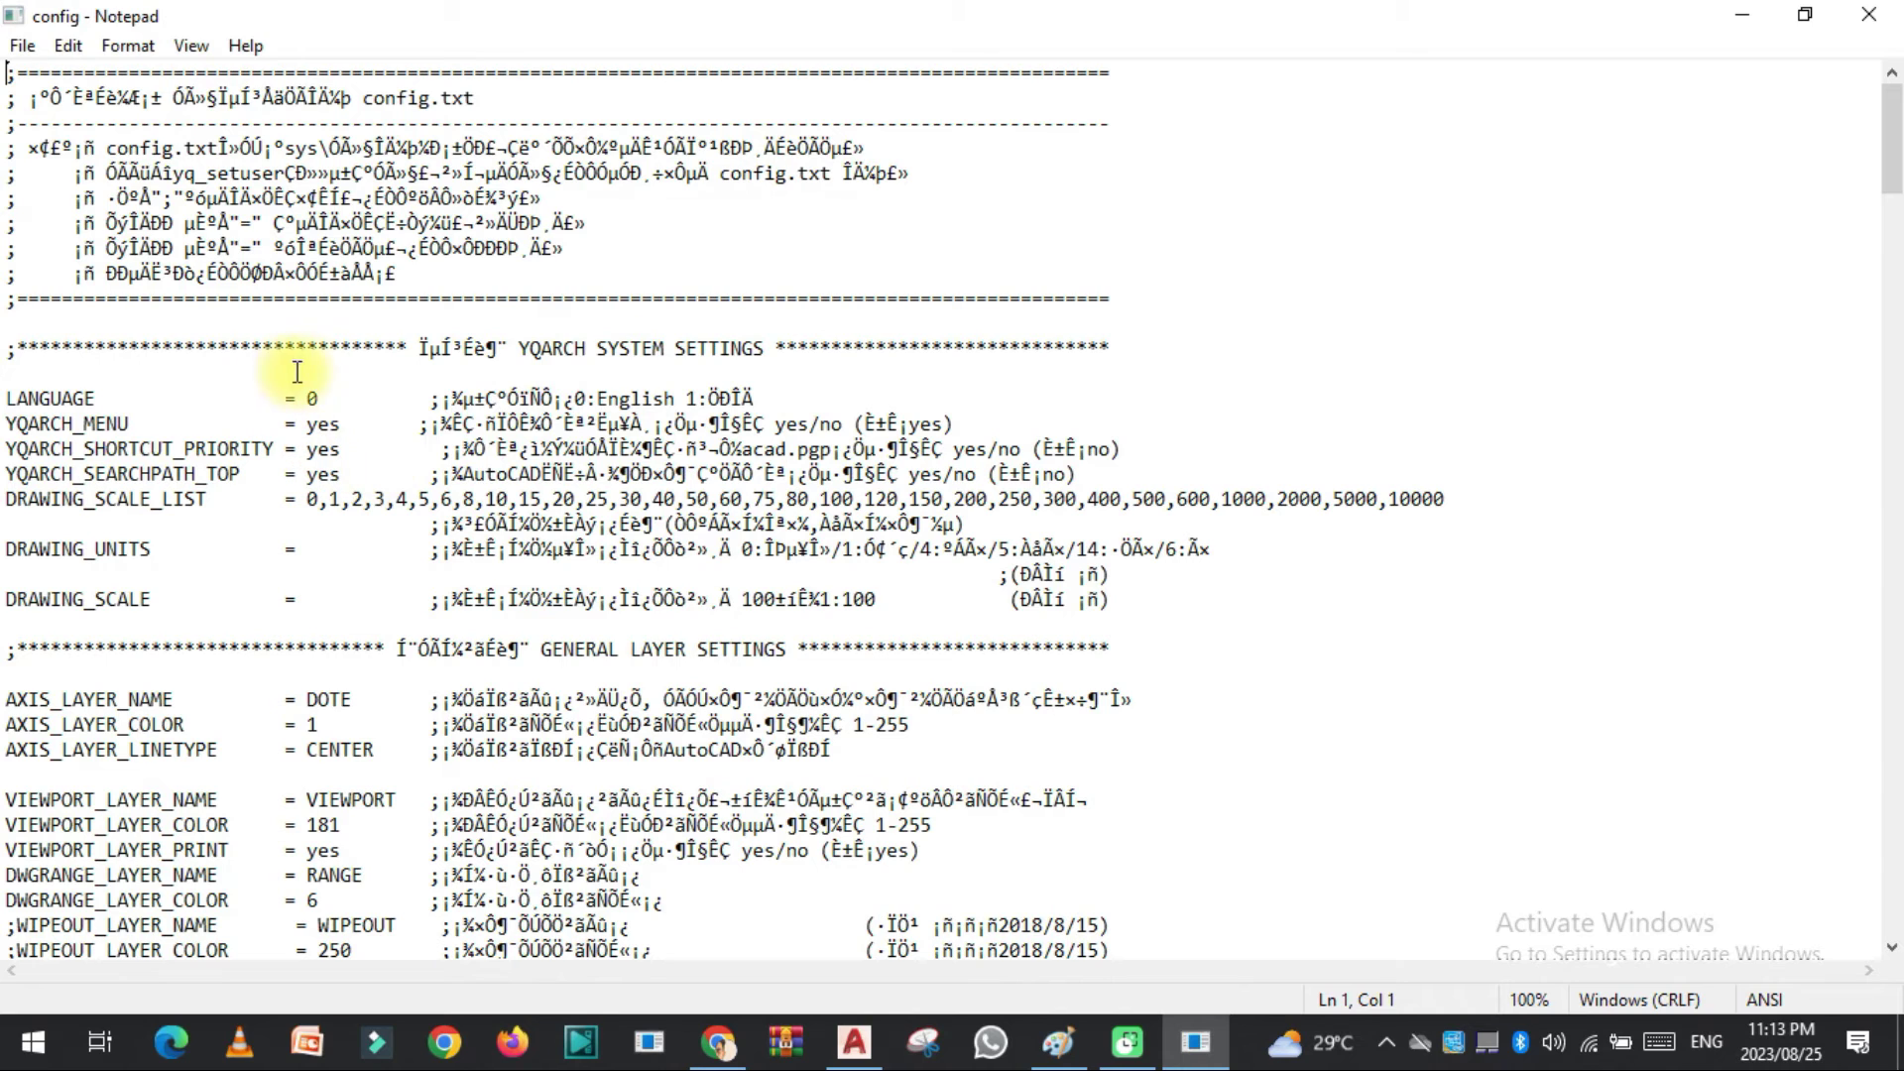
click(319, 397)
drag(338, 423, 308, 476)
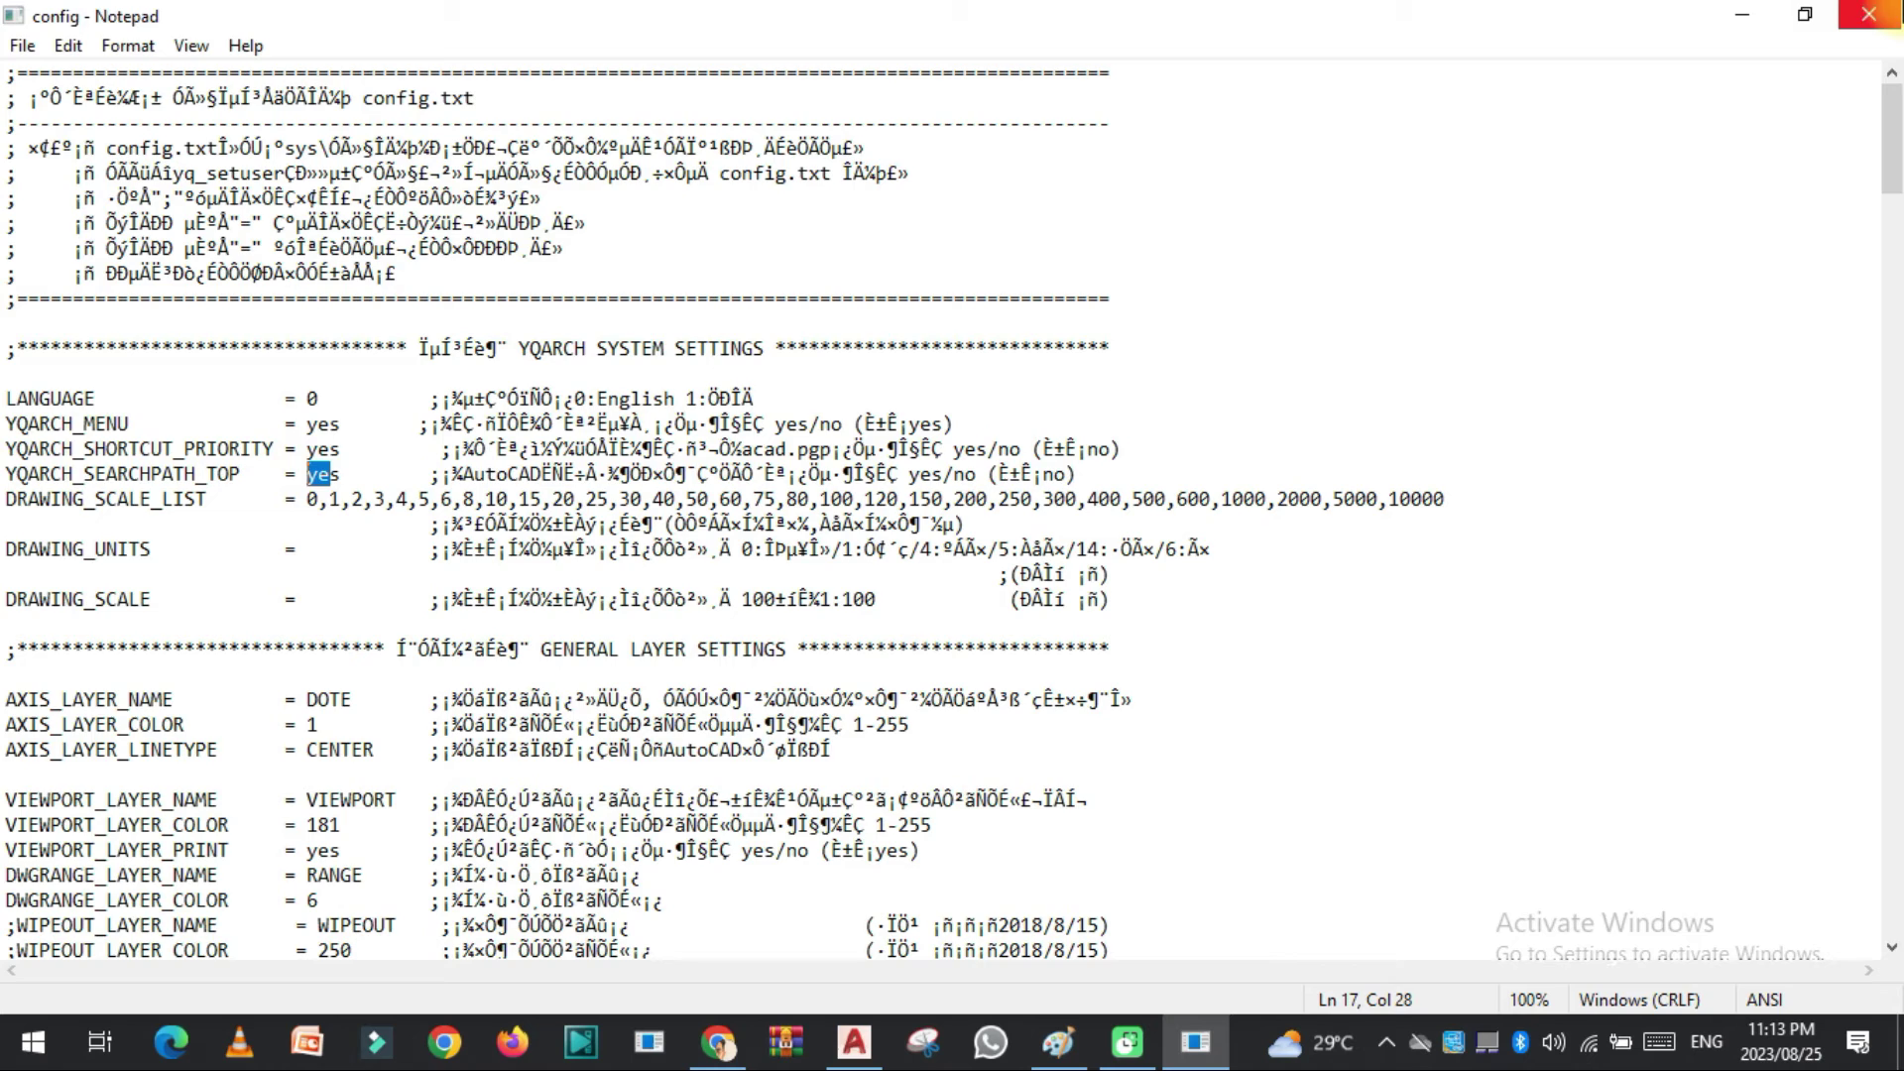
click(1869, 14)
text(YQS)
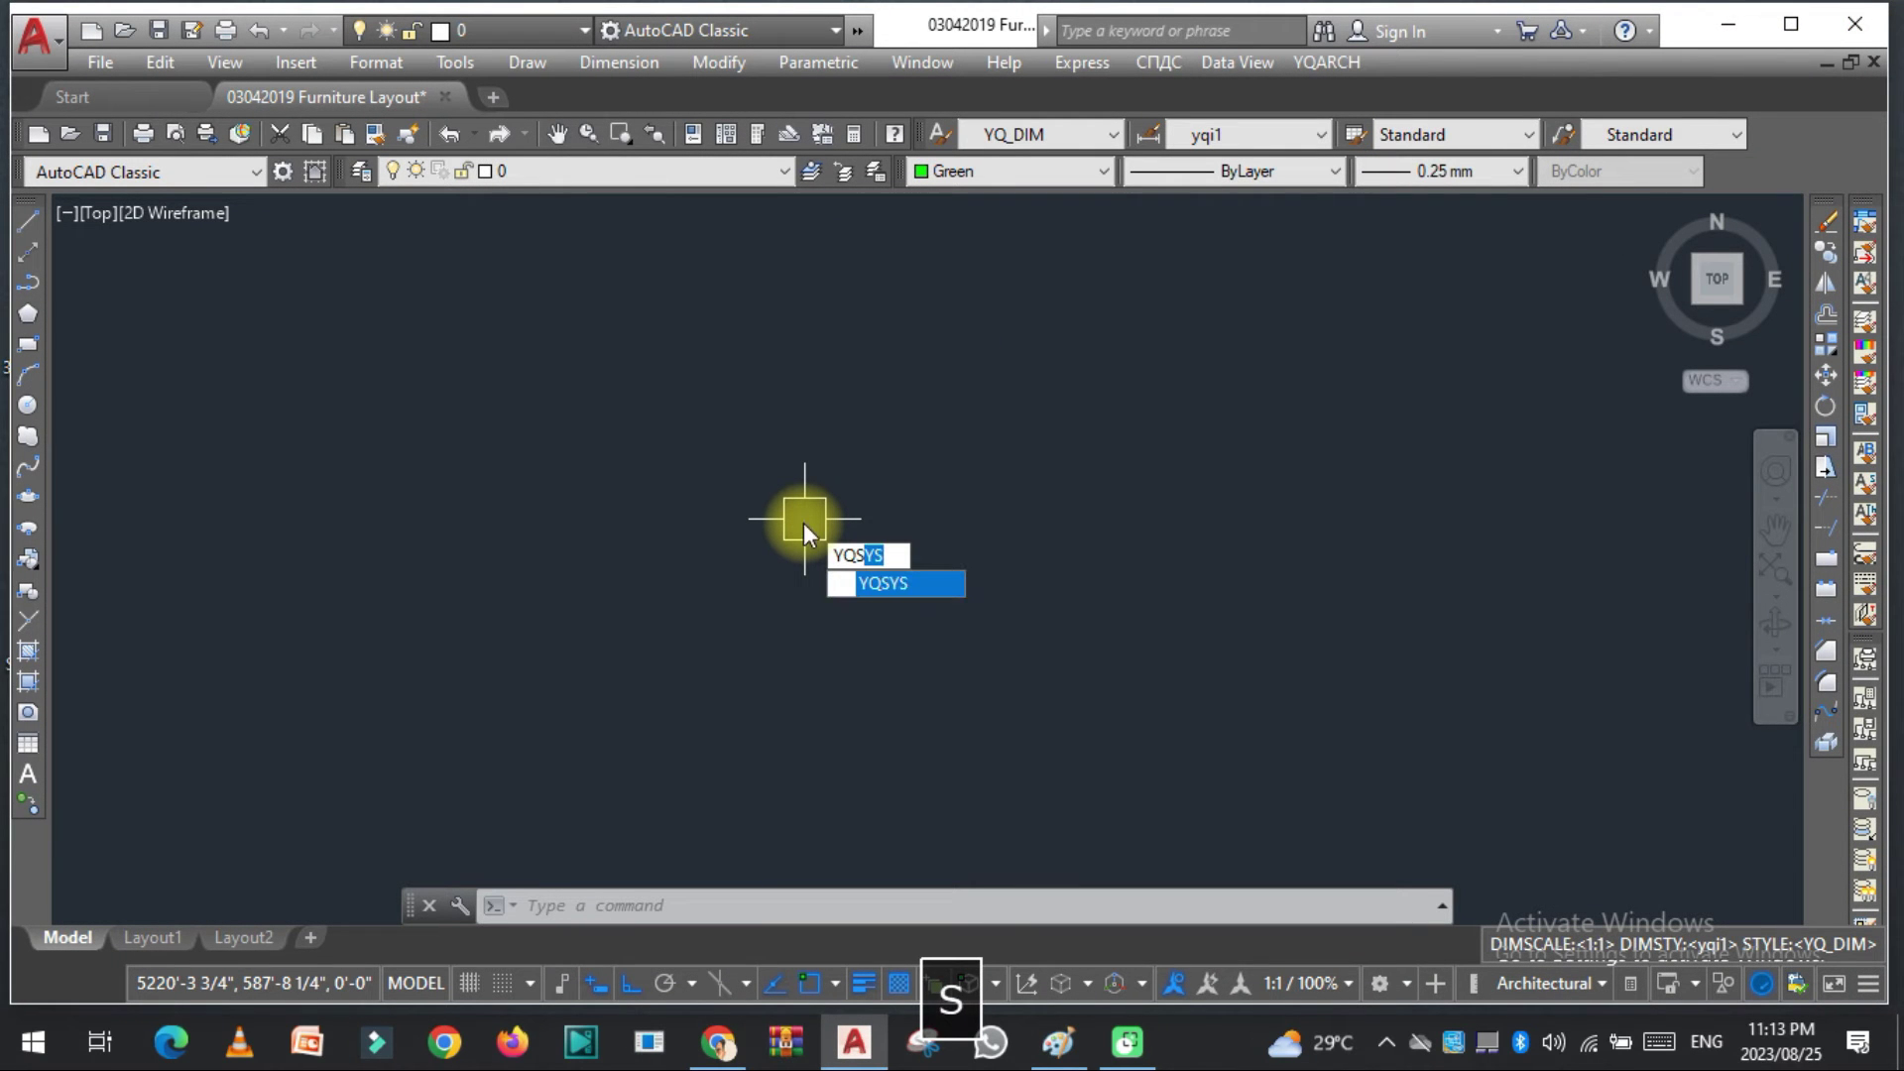
text(c)
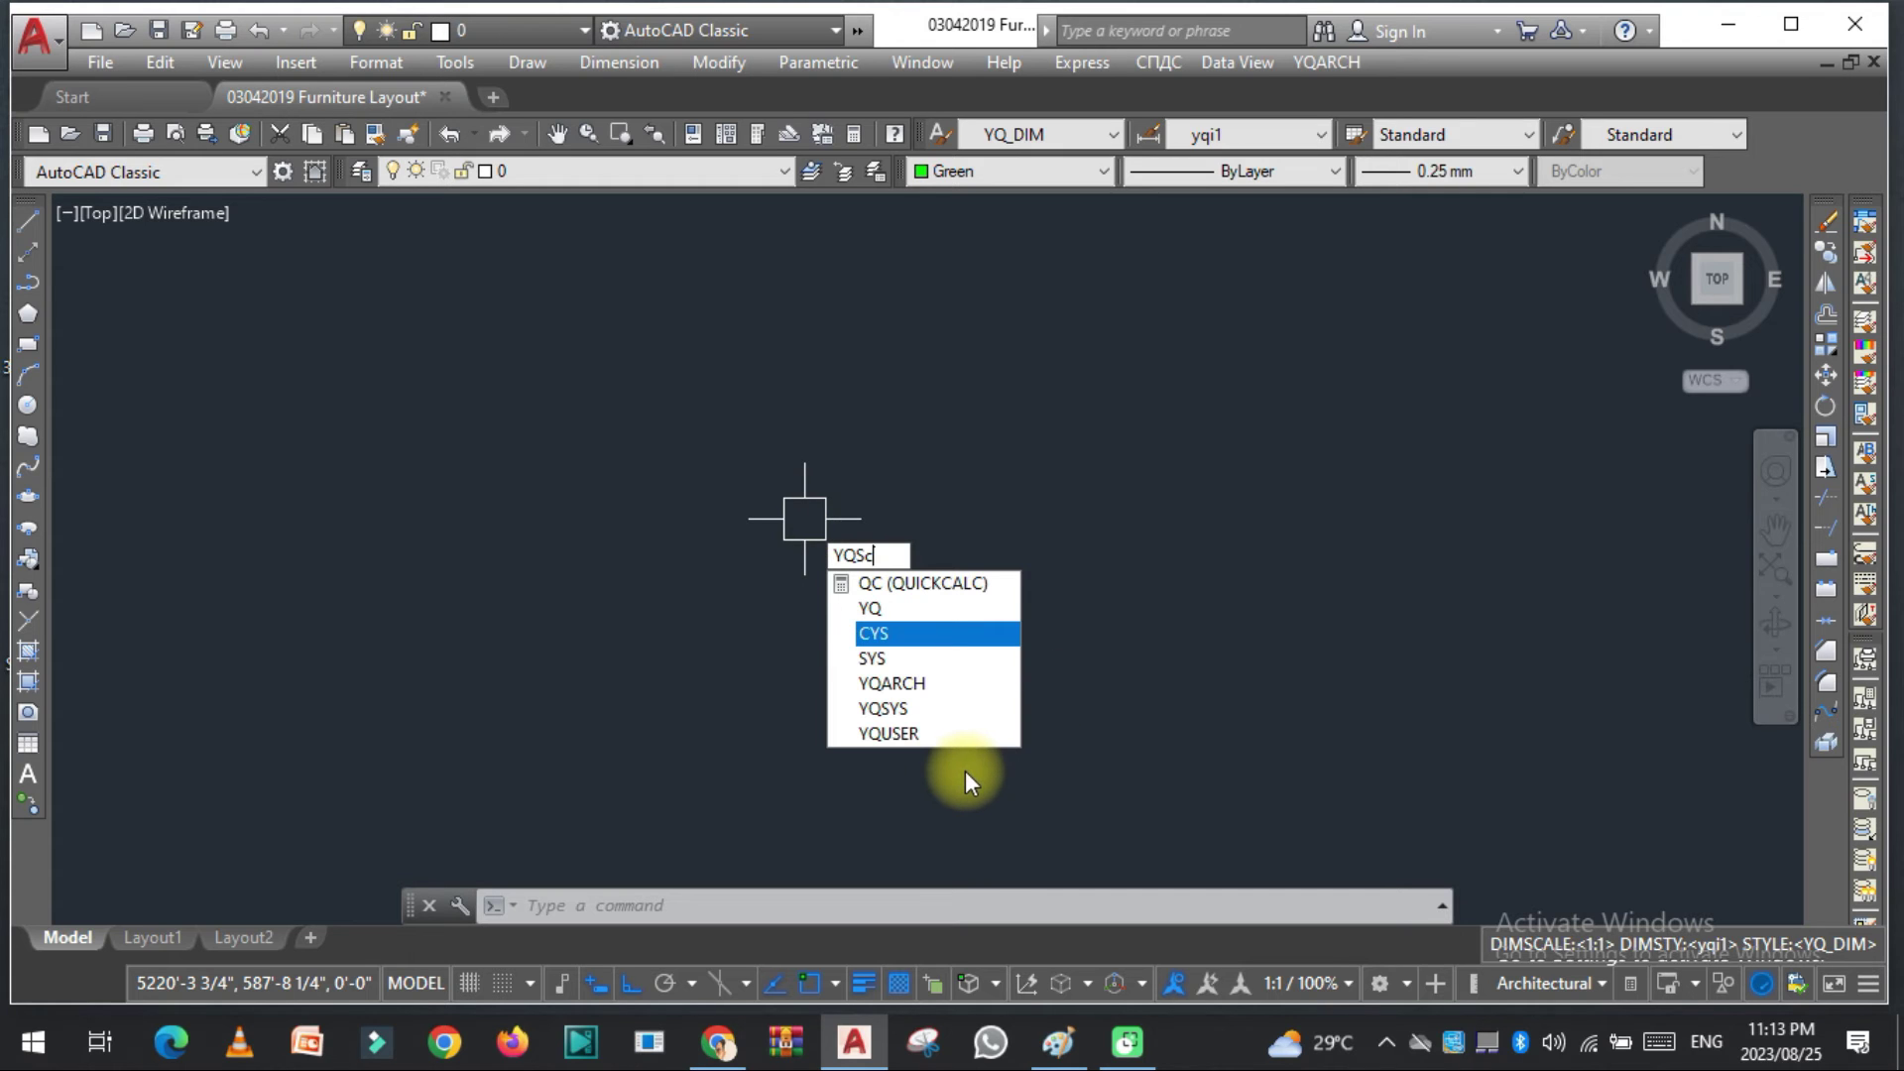
Step: Cancel the partial YQSc entry and the stray selection window with Esc
click(476, 507)
key(Escape)
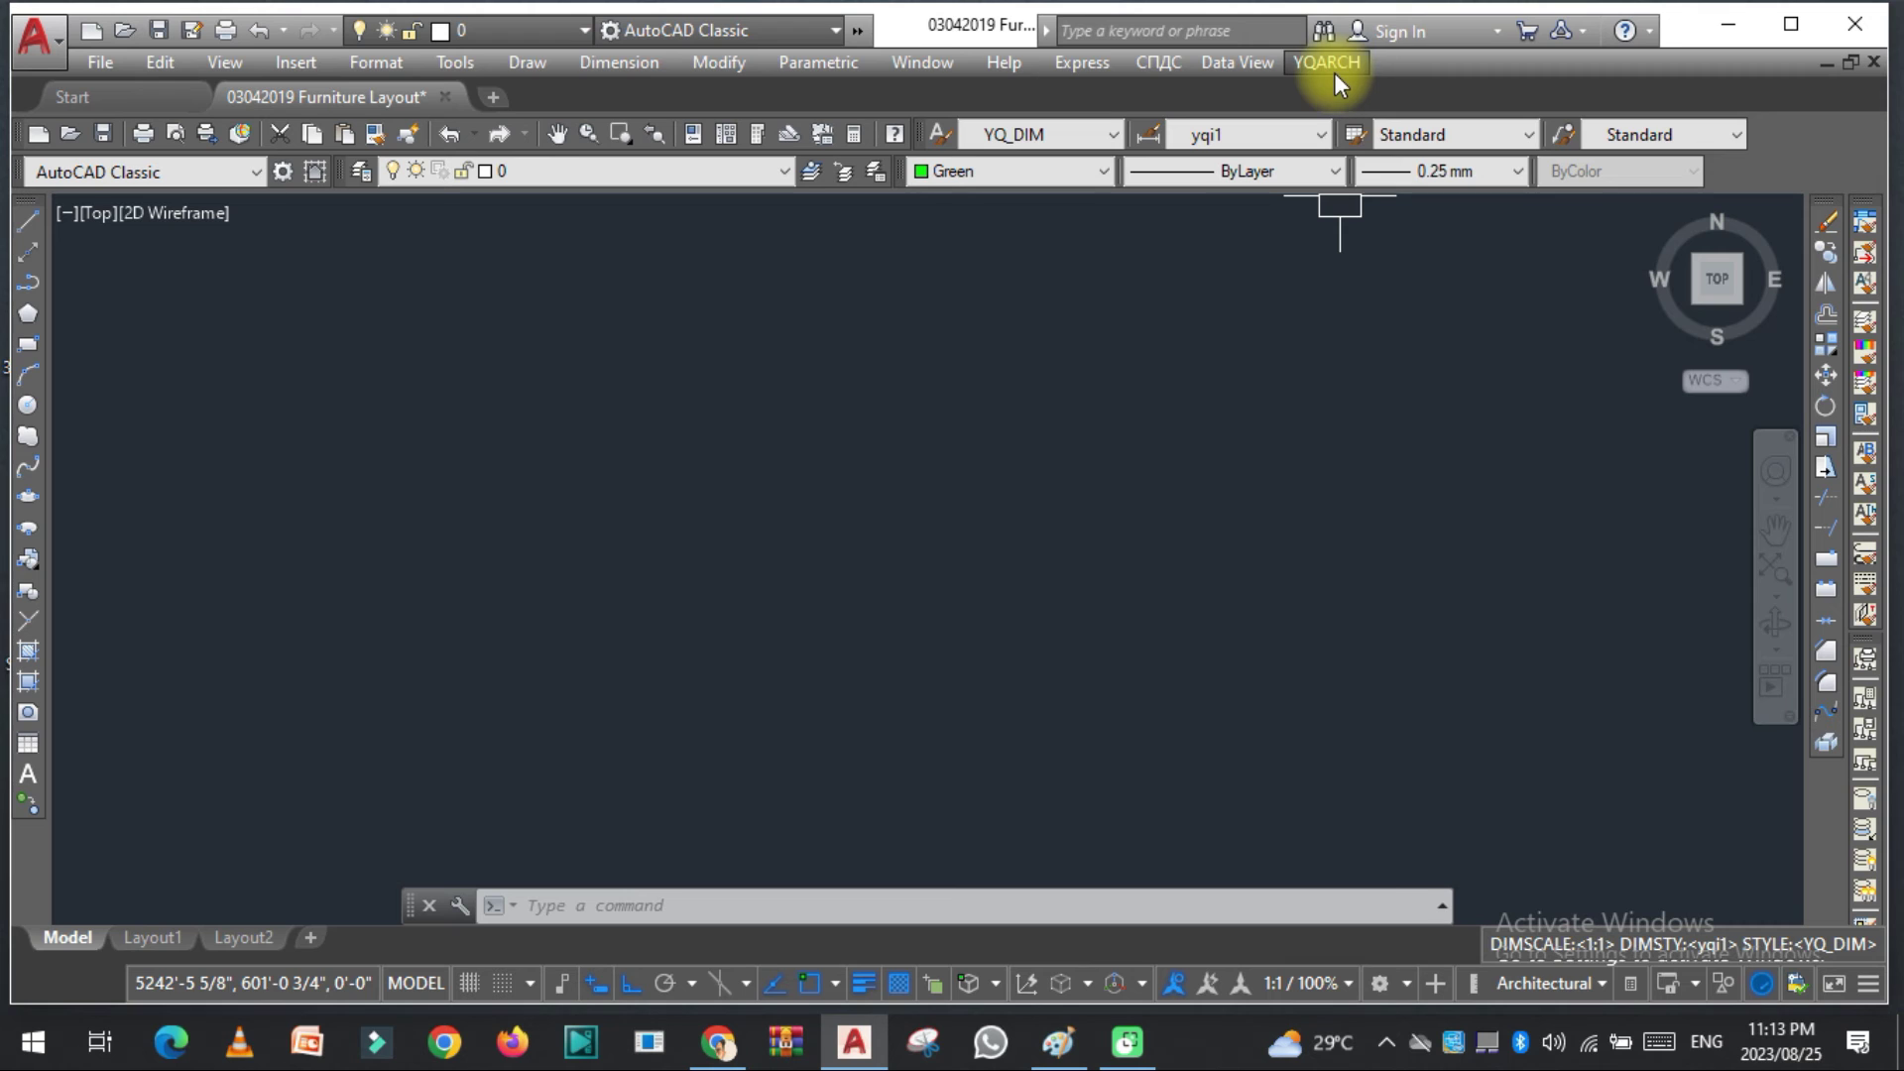
key(Escape)
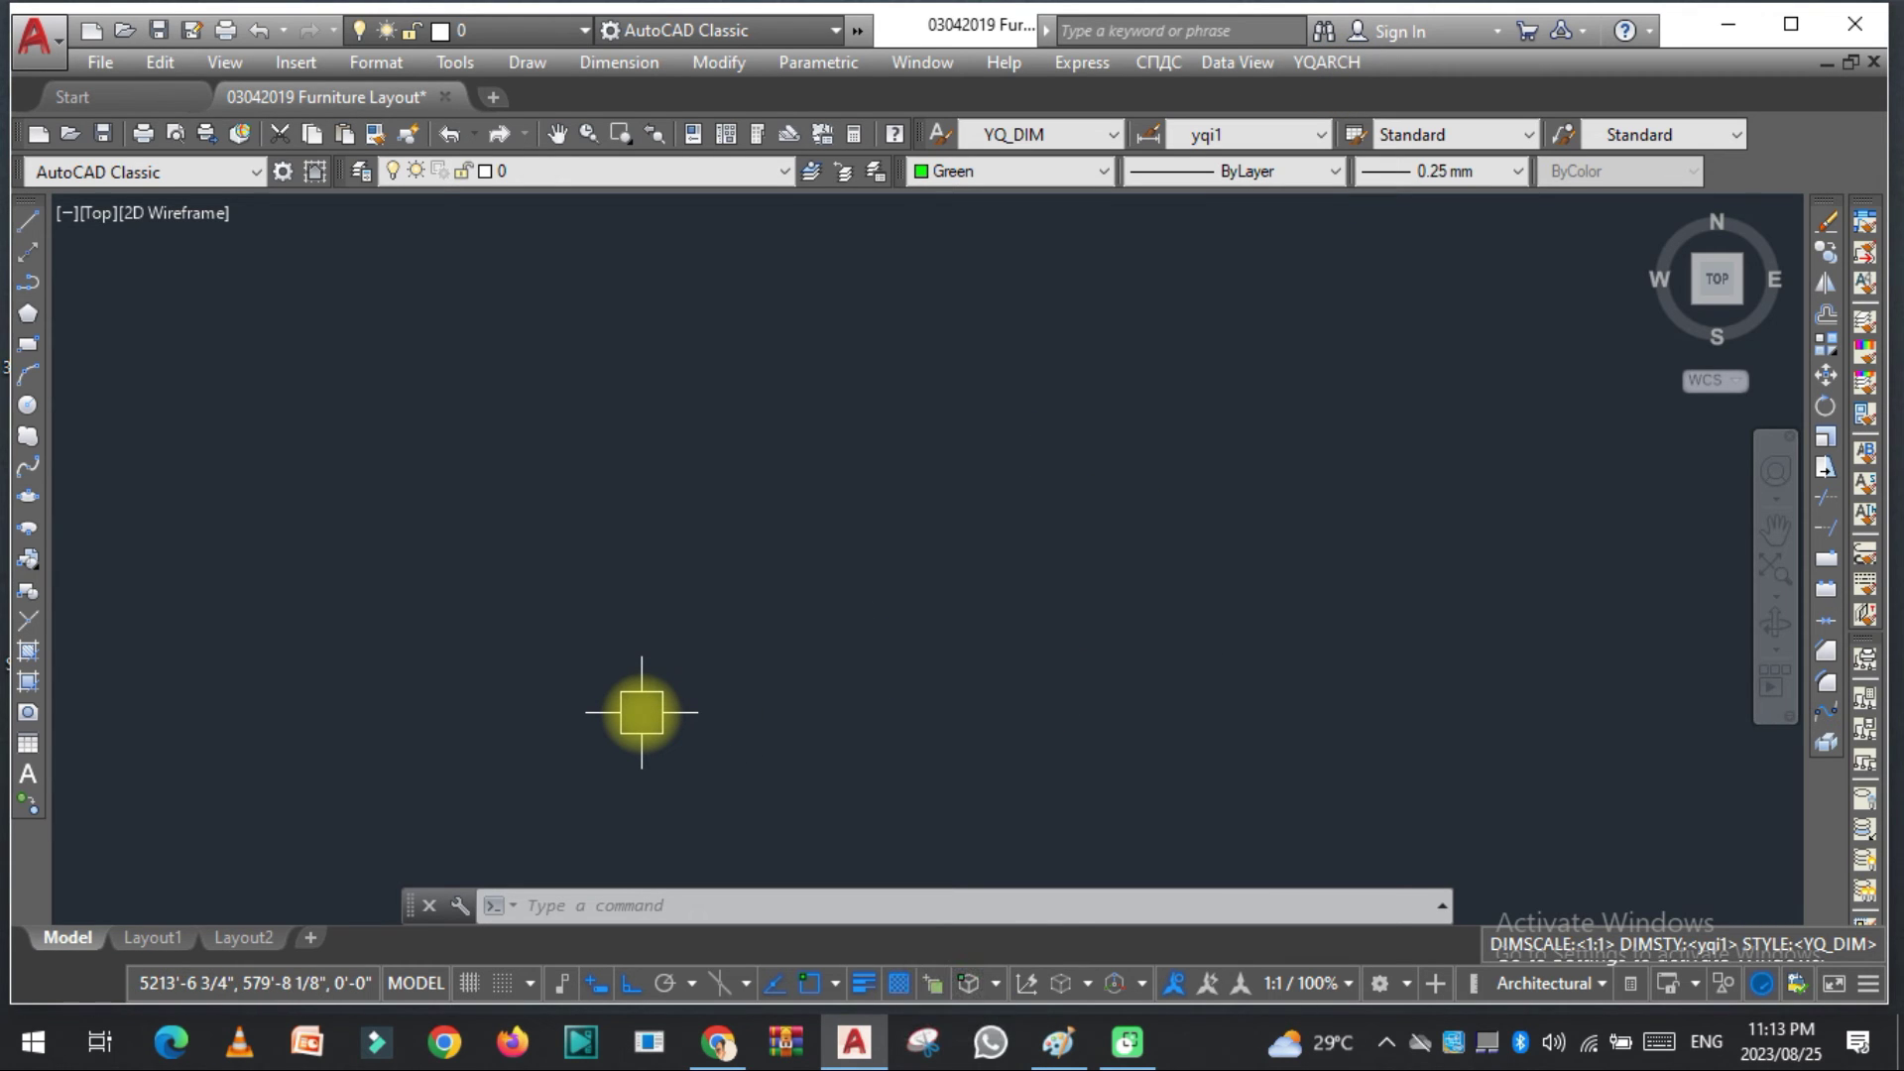
Step: Open the Plane Window/Door Command List from the YQArch pandect and select the ad2 Draw a Door shortcut
text(YQARc)
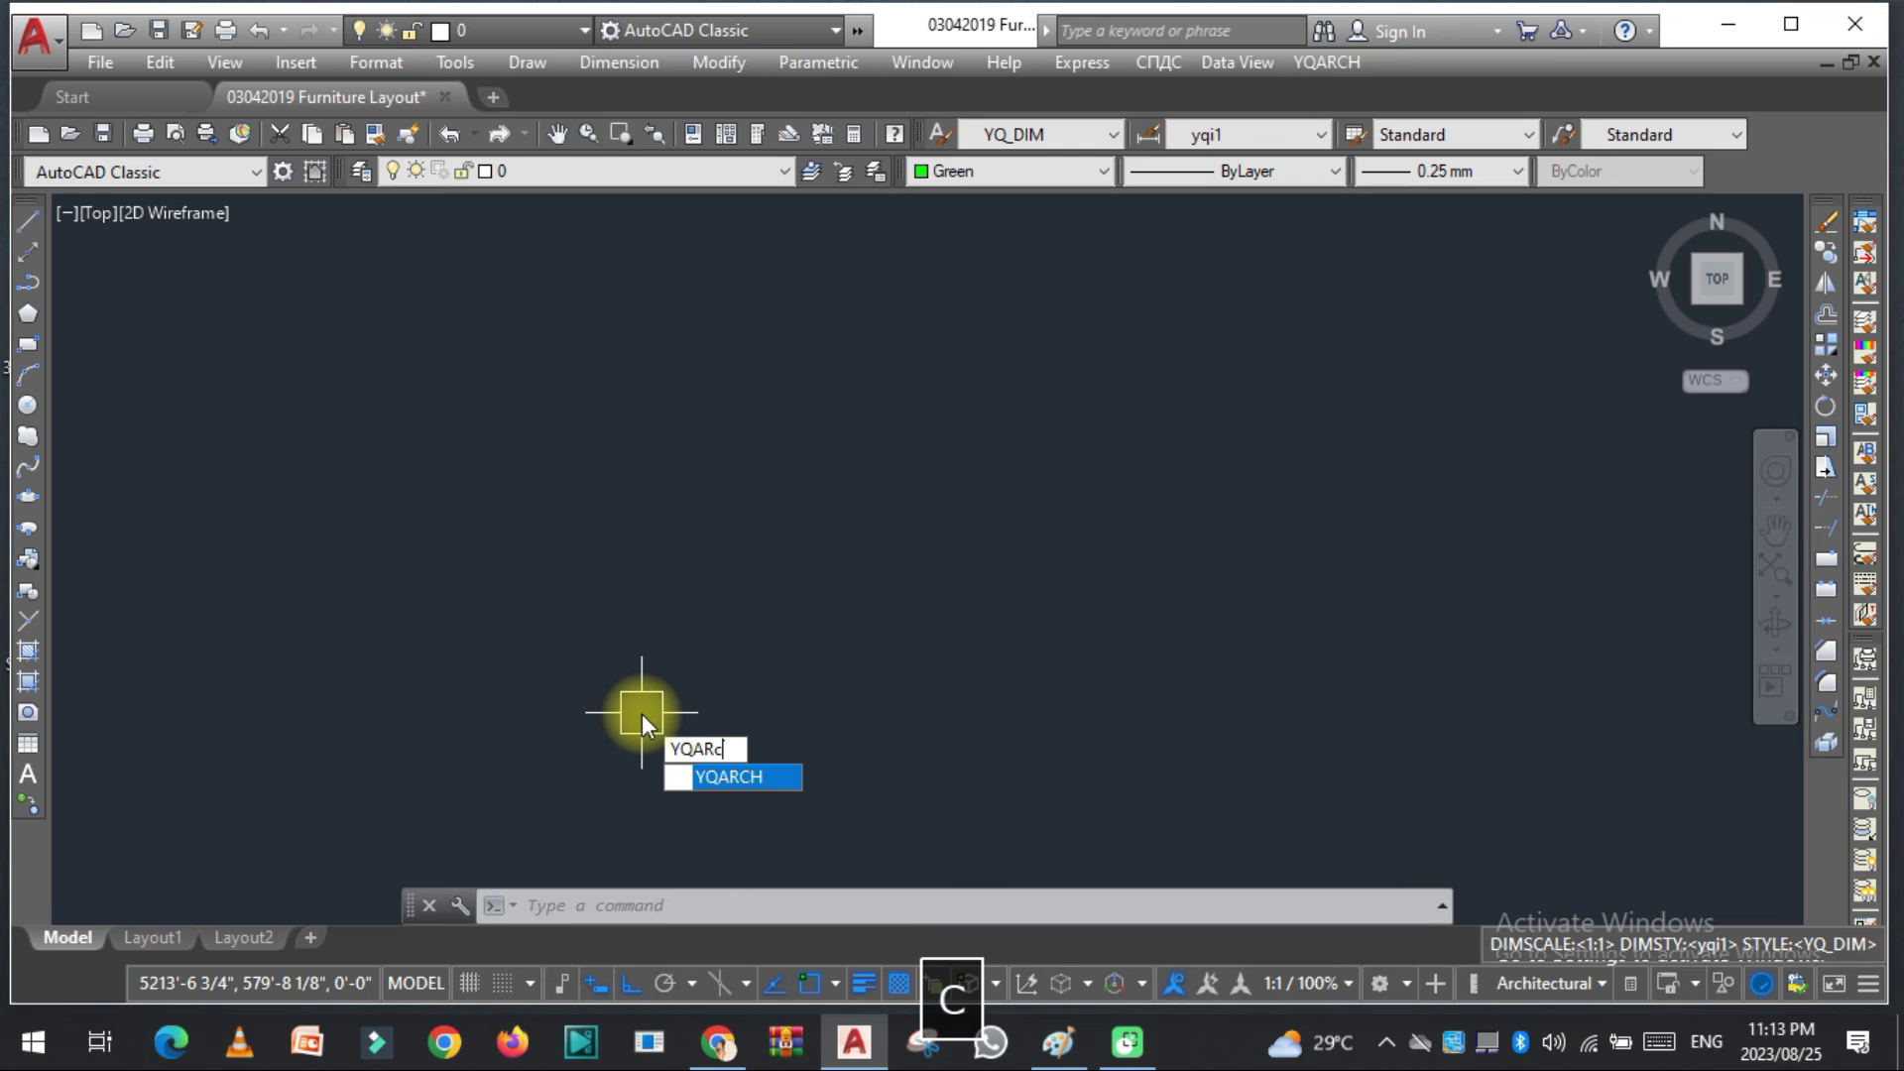
text(h)
key(space)
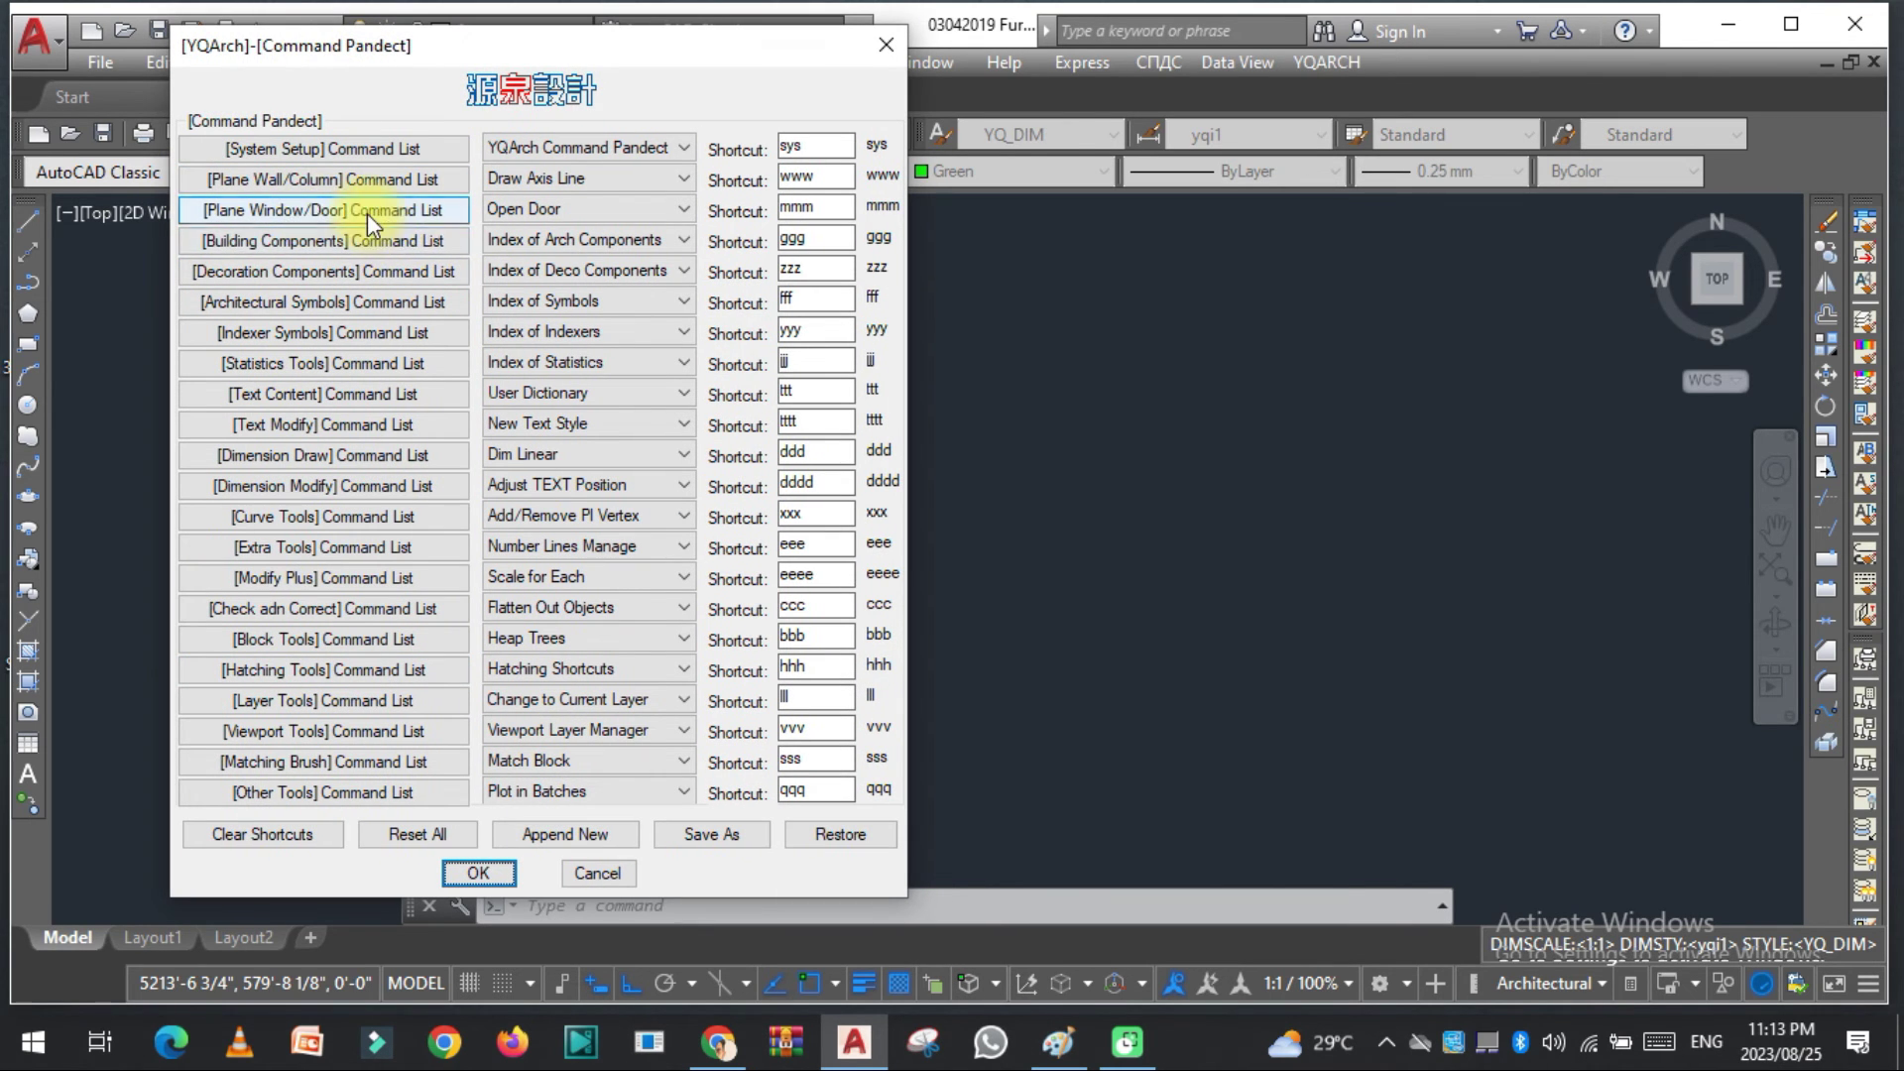
click(312, 213)
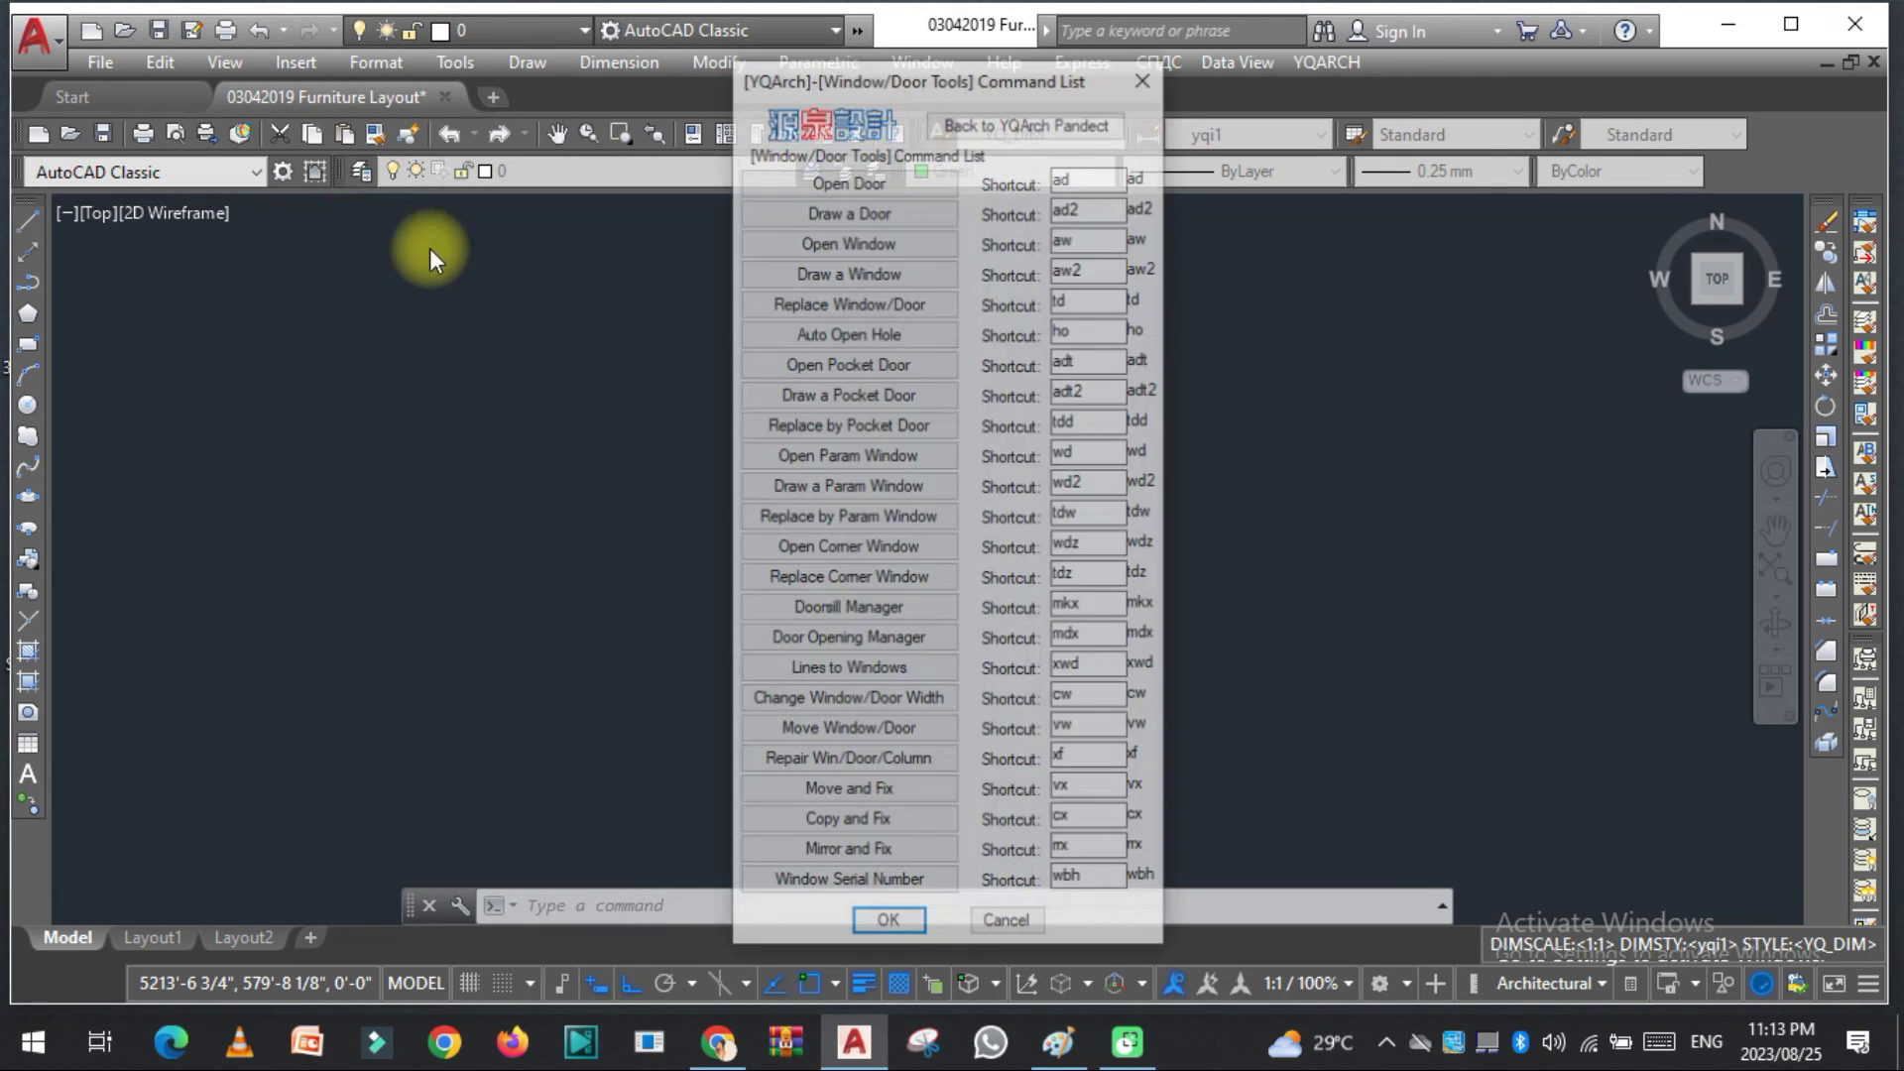
drag(800, 79, 439, 35)
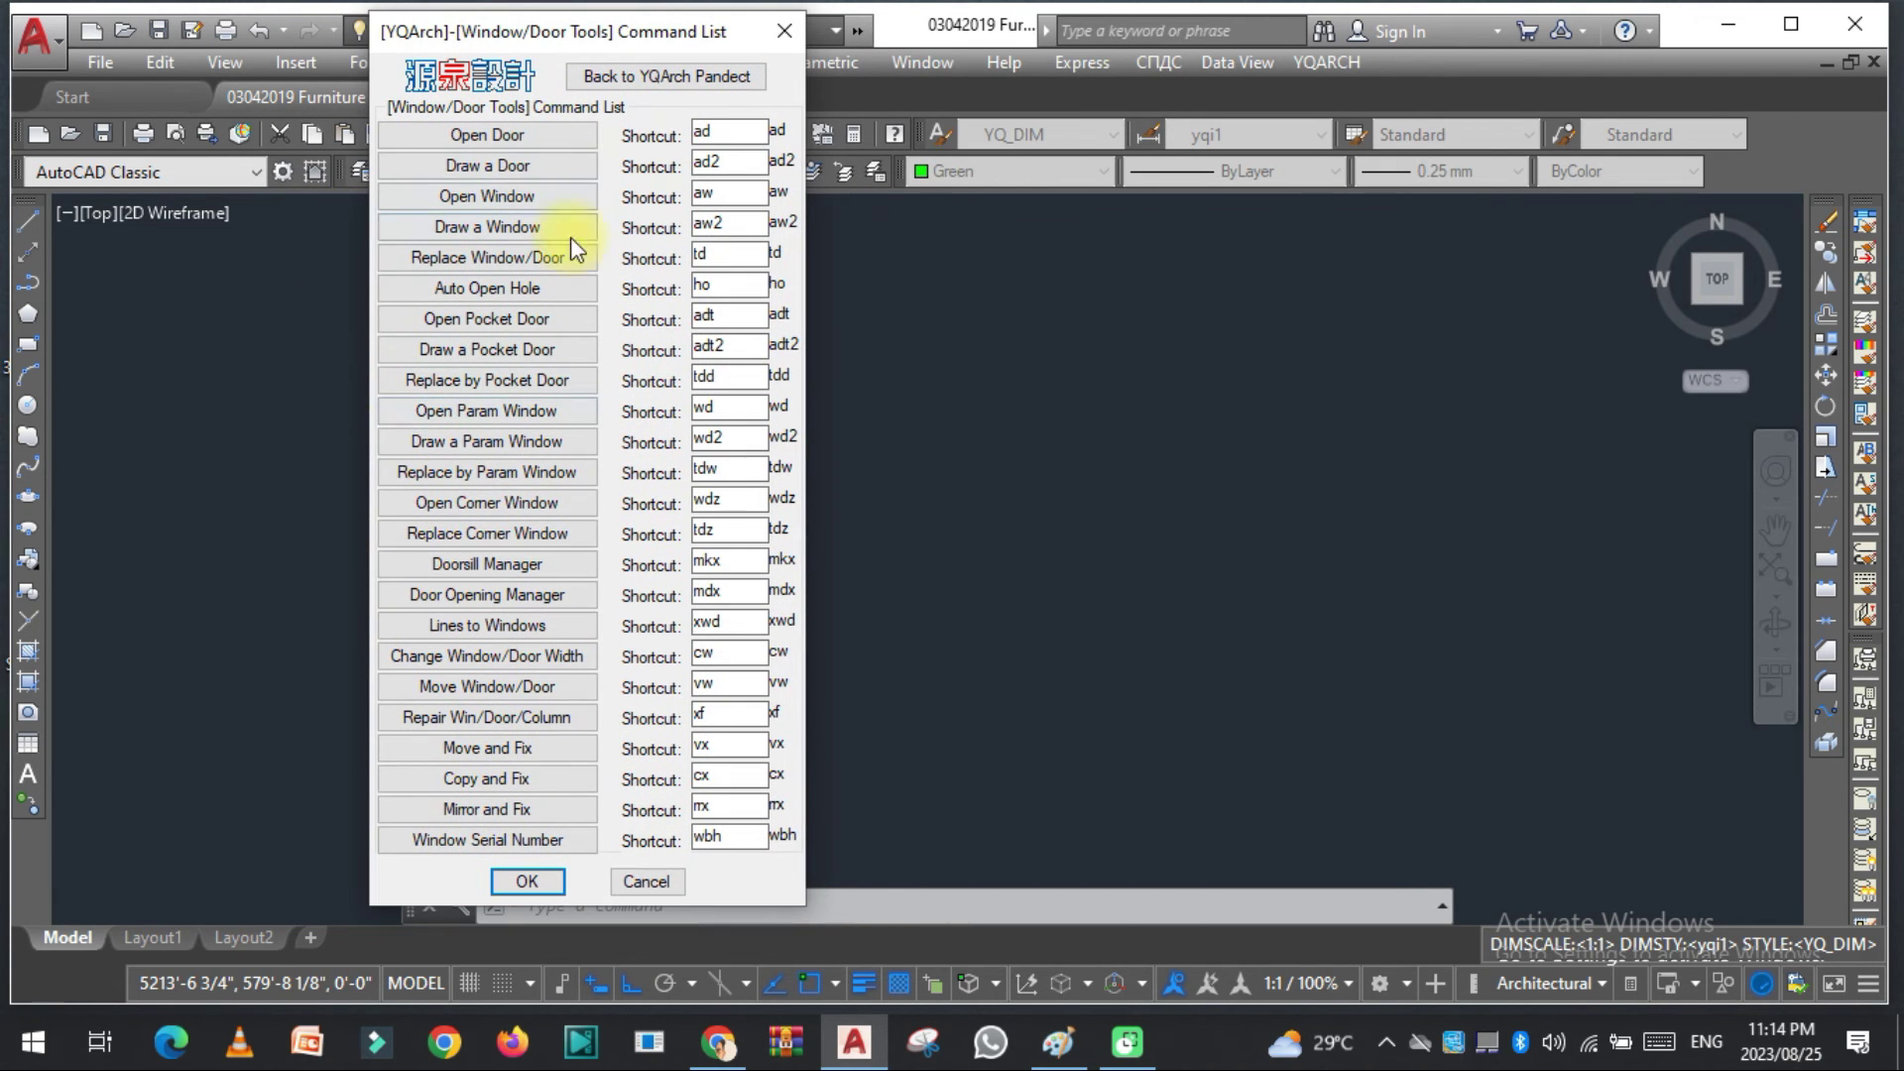
click(727, 163)
drag(728, 155, 674, 154)
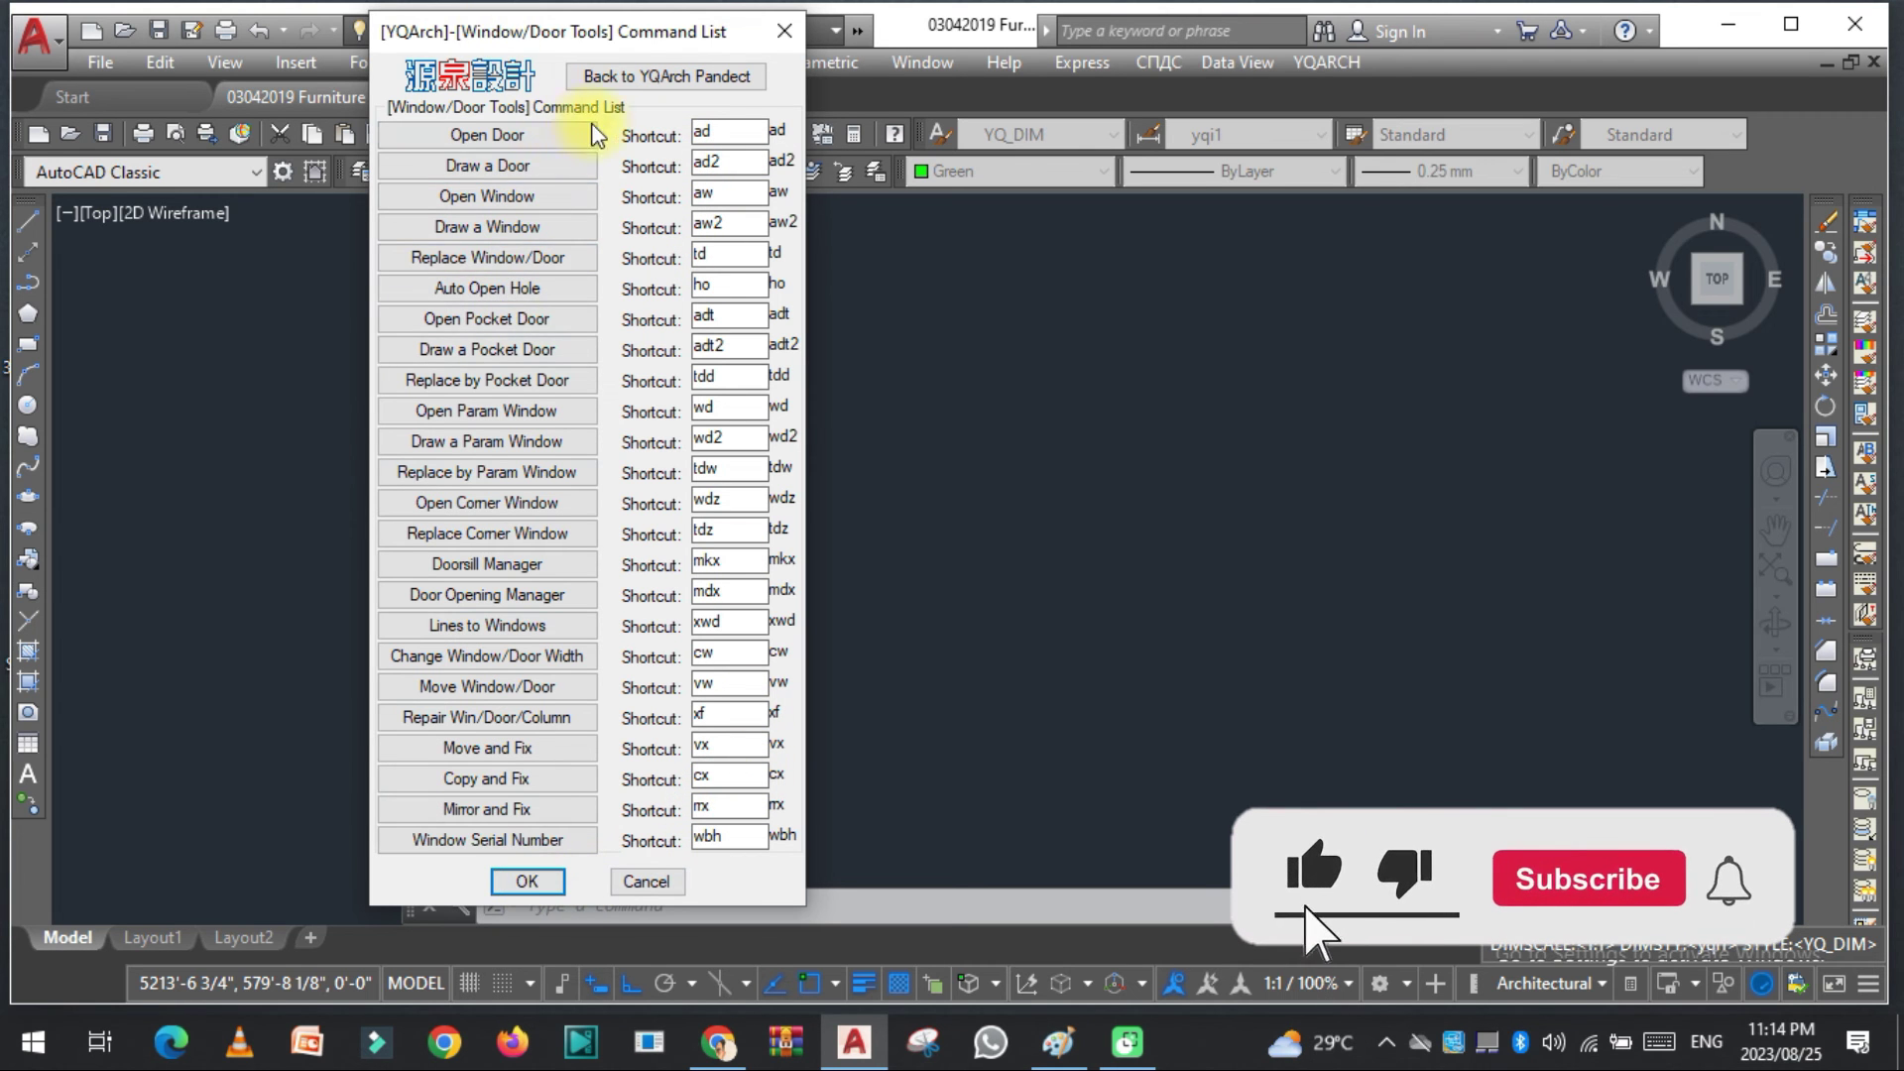
Step: Return to the pandect and open the Building Components Command List, triggering the yqtemp$.dcl error
click(617, 76)
drag(624, 76, 348, 126)
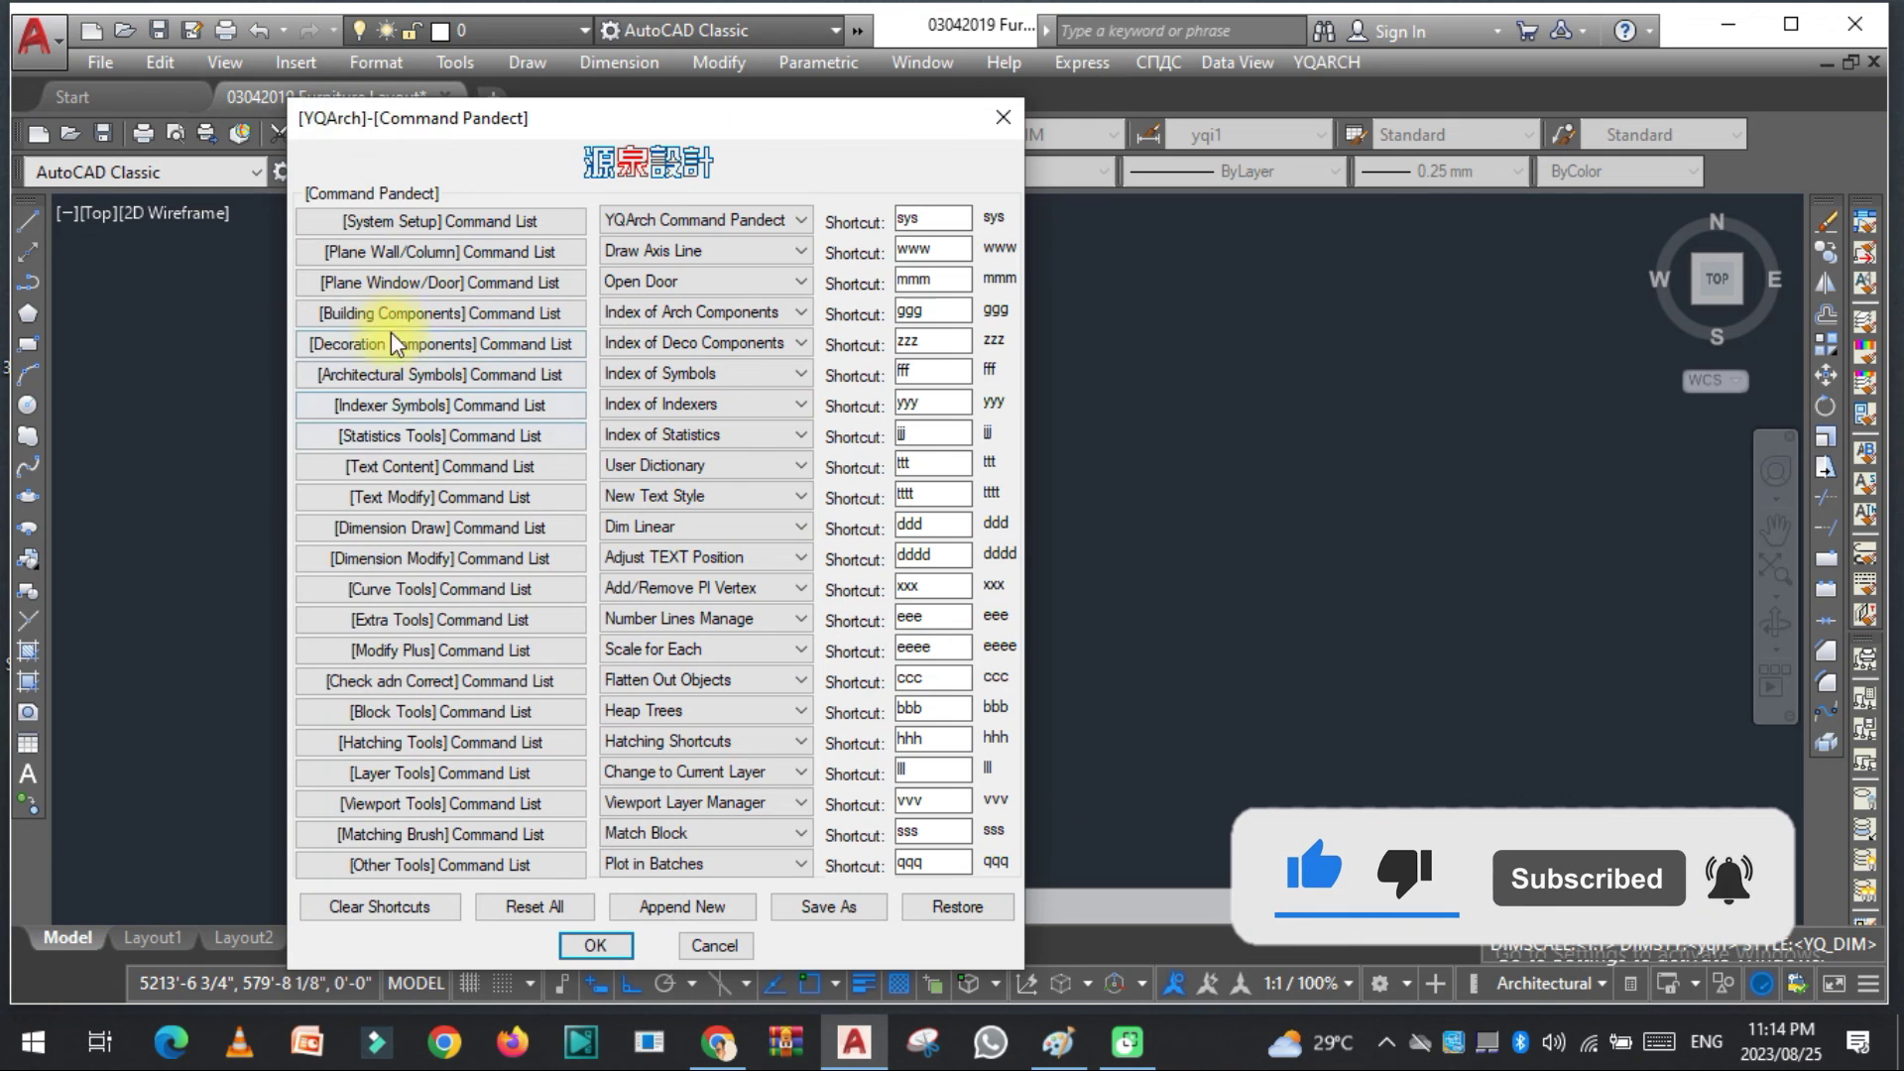
click(416, 316)
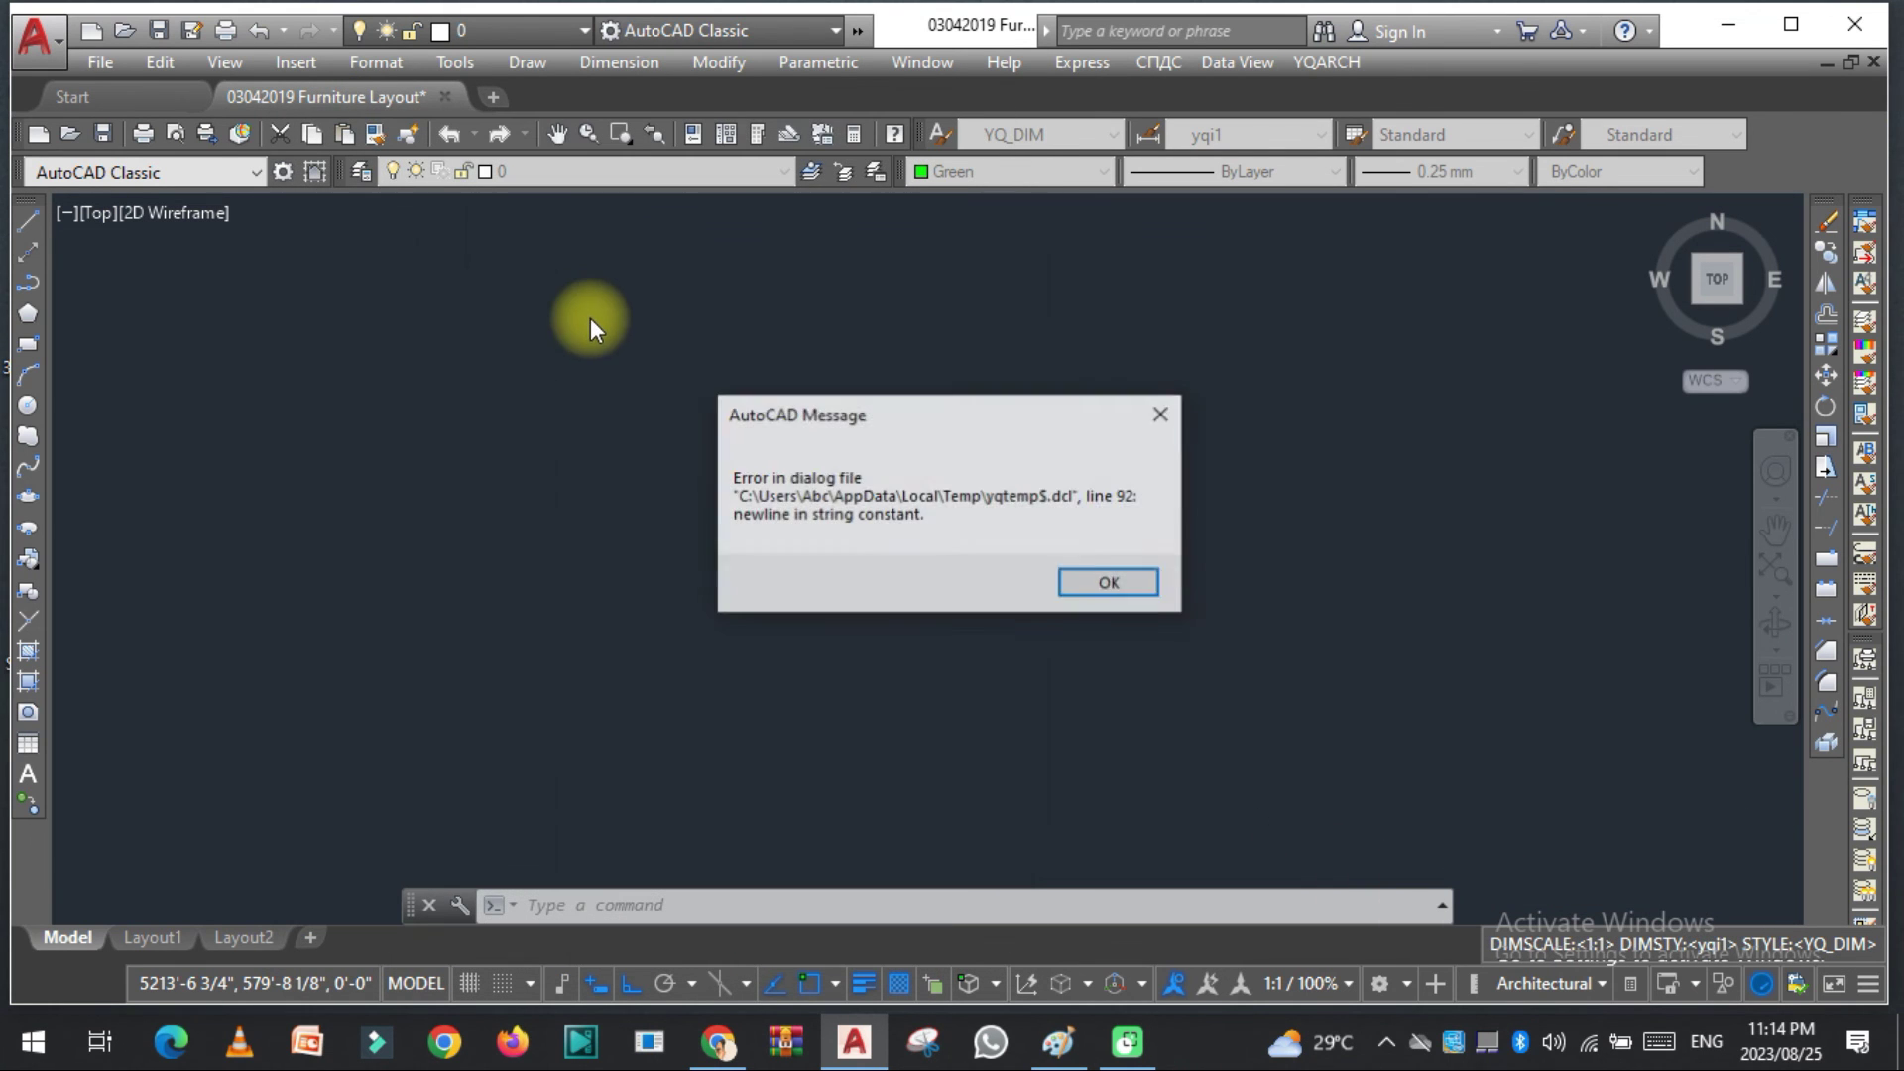
Step: Dismiss the dialog-file error, open YQARCH > Building Components > Plan of Arc Staircase, then cancel without drawing
click(1125, 584)
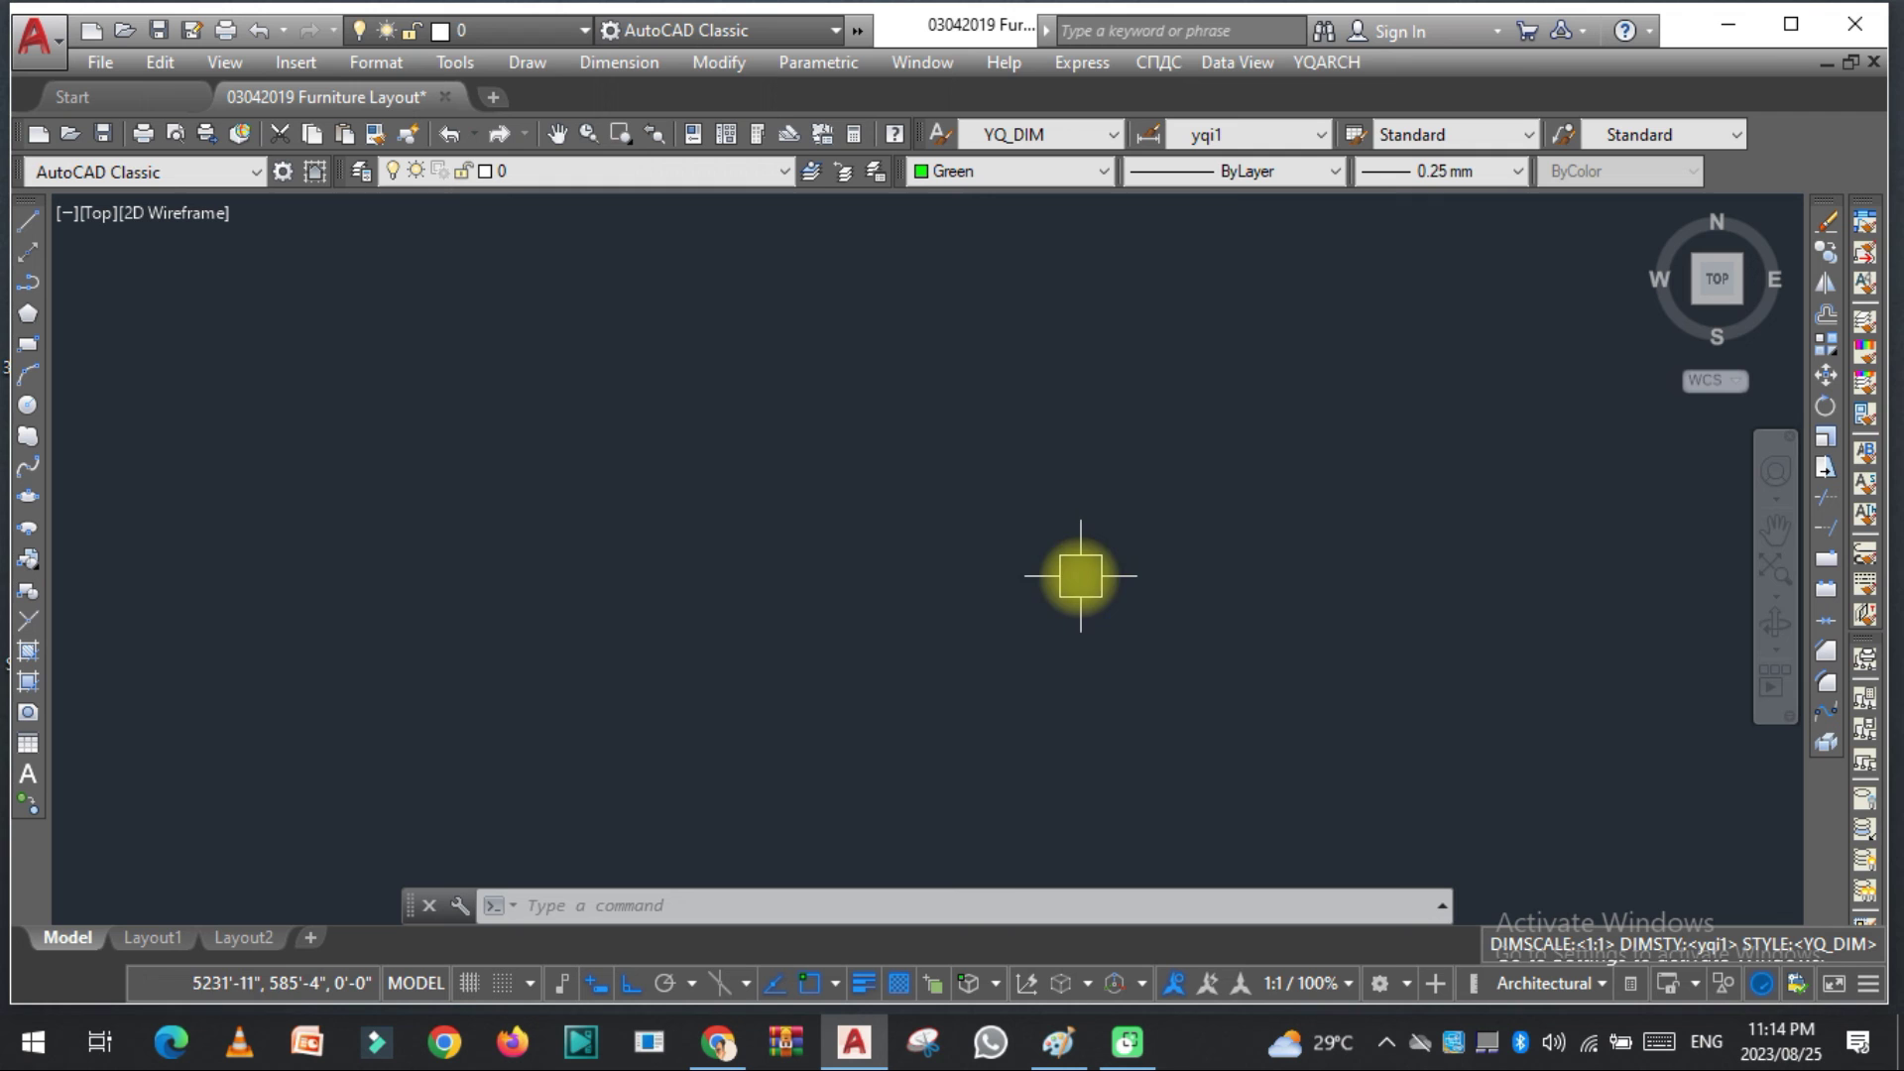
click(1336, 63)
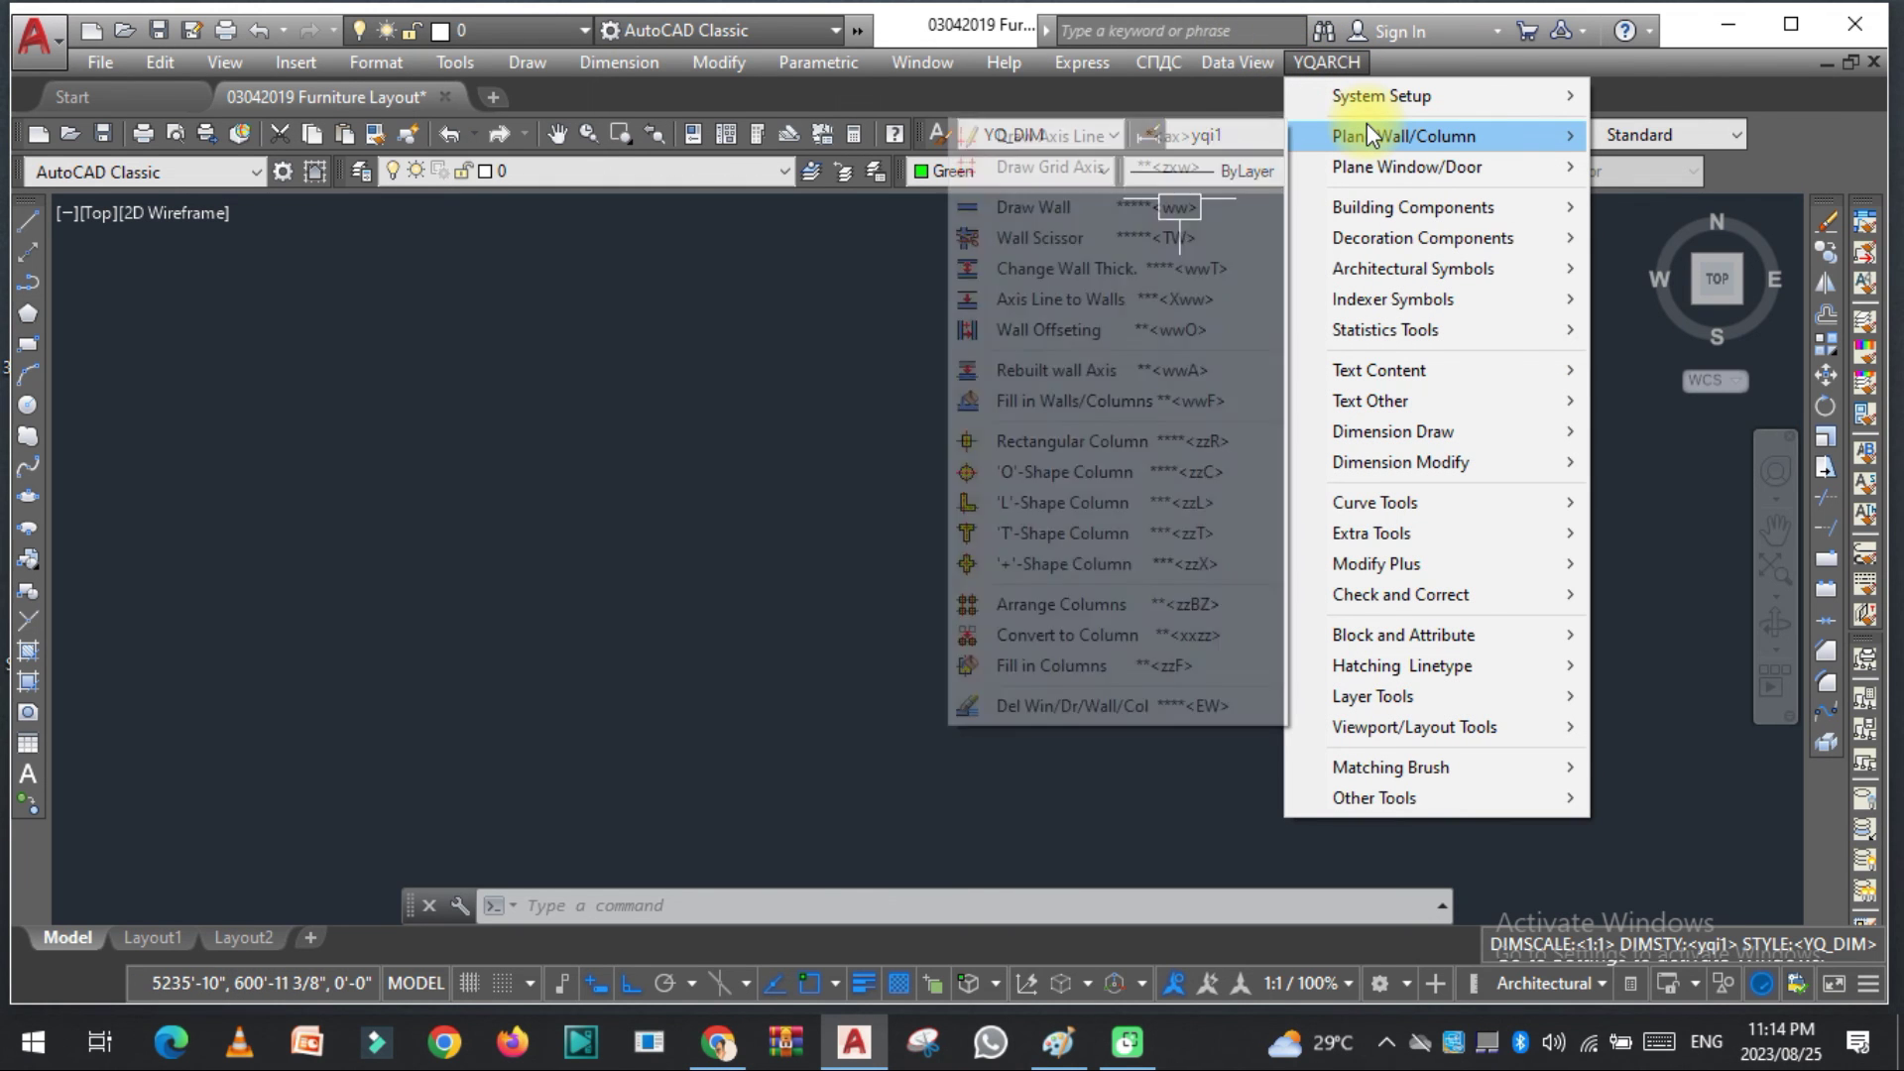
mouse_move(1365, 213)
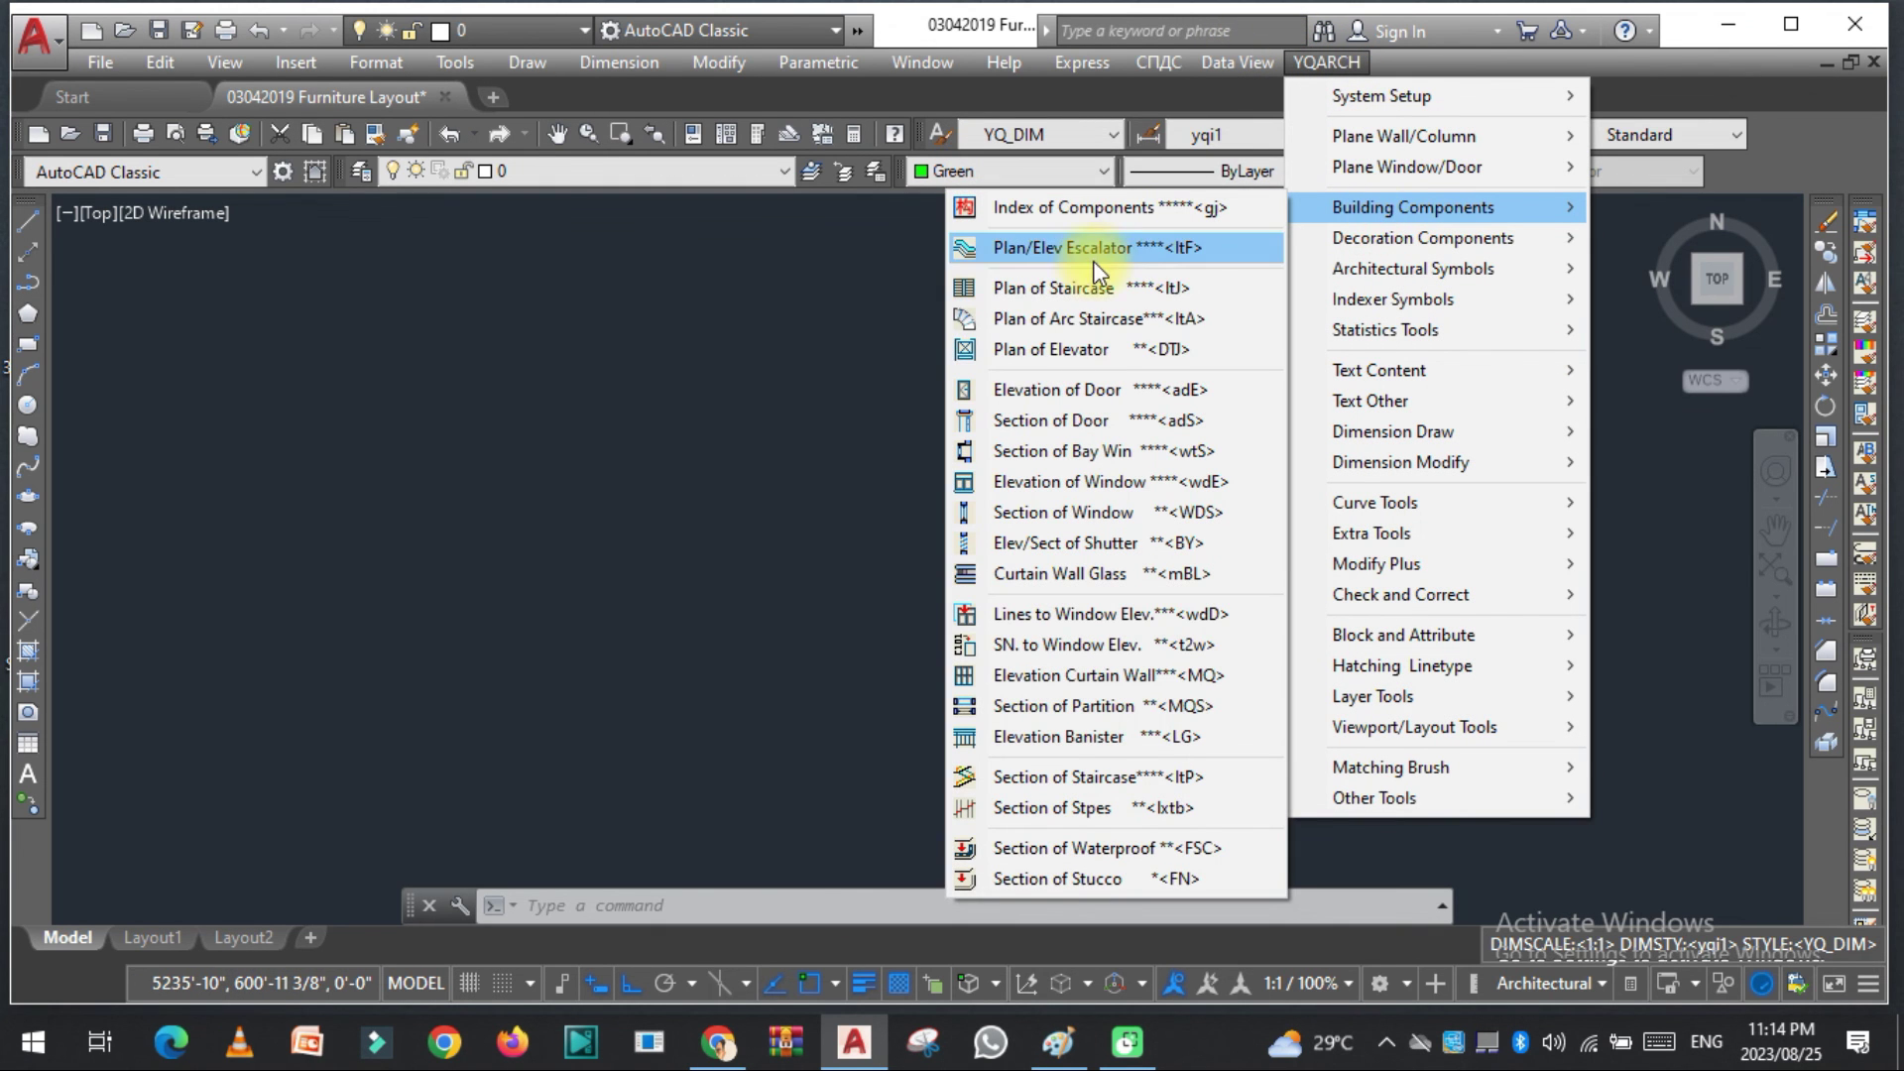
click(1093, 316)
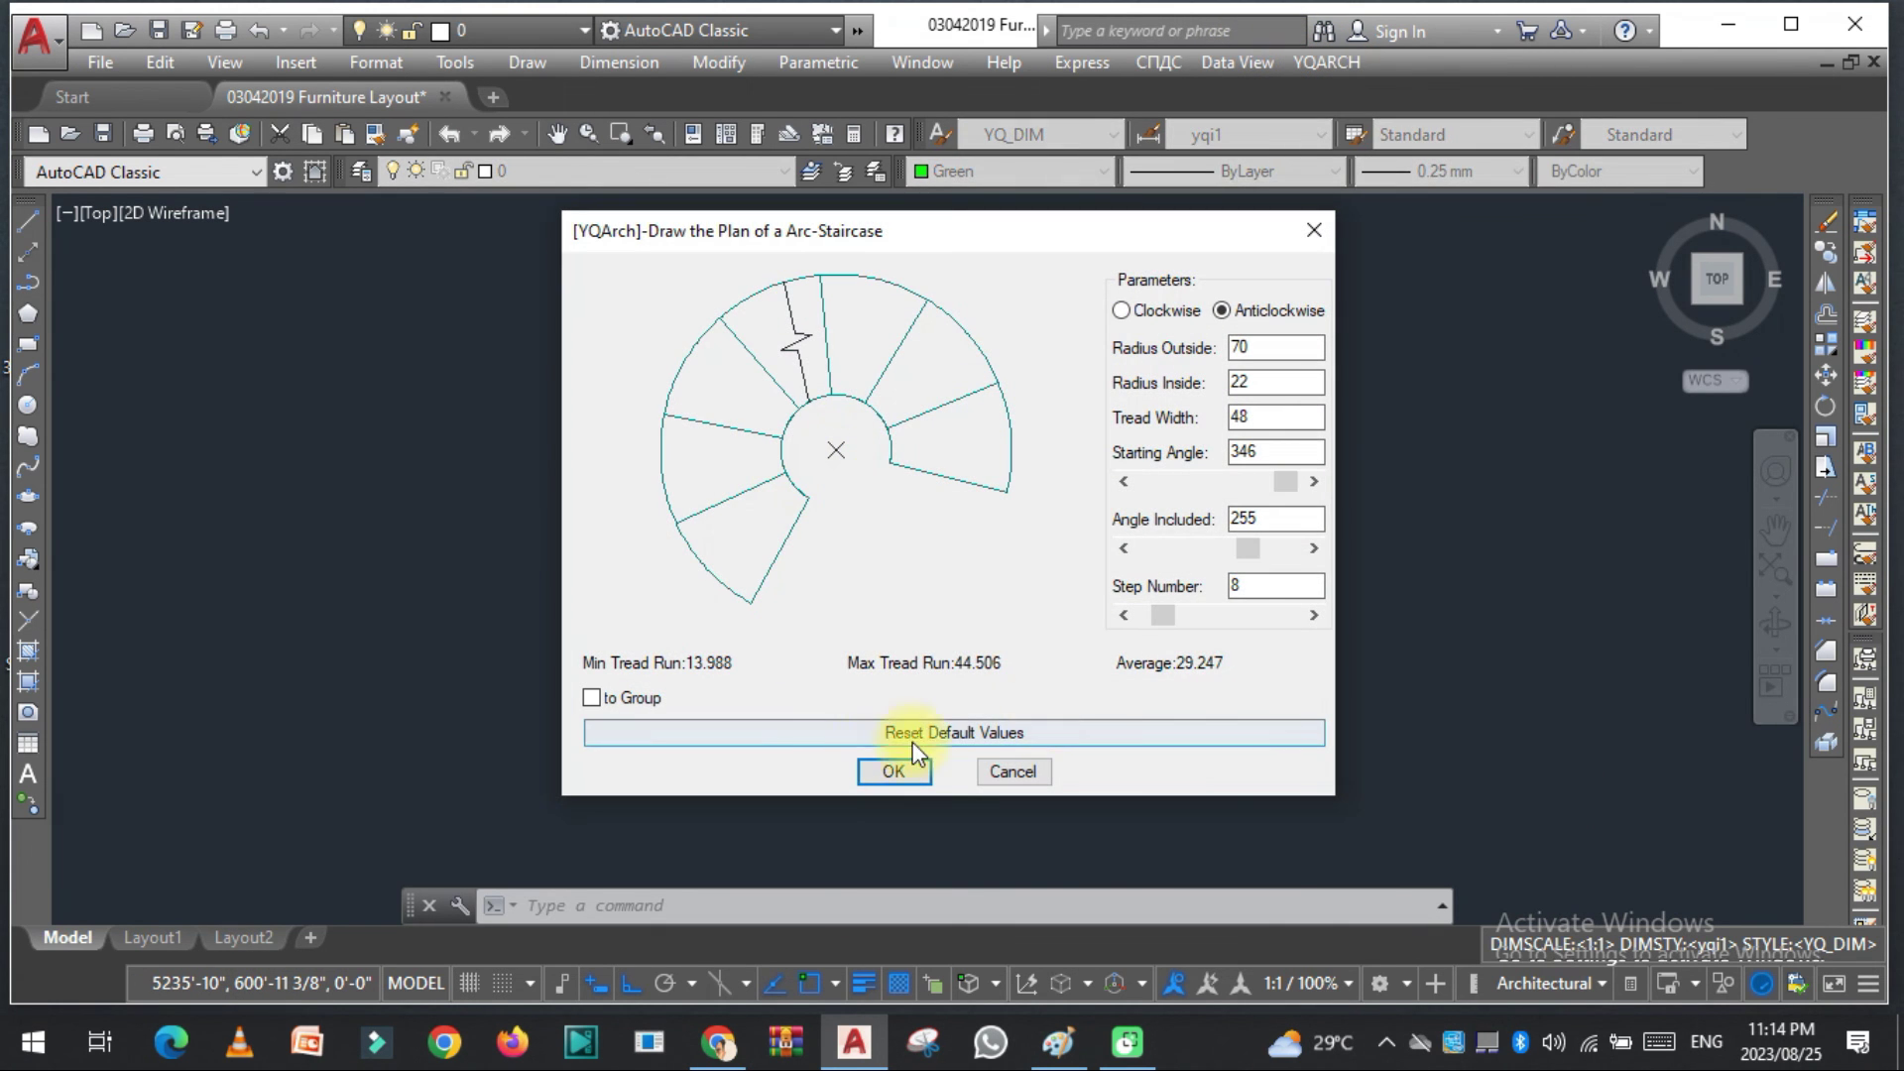
click(1314, 230)
key(Escape)
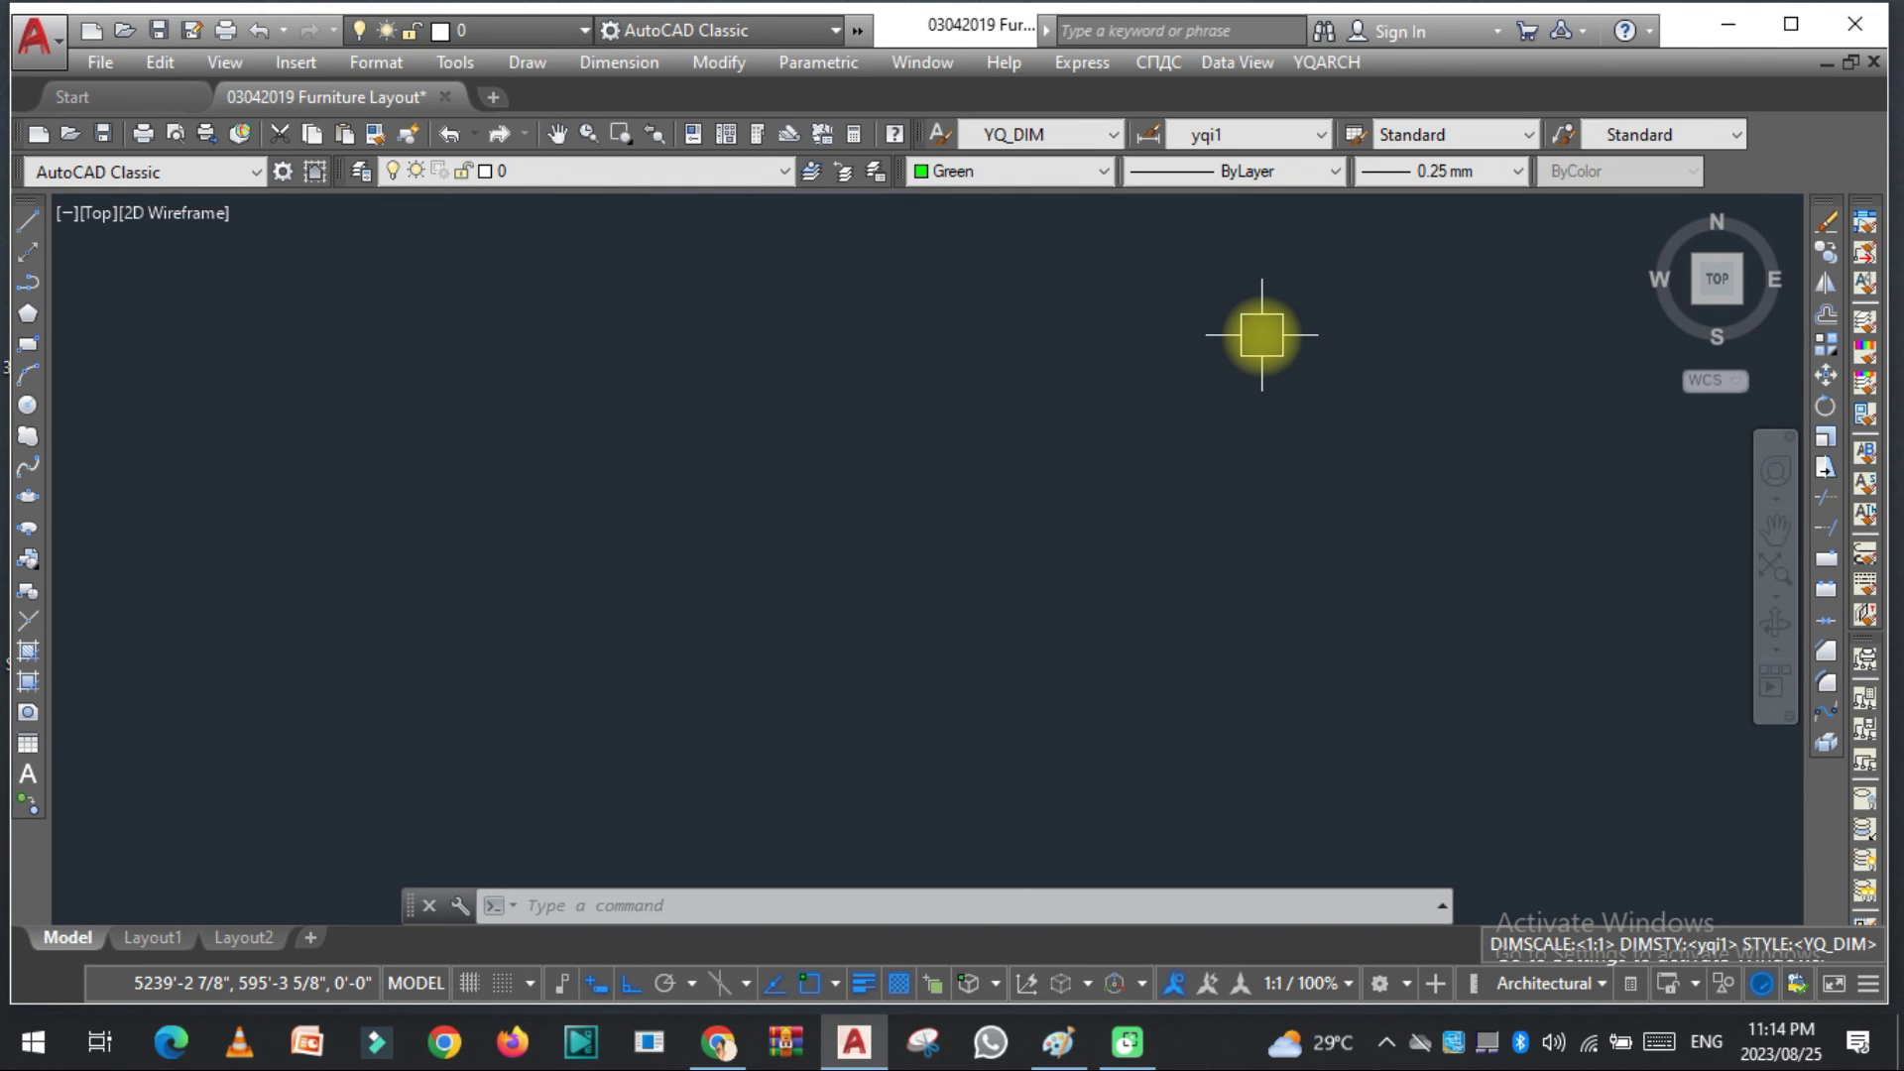